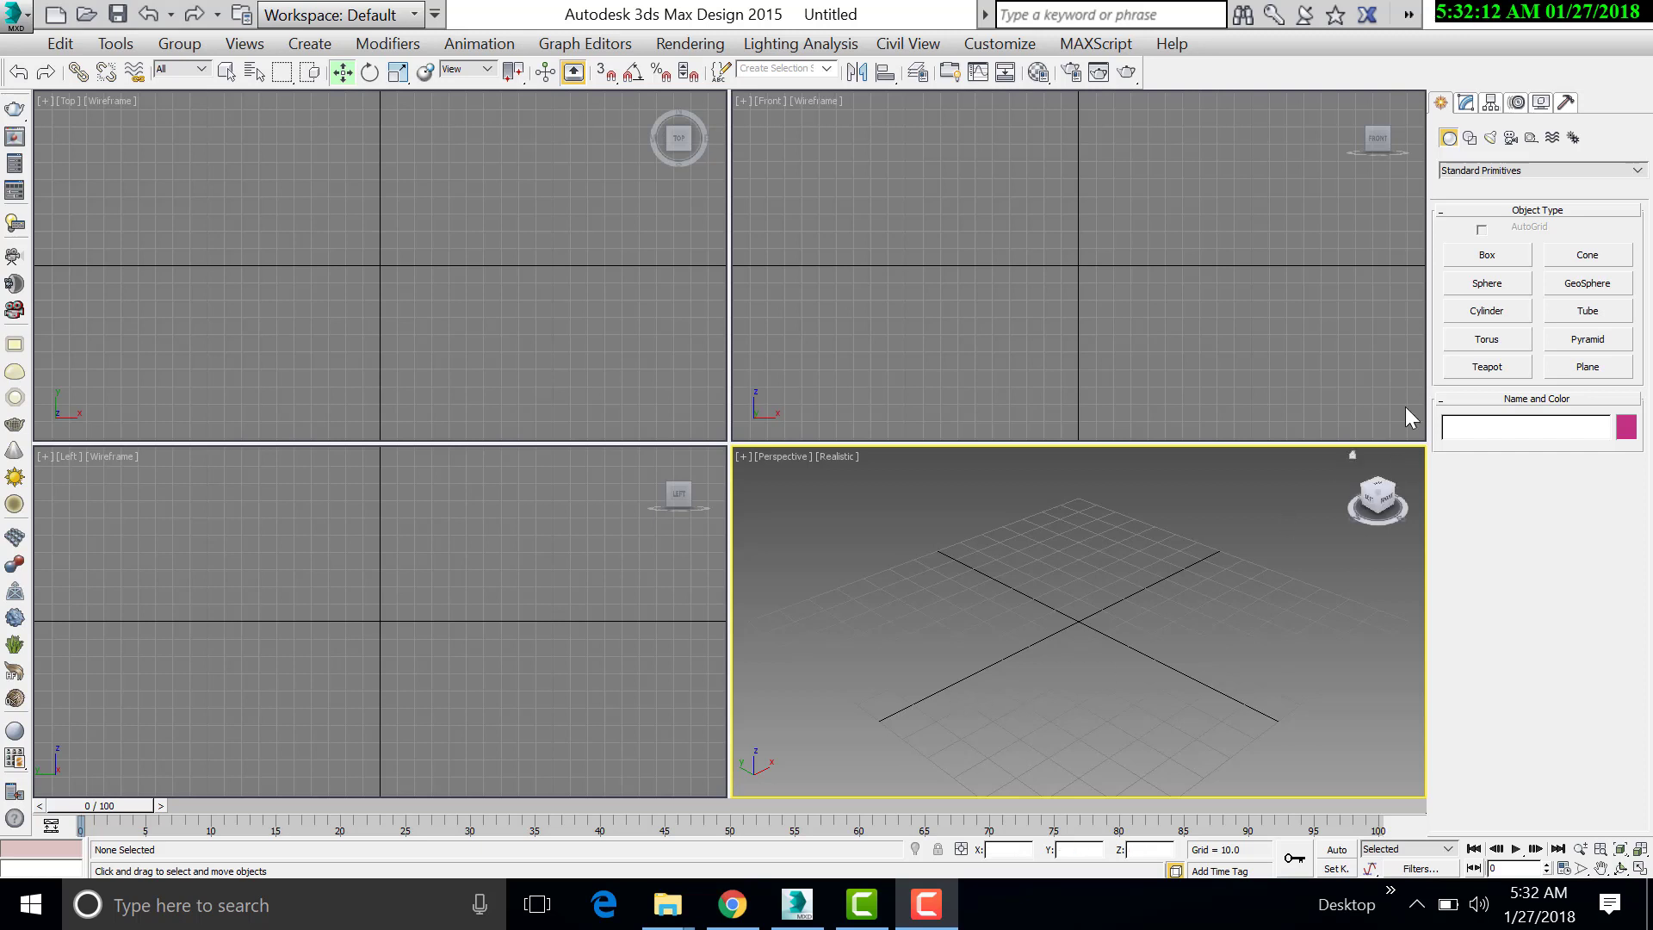
- Create a sphere in the Perspective viewport and set its radius to 17.501
{"action": "left_click", "coordinate": [1487, 283]}
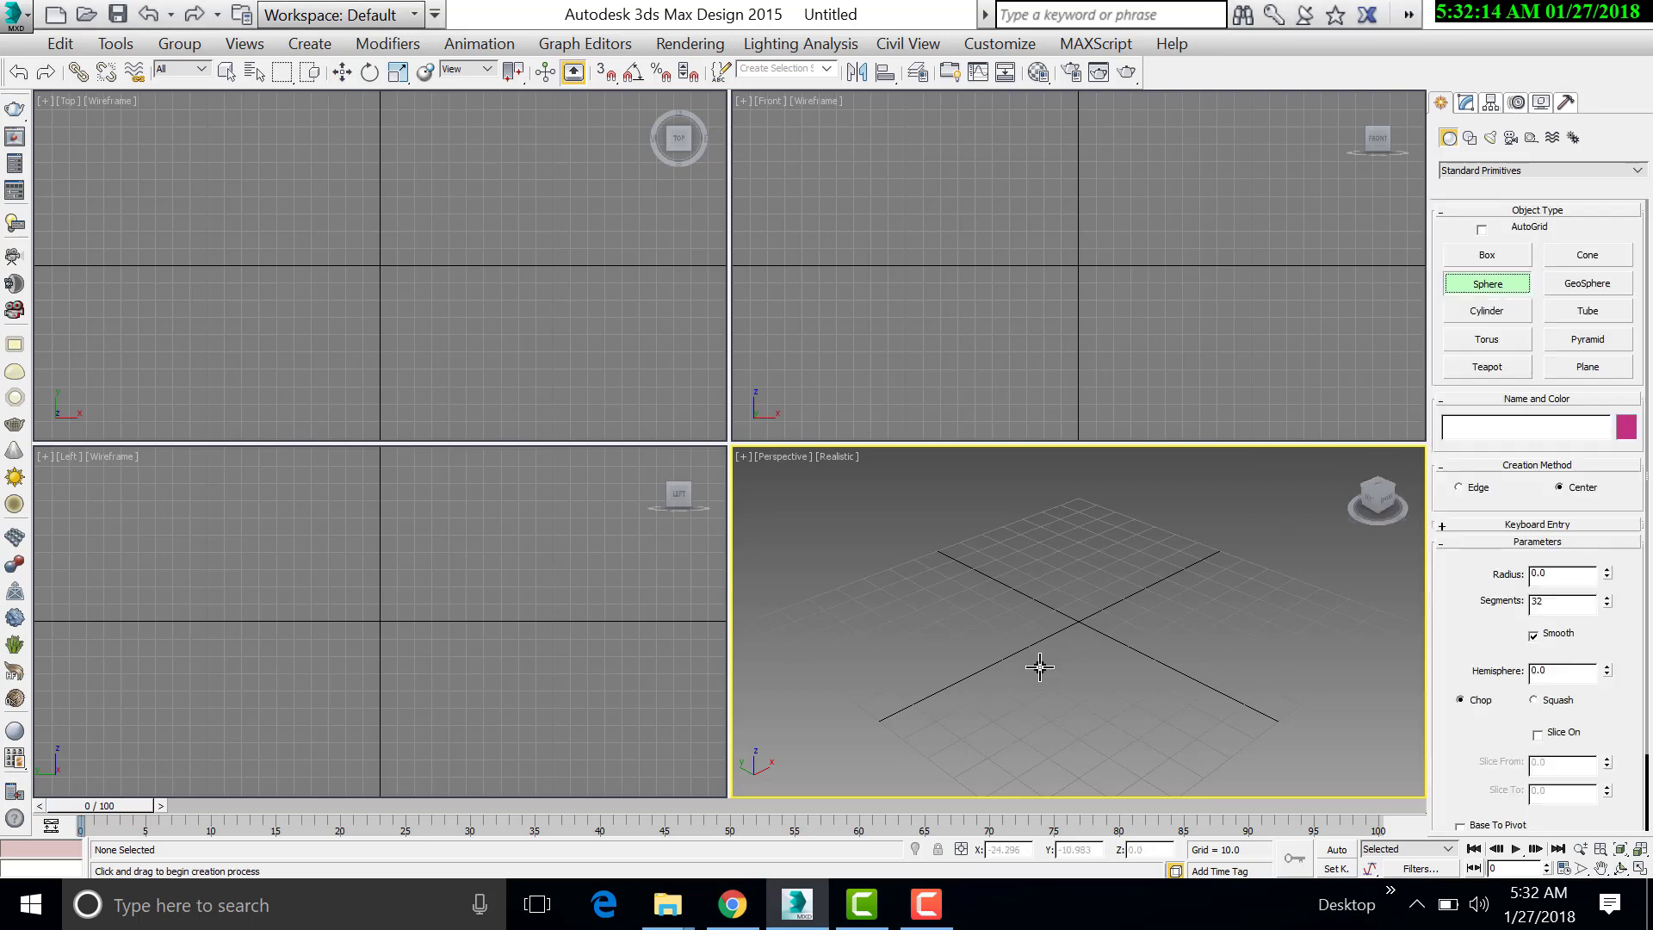
{"action": "mouse_move", "coordinate": [975, 627]}
{"action": "left_mouse_down"}
{"action": "mouse_move", "coordinate": [999, 662]}
{"action": "mouse_move", "coordinate": [986, 651]}
{"action": "left_mouse_up"}
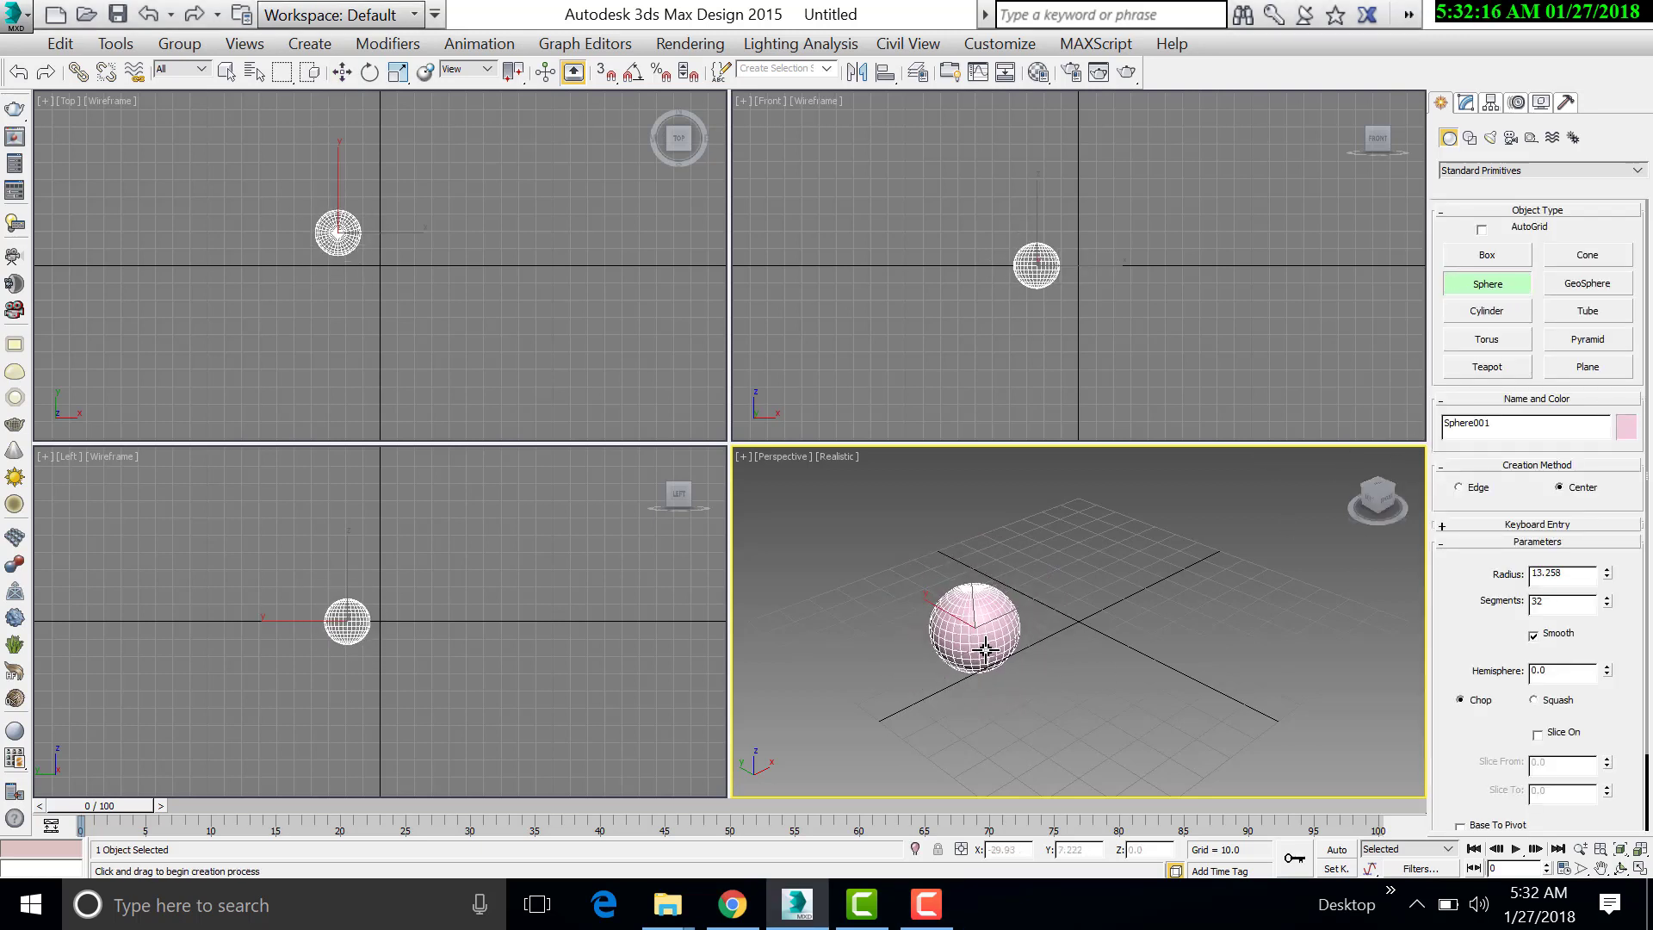
{"action": "right_click", "coordinate": [1083, 754]}
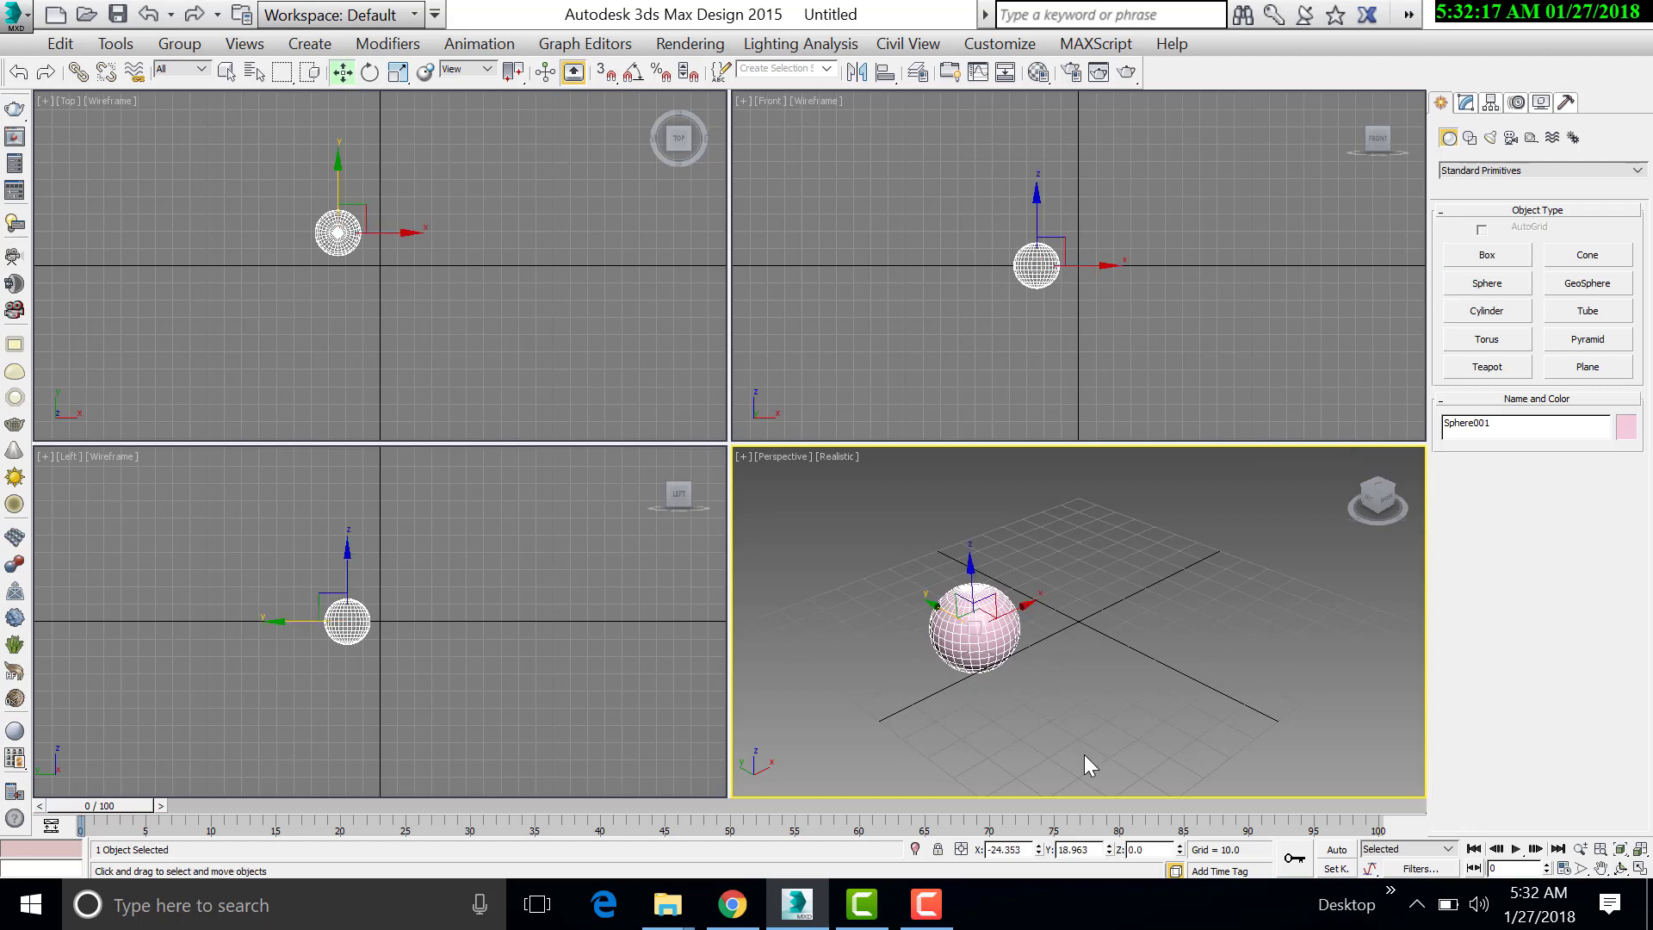
{"action": "left_click", "coordinate": [1467, 104]}
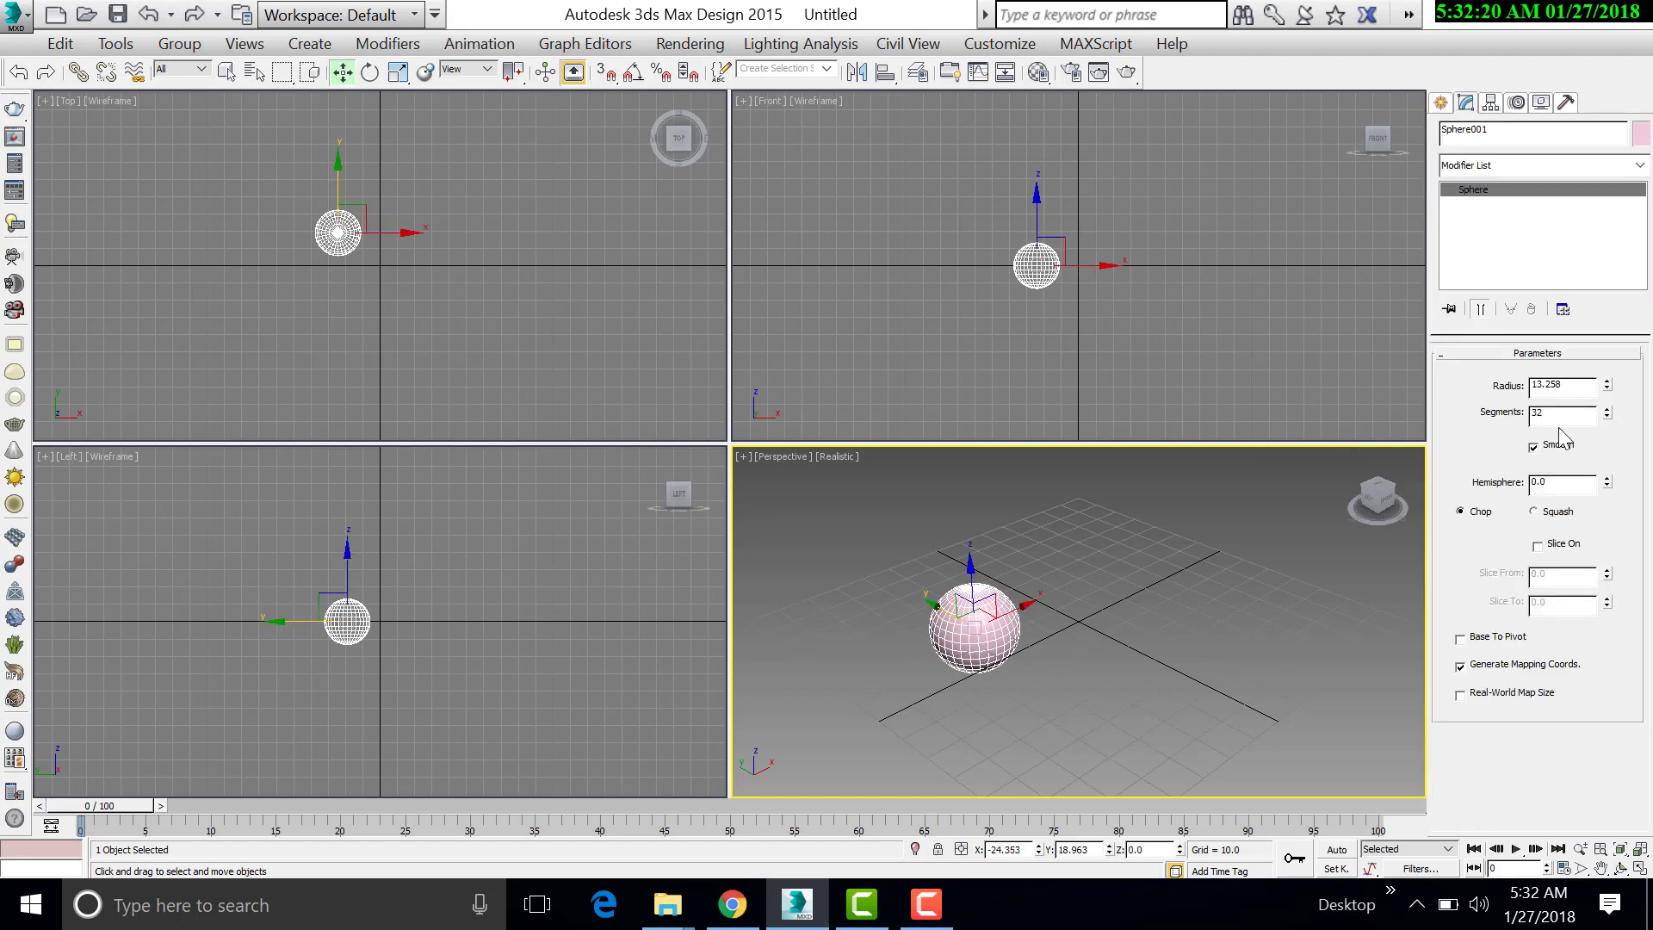
{"action": "left_click_drag", "start_coordinate": [1606, 385], "coordinate": [1588, 353]}
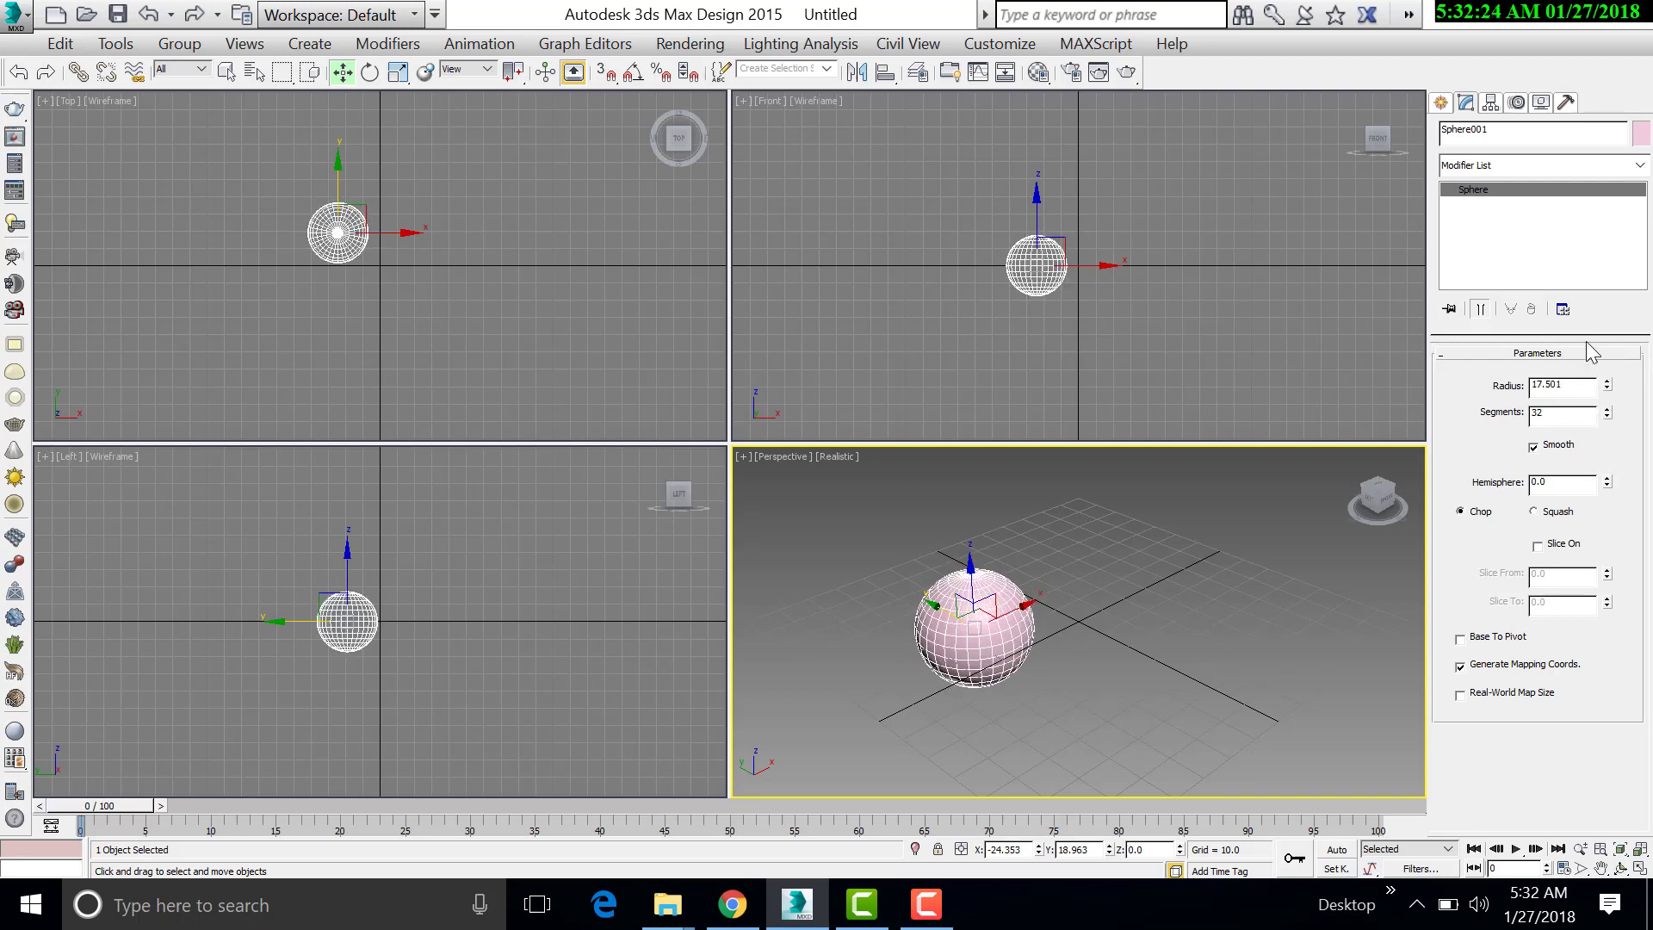
- Move the sphere near the grid centre and deselect it
{"action": "left_click", "coordinate": [1439, 101]}
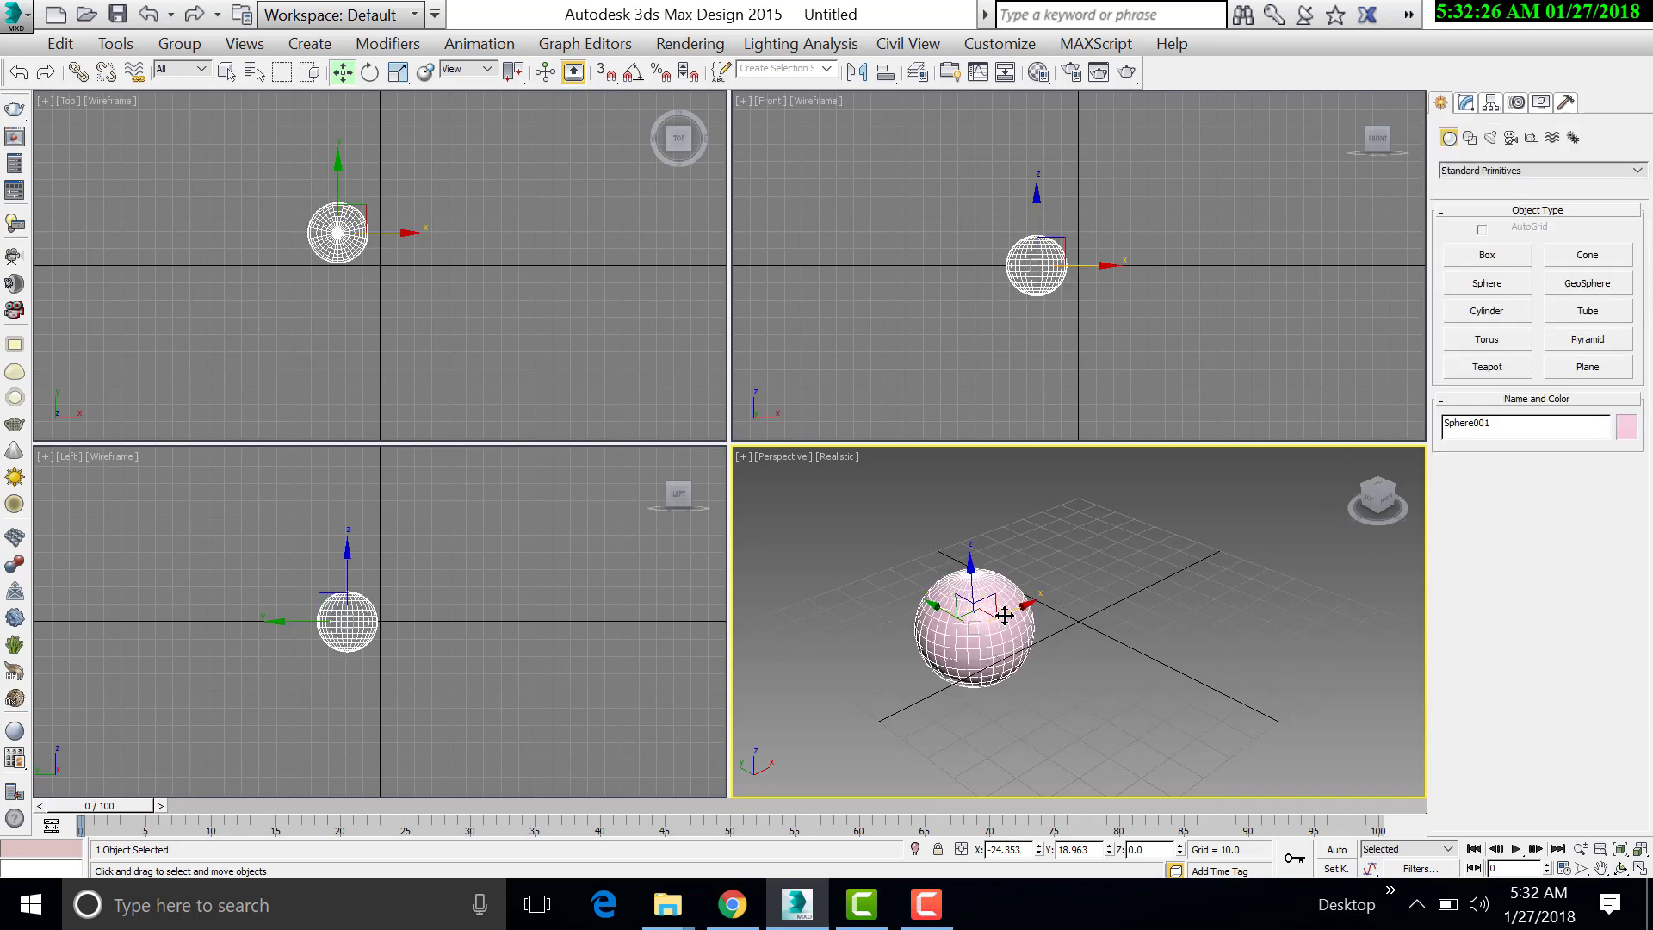
{"action": "mouse_move", "coordinate": [1006, 613]}
{"action": "left_mouse_down"}
{"action": "mouse_move", "coordinate": [1032, 570]}
{"action": "mouse_move", "coordinate": [1063, 578]}
{"action": "left_mouse_up"}
{"action": "left_click", "coordinate": [1283, 583]}
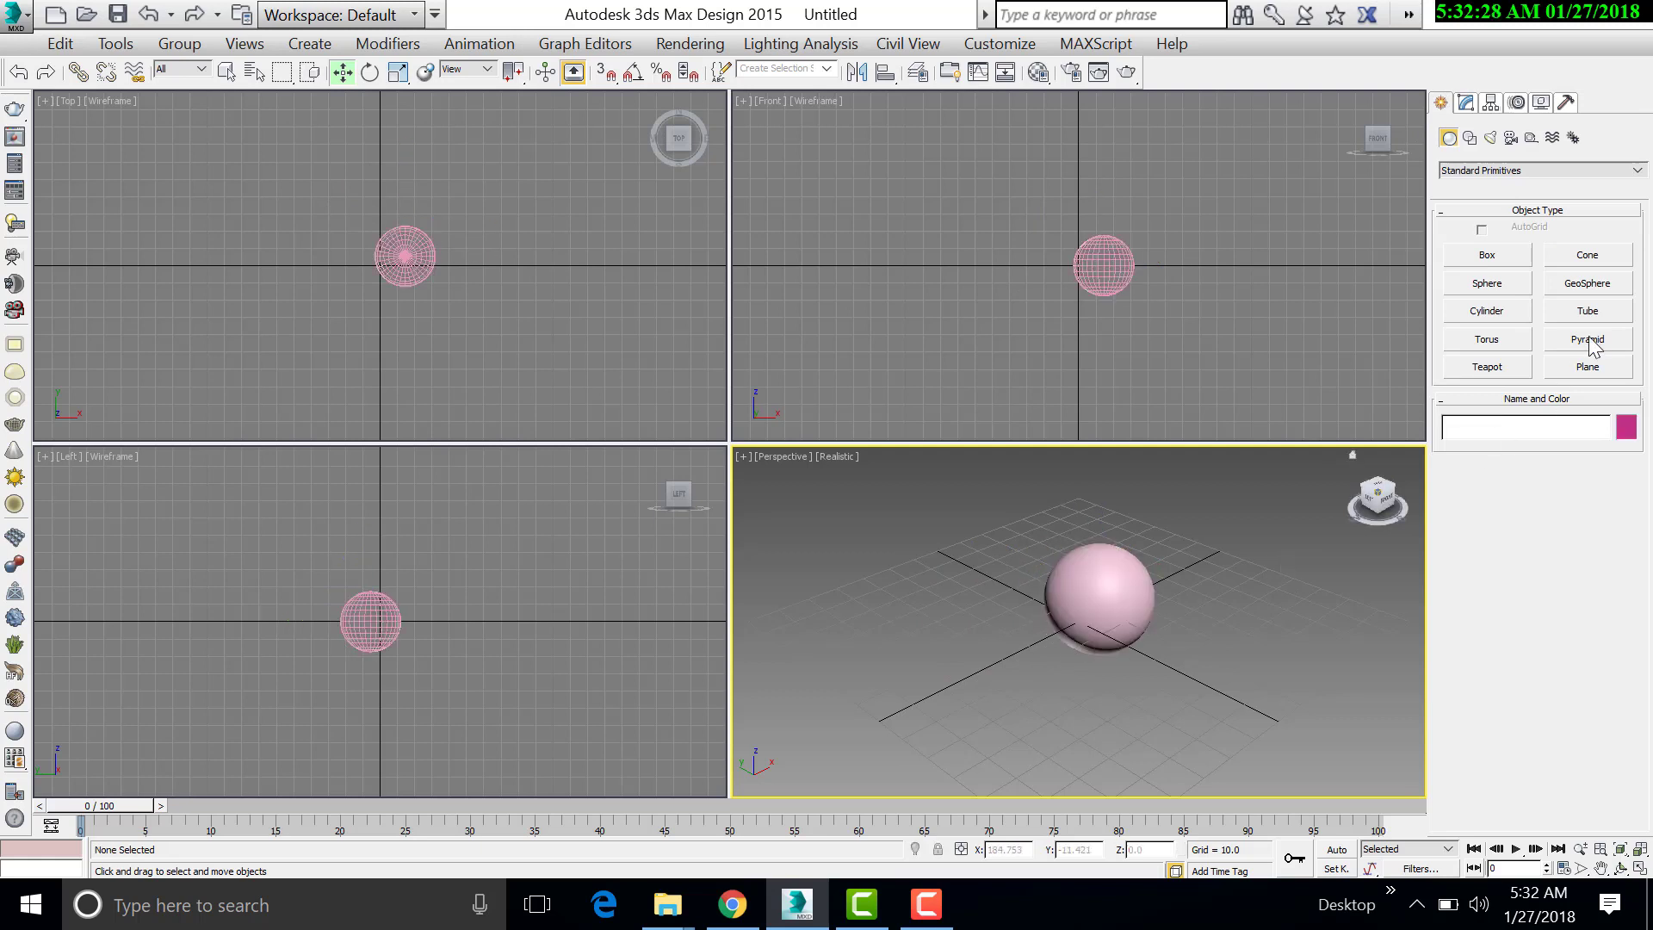
{"action": "left_click", "coordinate": [1588, 368]}
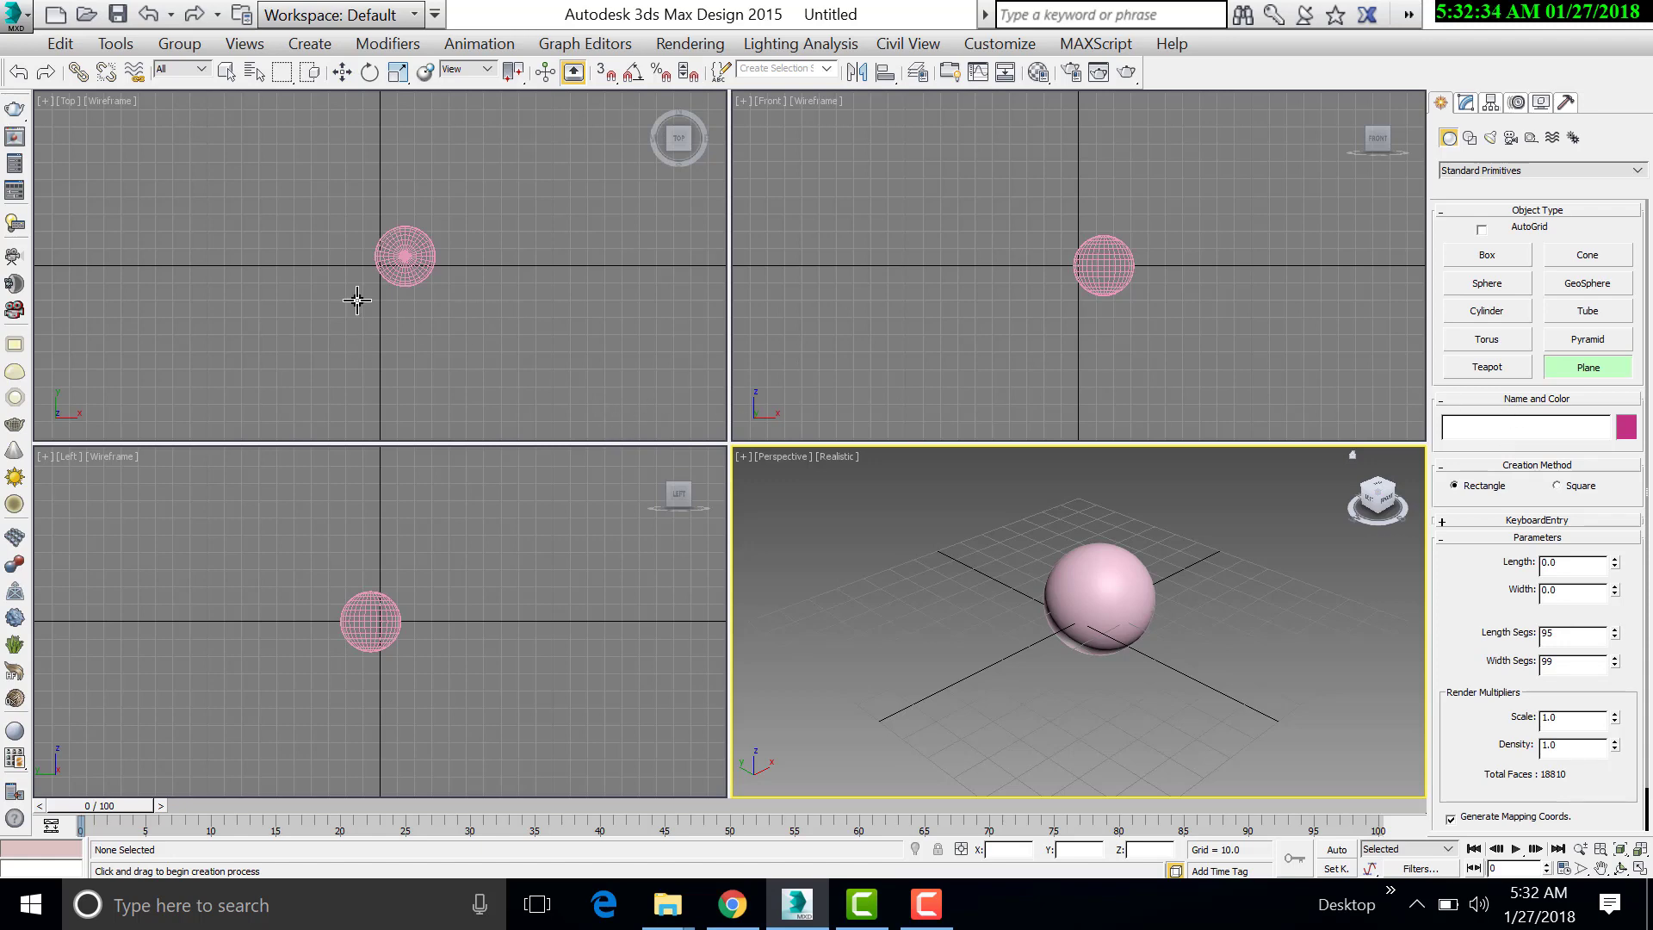
- Draw a plane, centre it over the sphere, and raise it to Z 29.863
{"action": "mouse_move", "coordinate": [813, 638]}
{"action": "left_mouse_down"}
{"action": "mouse_move", "coordinate": [1326, 594]}
{"action": "mouse_move", "coordinate": [1434, 616]}
{"action": "left_mouse_up"}
{"action": "key", "text": "w"}
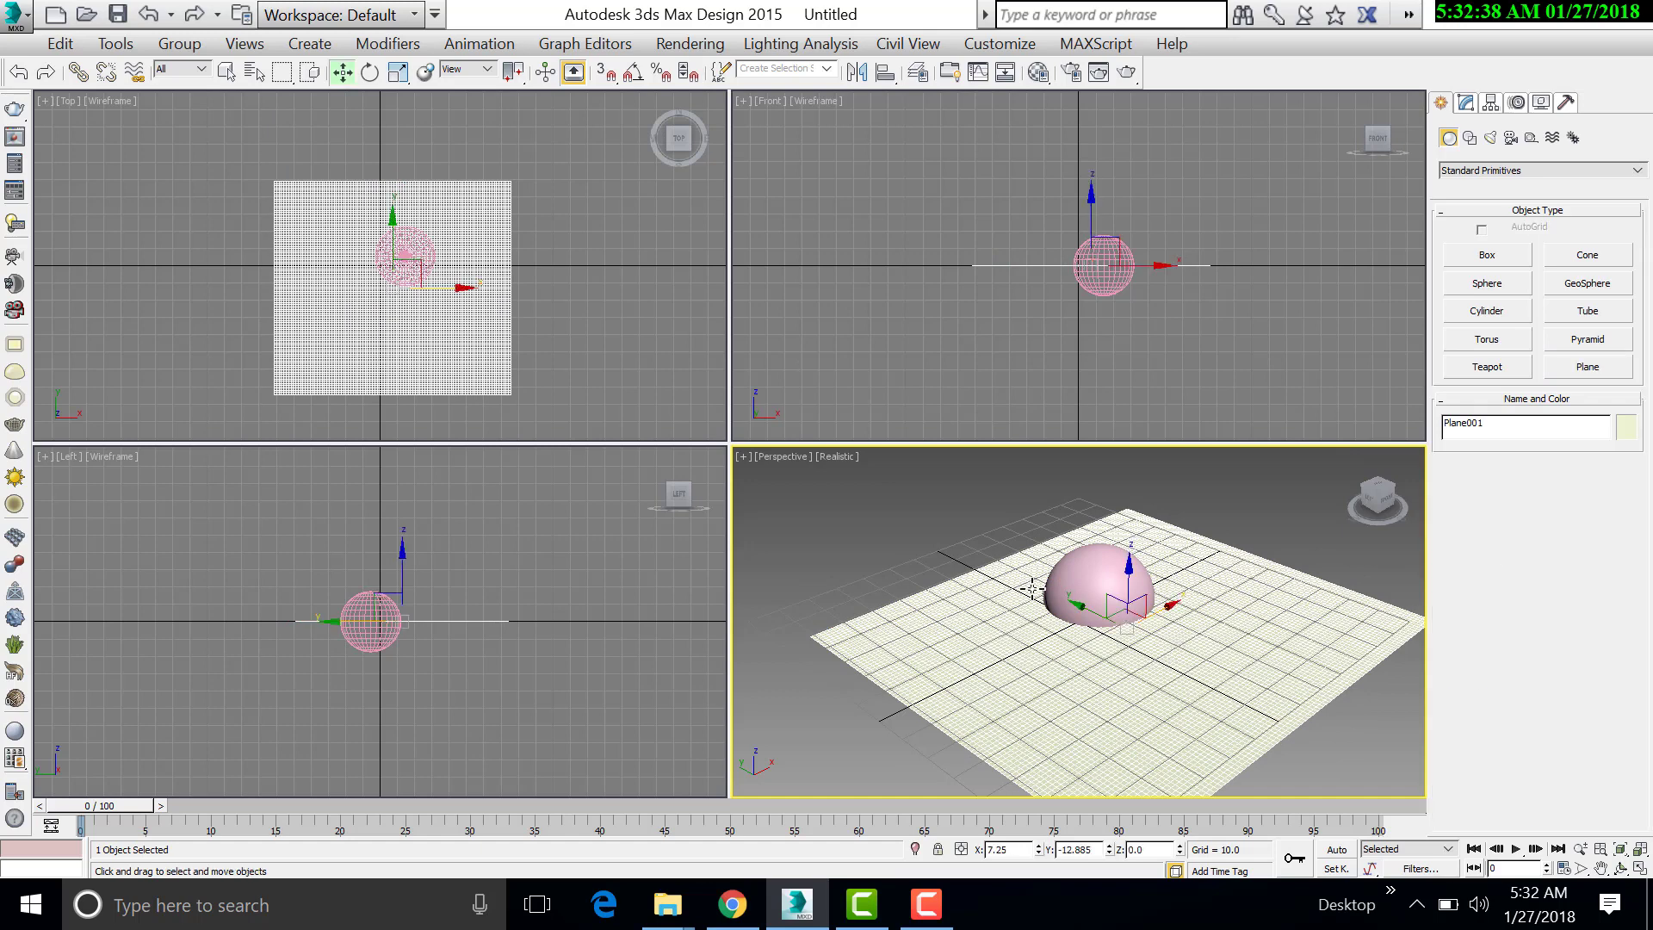
{"action": "mouse_move", "coordinate": [415, 237]}
{"action": "left_mouse_down"}
{"action": "mouse_move", "coordinate": [415, 211]}
{"action": "mouse_move", "coordinate": [484, 260]}
{"action": "left_mouse_up"}
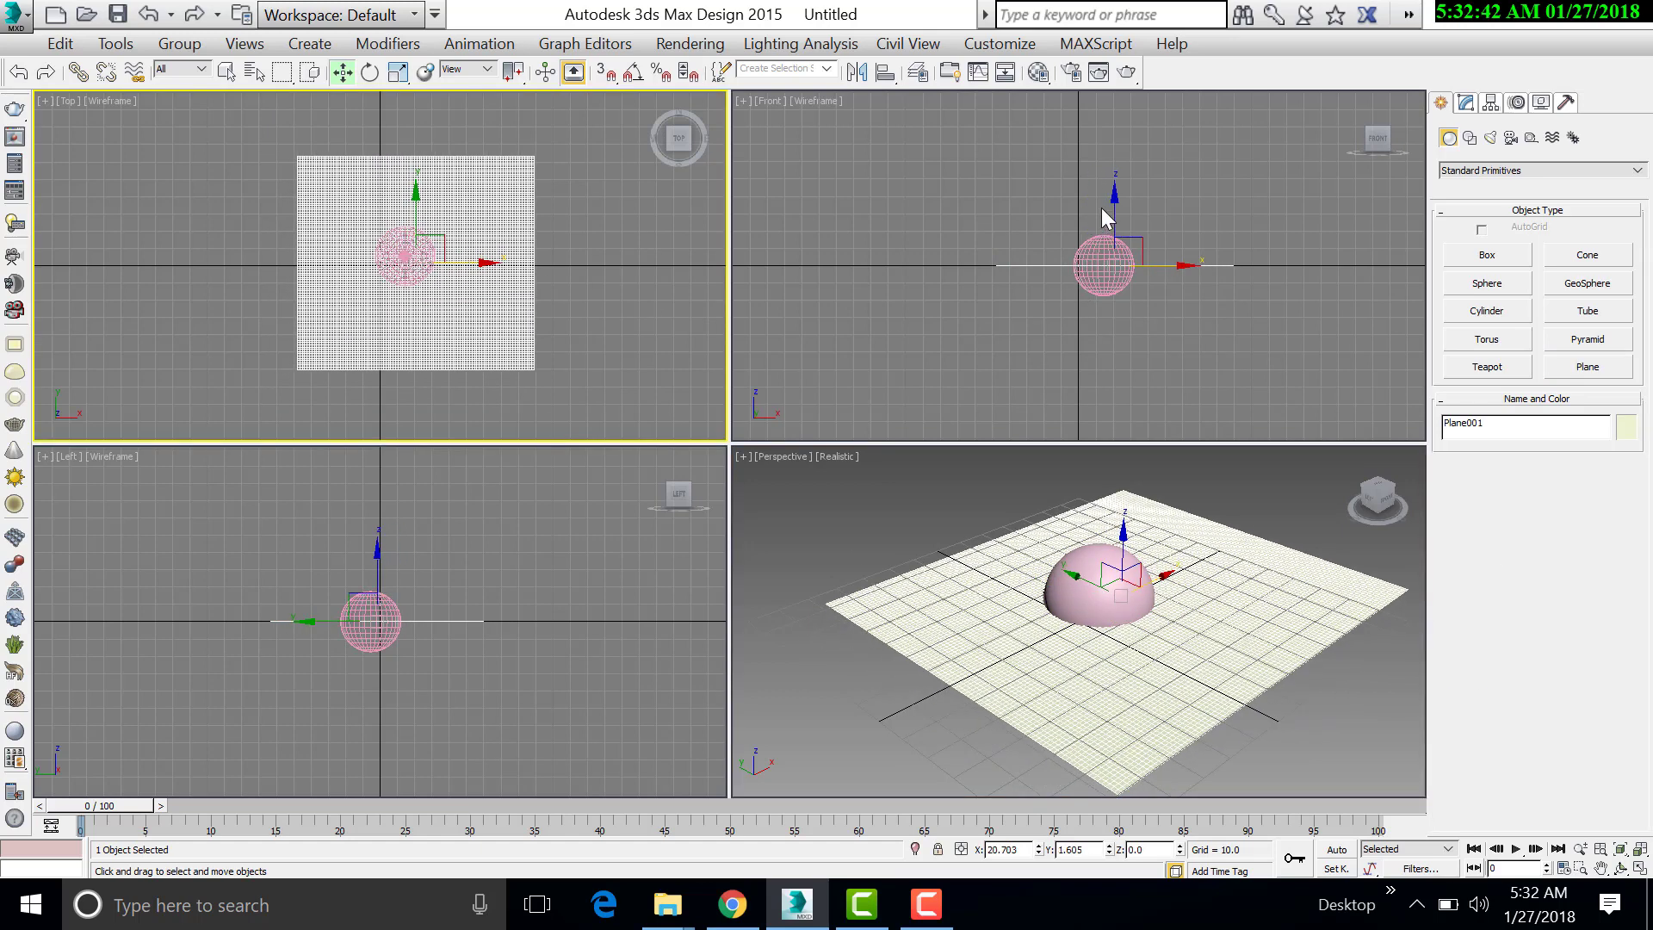
{"action": "left_click_drag", "start_coordinate": [1112, 205], "coordinate": [1126, 163]}
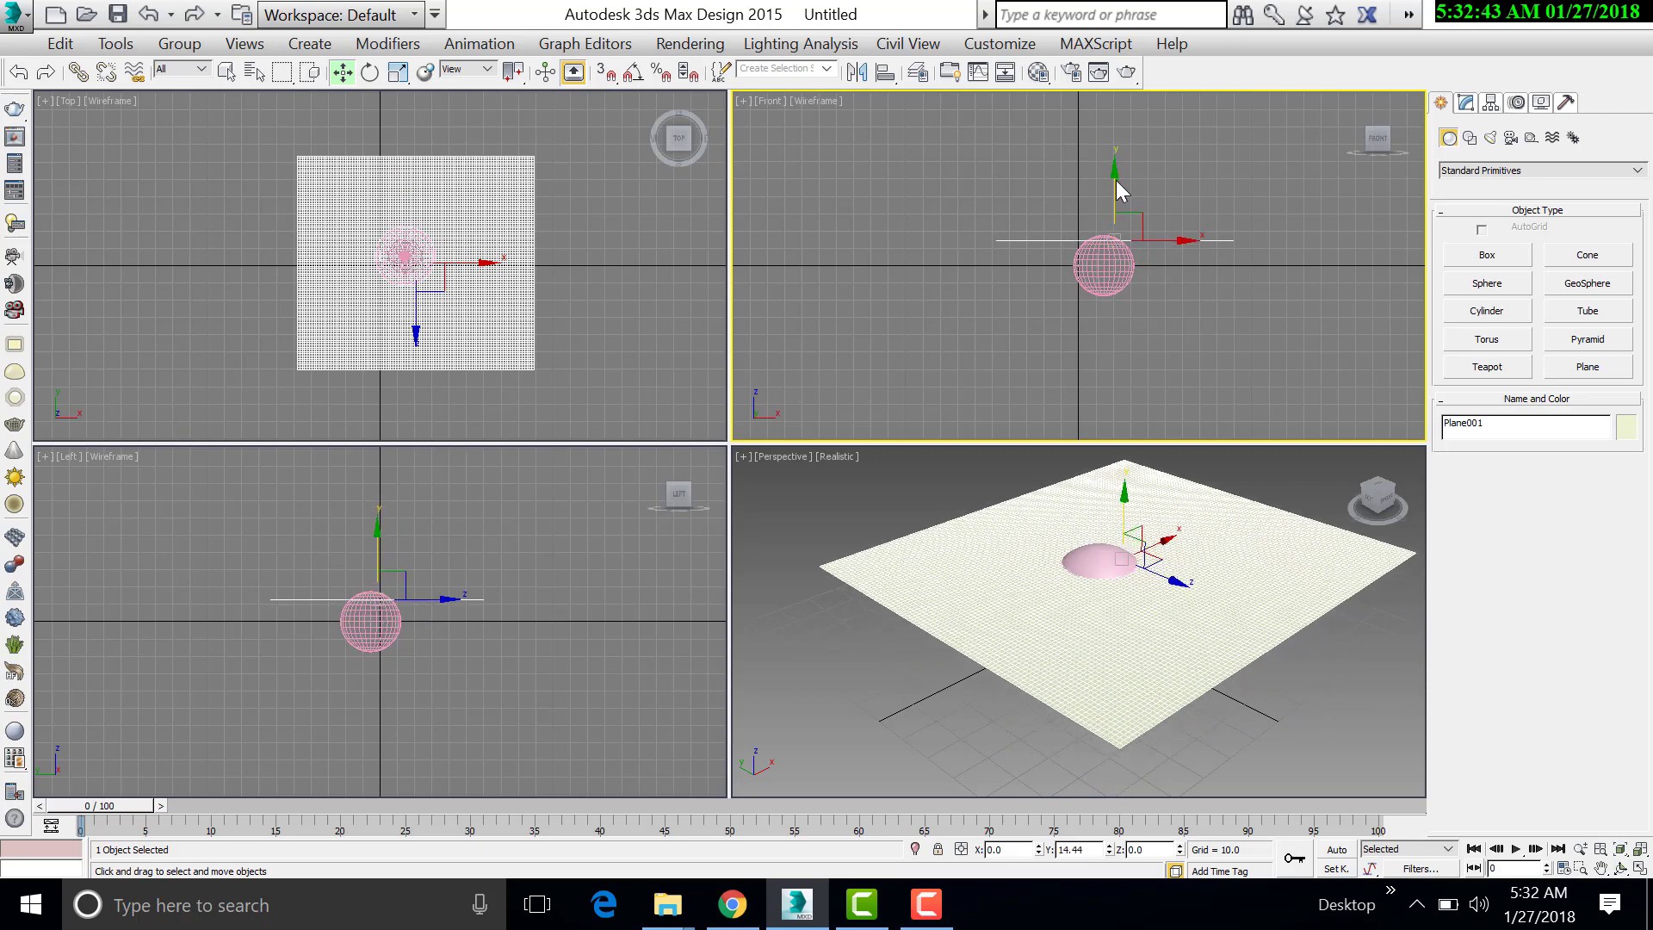
- Set the plane's Length to 169.116 and Width to 224.522
{"action": "left_click", "coordinate": [1468, 104]}
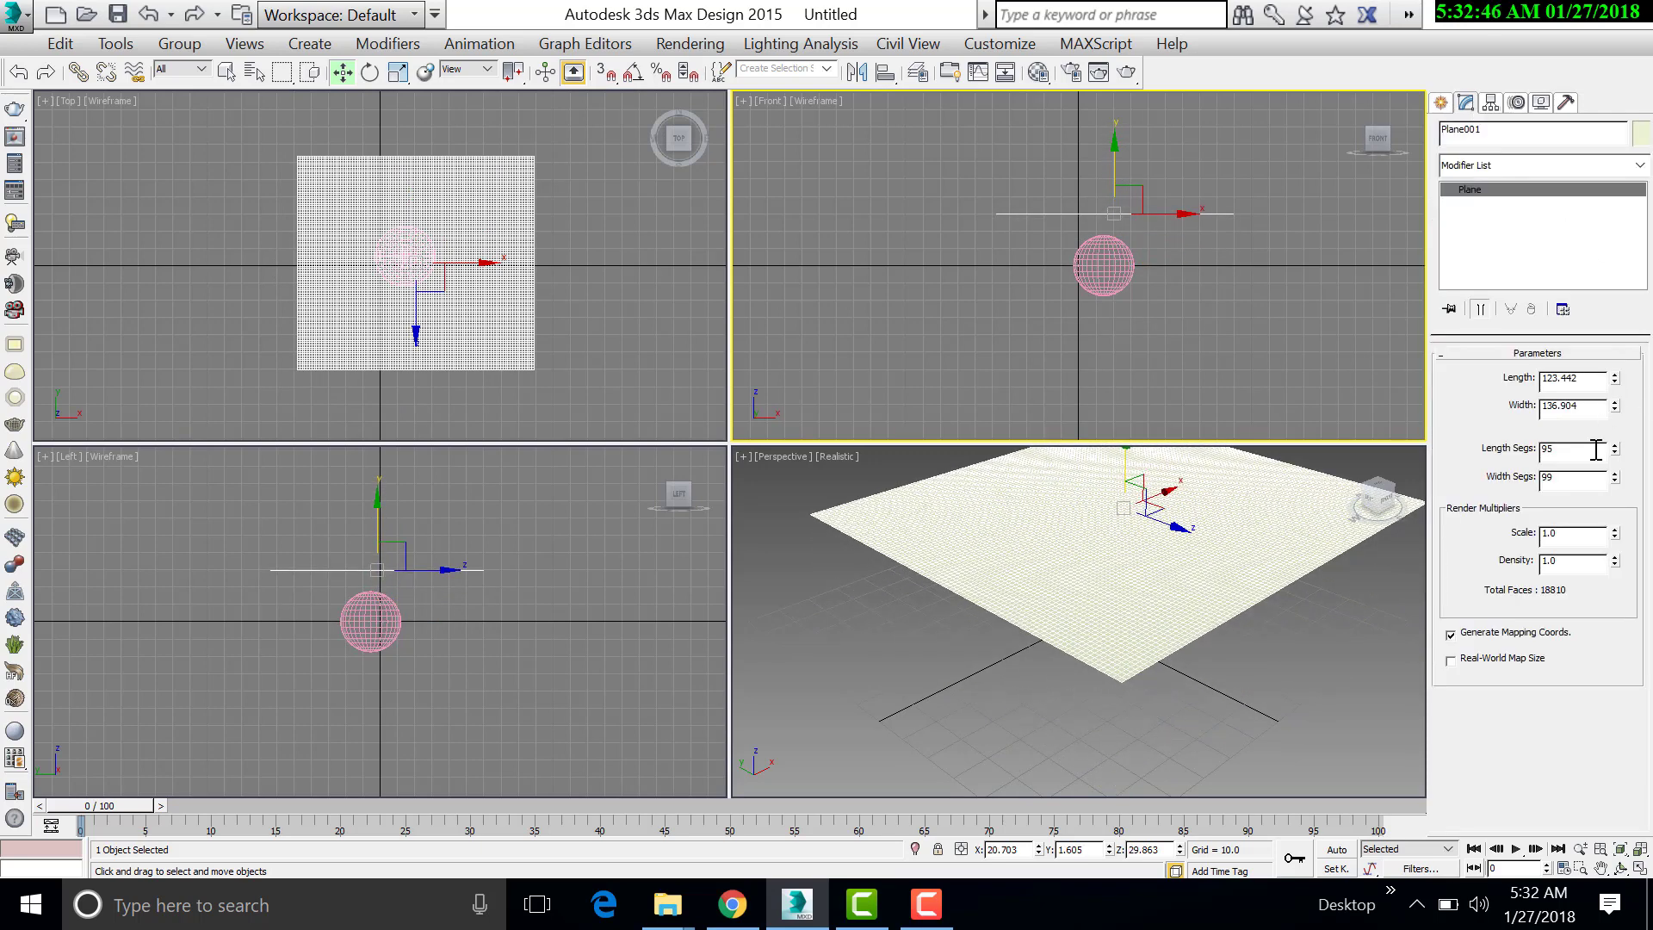
{"action": "left_click_drag", "start_coordinate": [1615, 382], "coordinate": [1614, 347]}
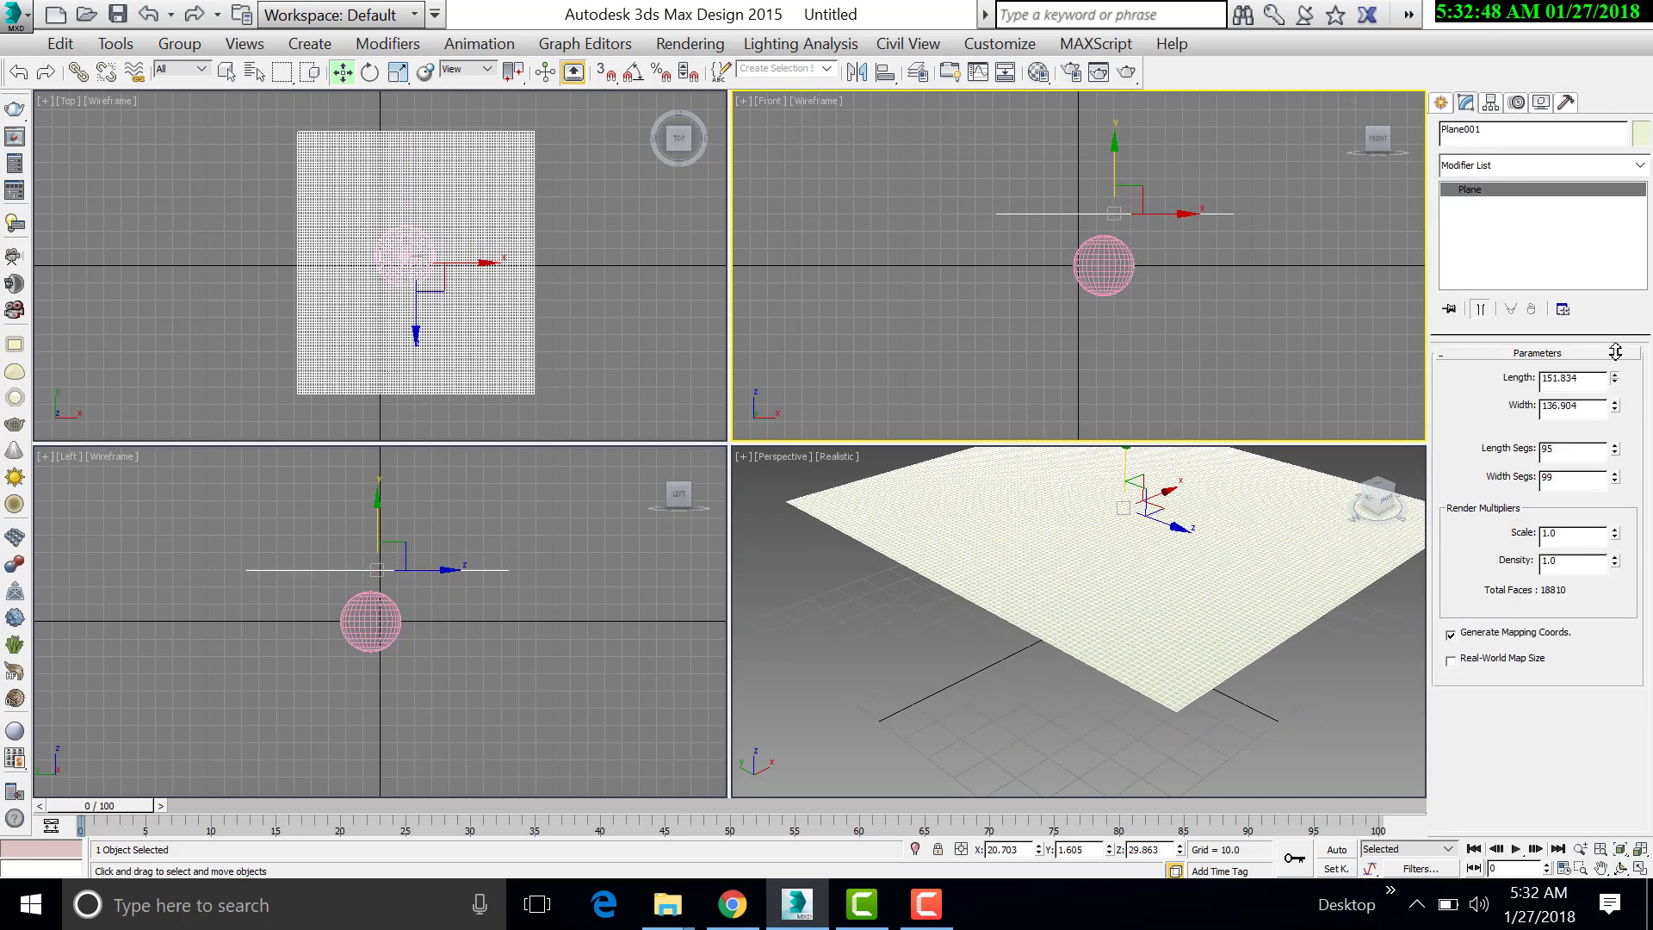
{"action": "left_click_drag", "start_coordinate": [1615, 406], "coordinate": [1617, 328]}
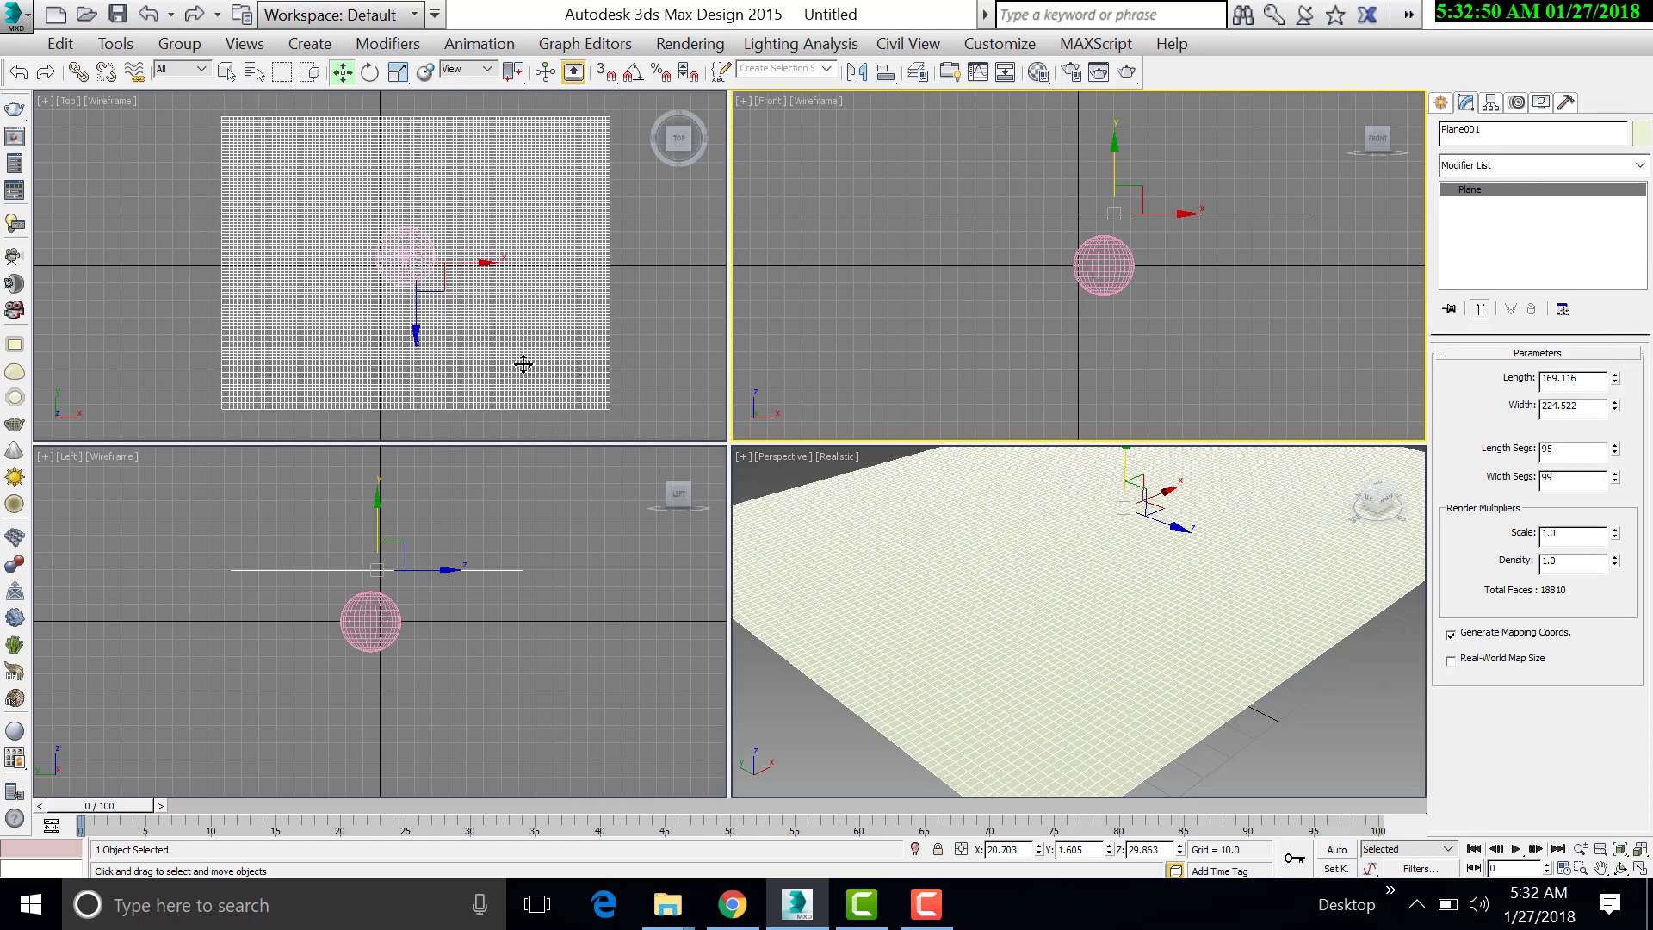
{"action": "left_click", "coordinate": [1158, 561]}
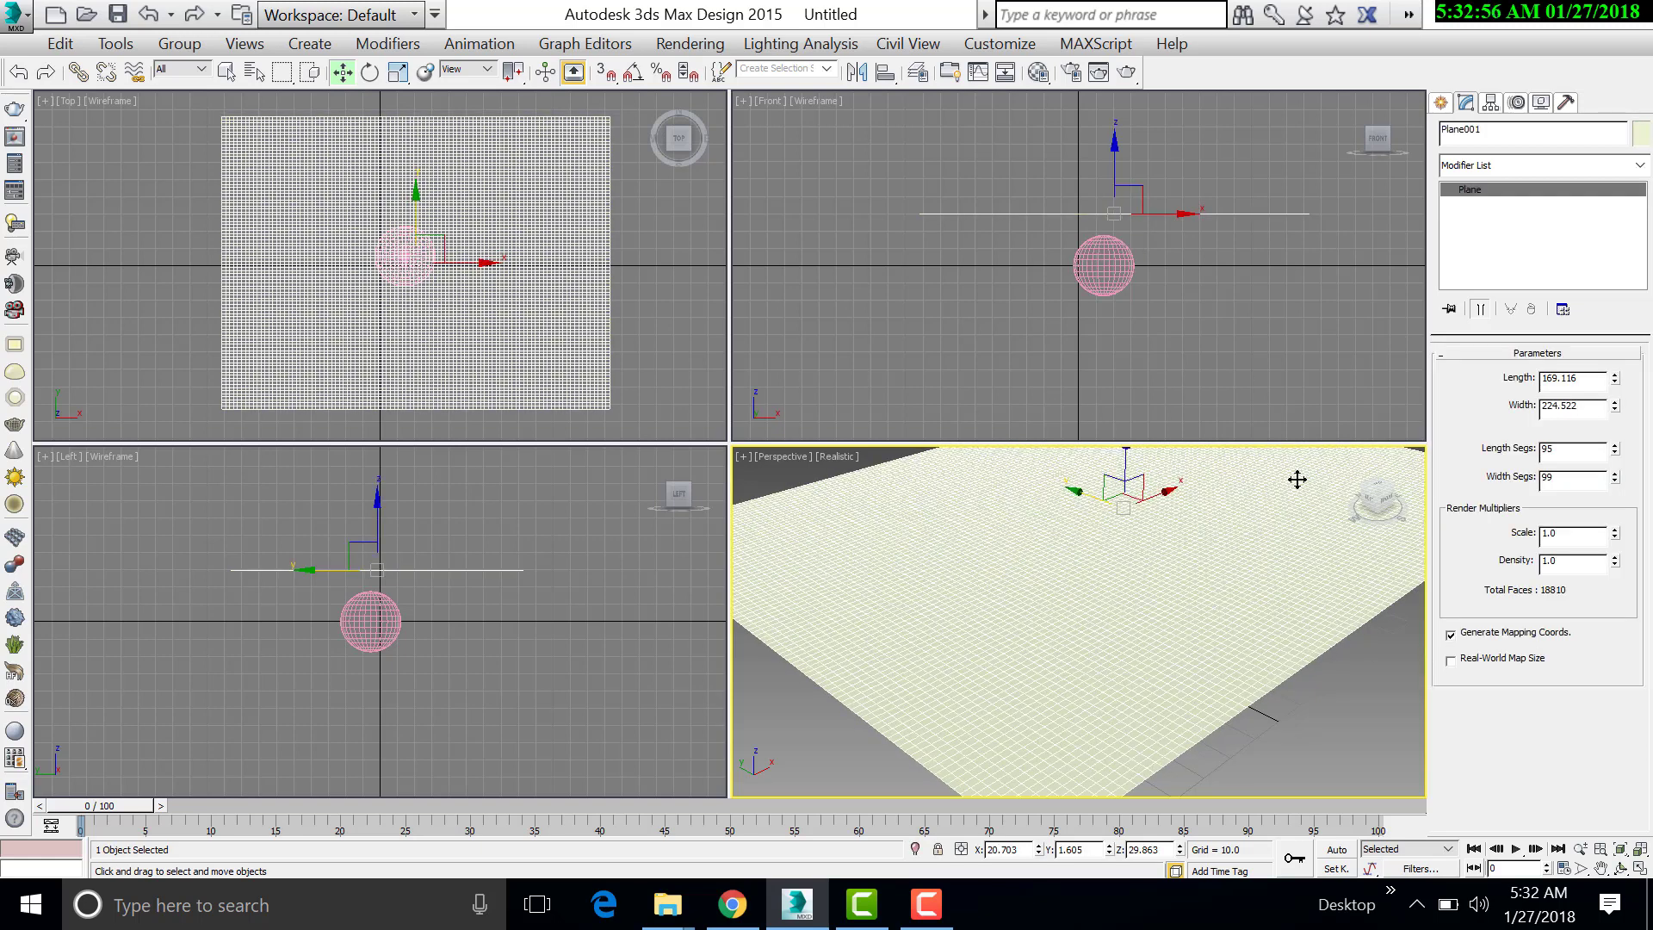
- Give the plane 6 length and 6 width segments, nudging it slightly along X
{"action": "right_click", "coordinate": [1614, 451]}
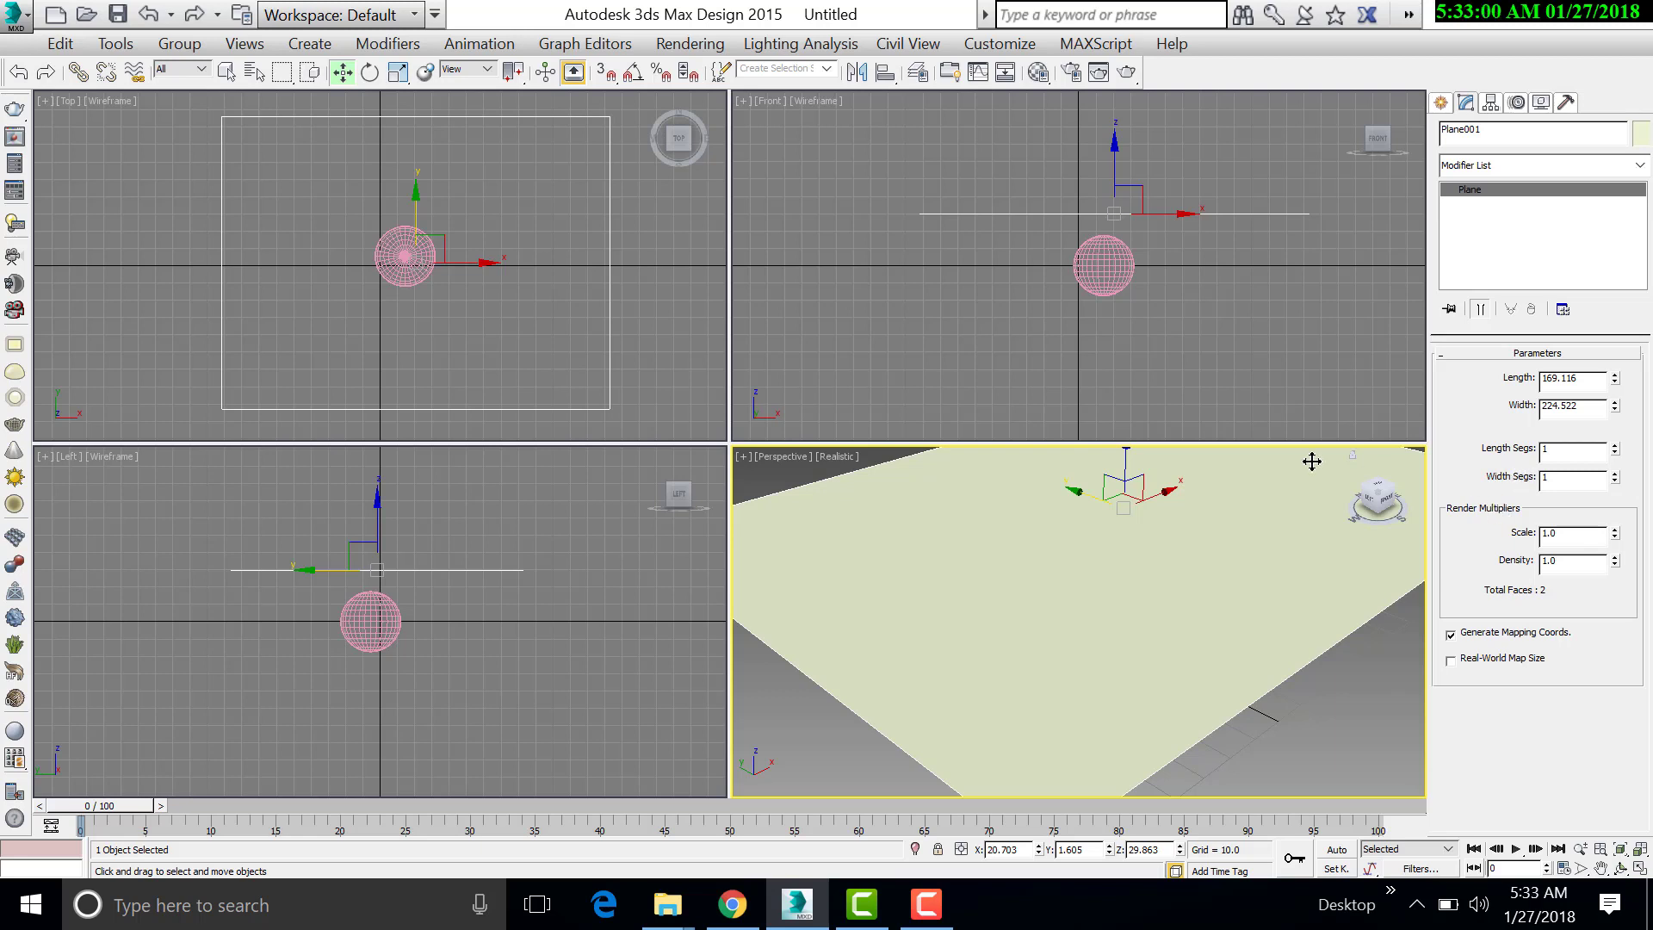
{"action": "left_click_drag", "start_coordinate": [482, 265], "coordinate": [412, 200]}
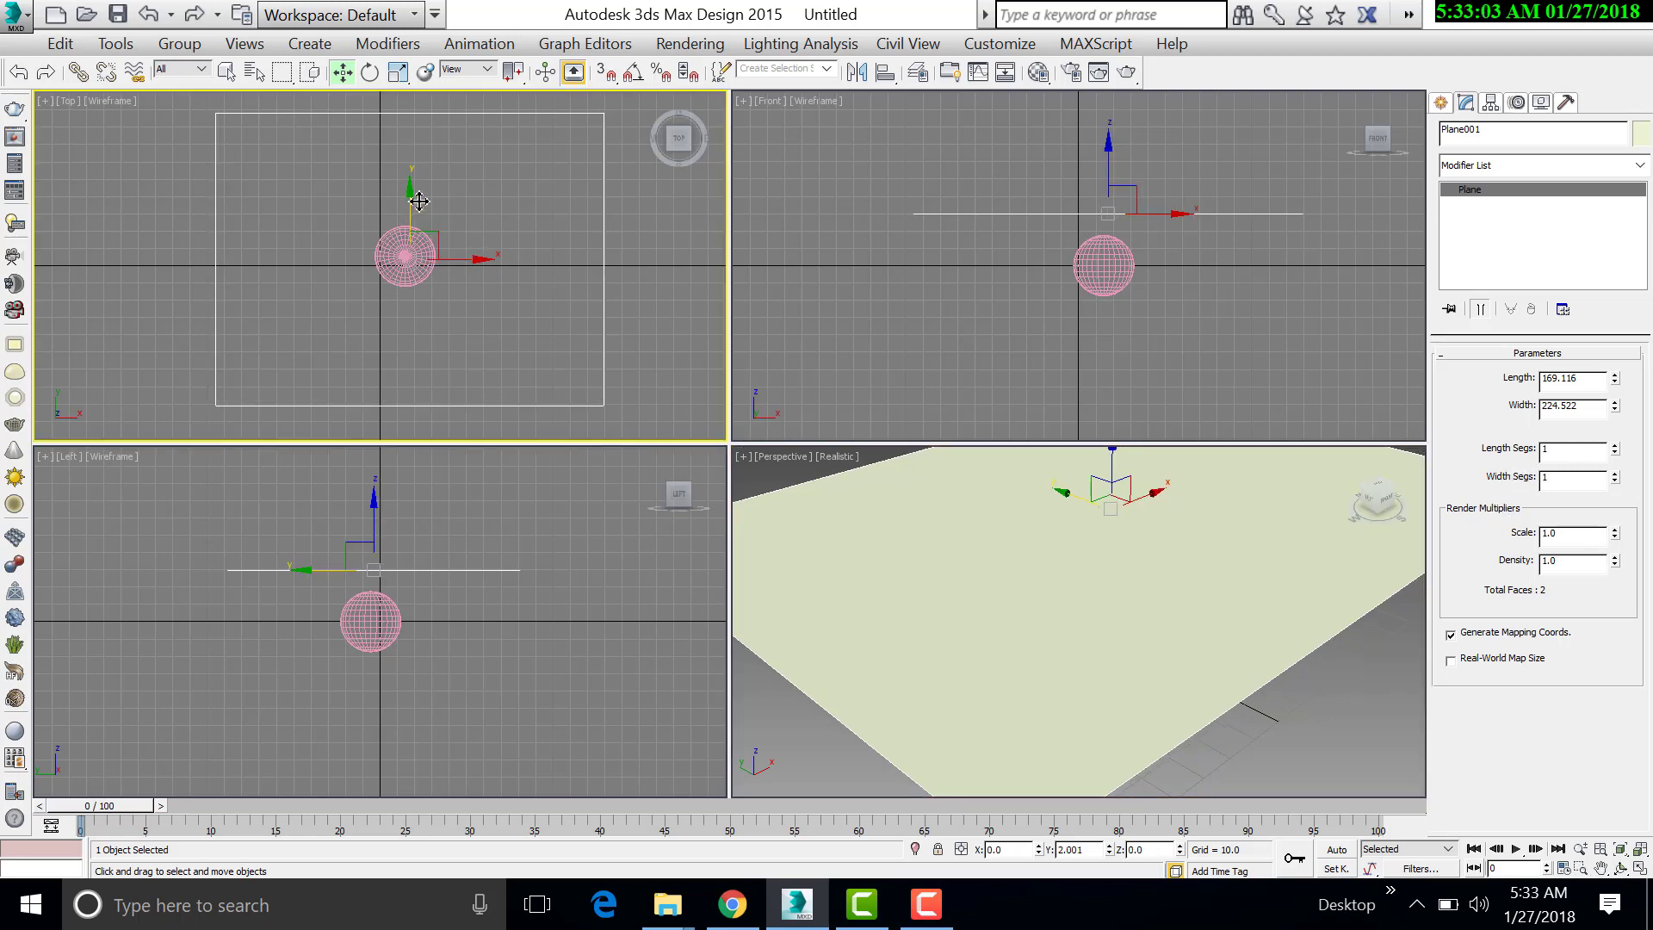
{"action": "left_click", "coordinate": [1615, 447]}
{"action": "left_click", "coordinate": [1615, 474]}
{"action": "left_click", "coordinate": [1615, 473]}
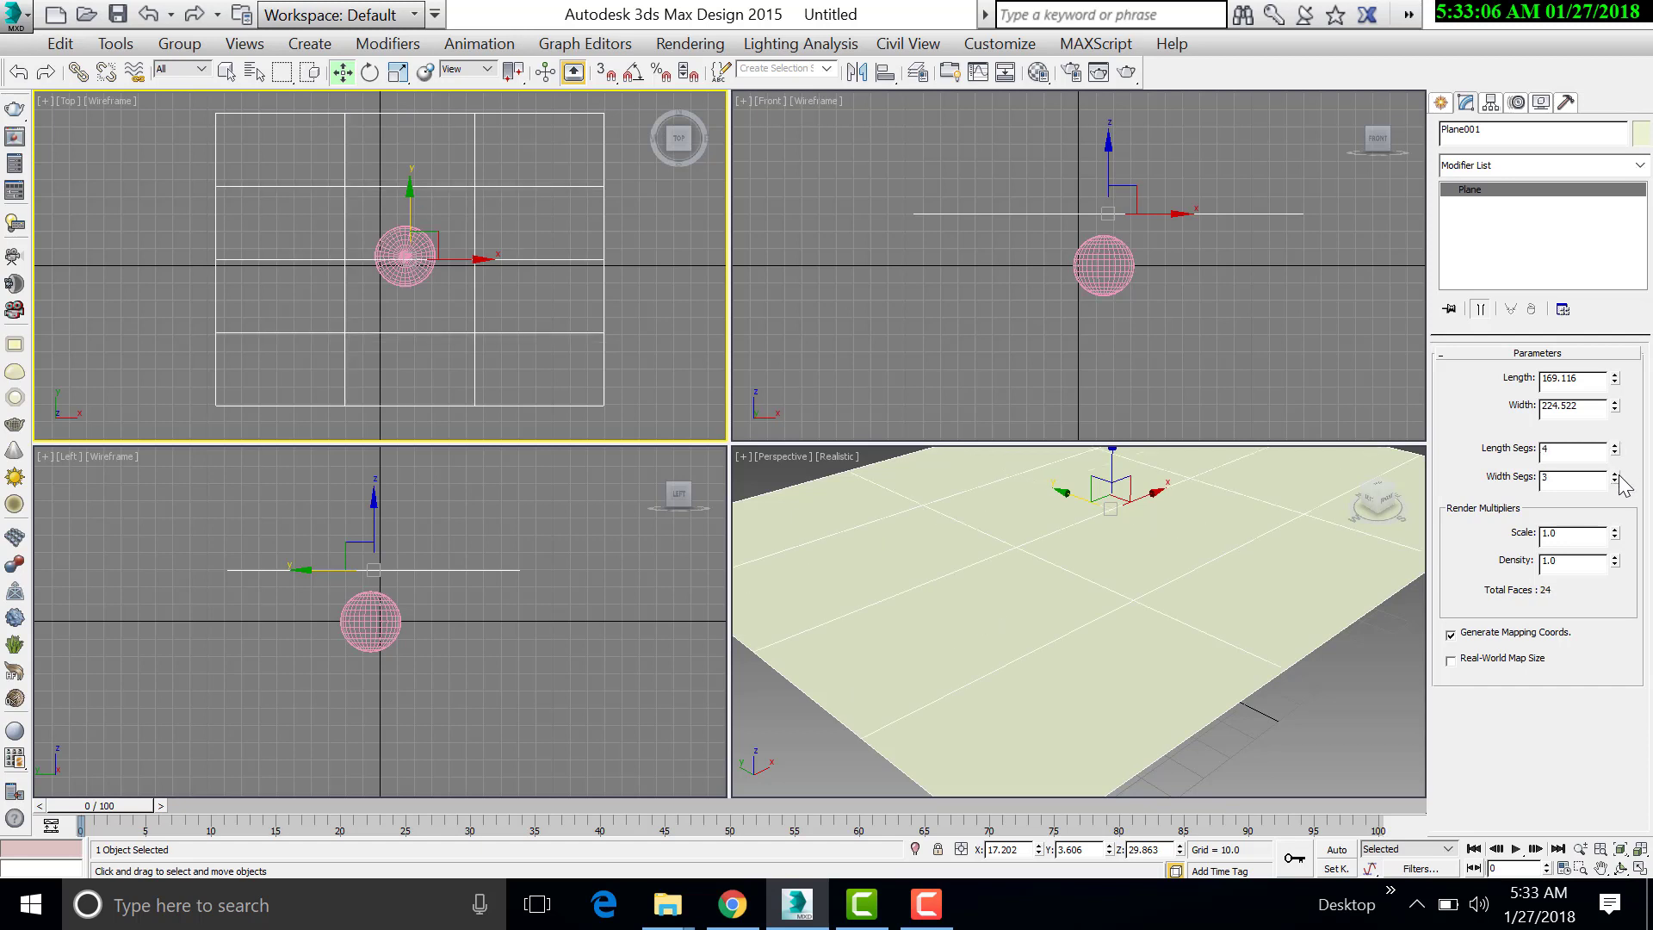
{"action": "left_click", "coordinate": [1615, 447]}
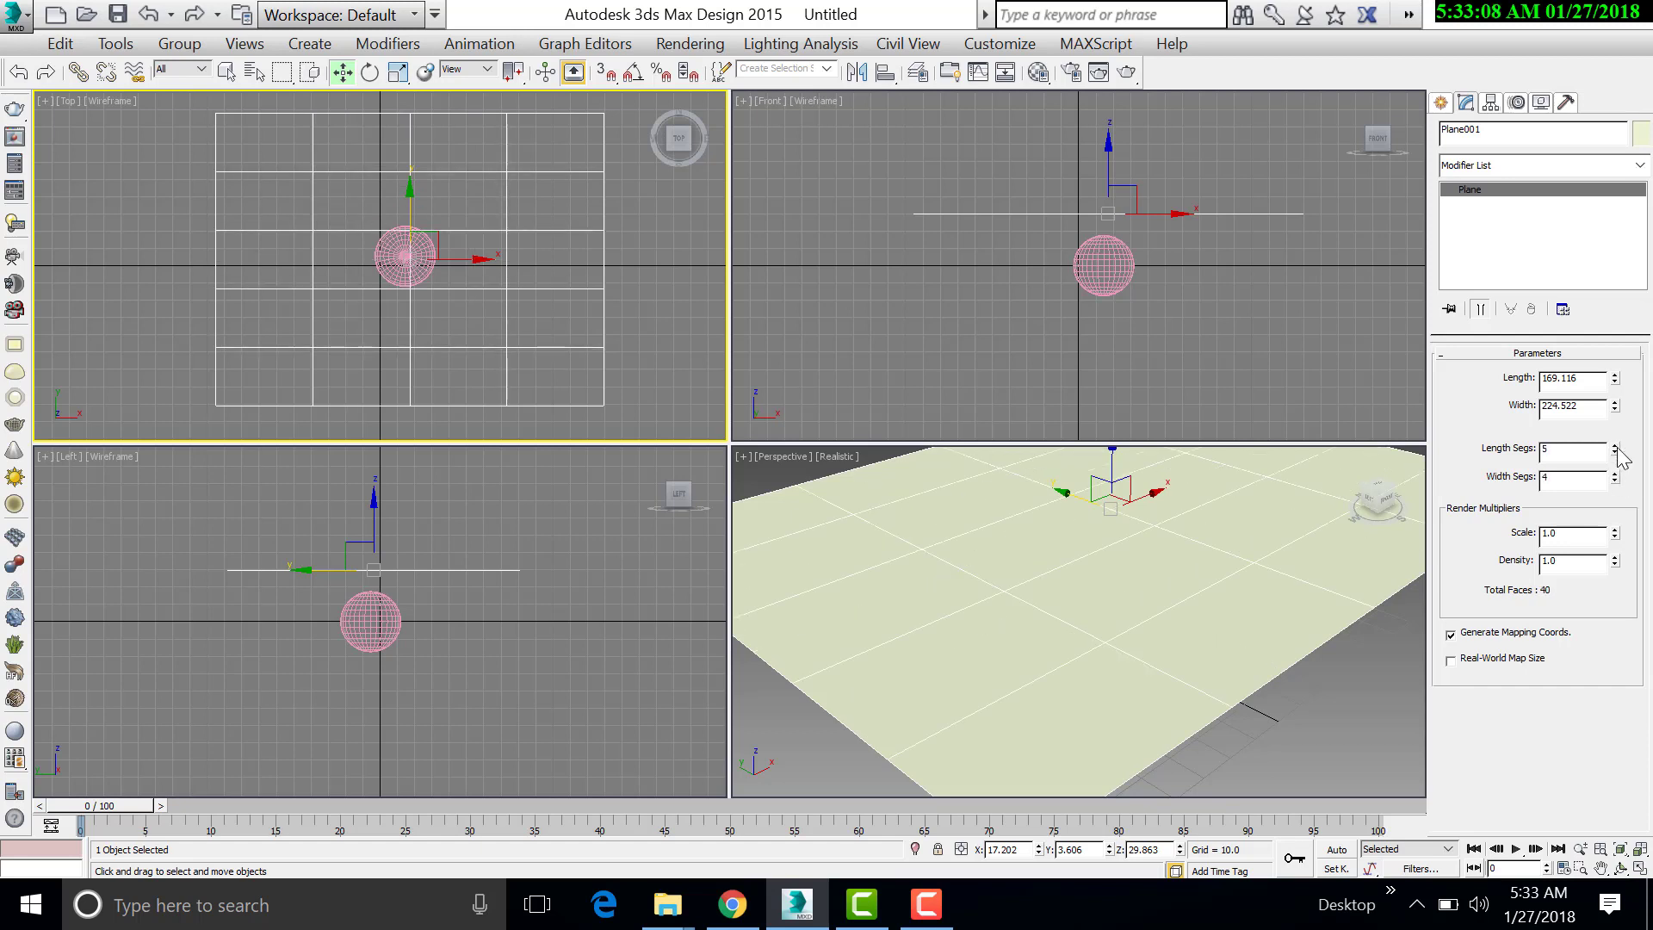
{"action": "left_click", "coordinate": [1615, 475]}
{"action": "left_click", "coordinate": [1615, 475]}
{"action": "right_click", "coordinate": [1356, 732]}
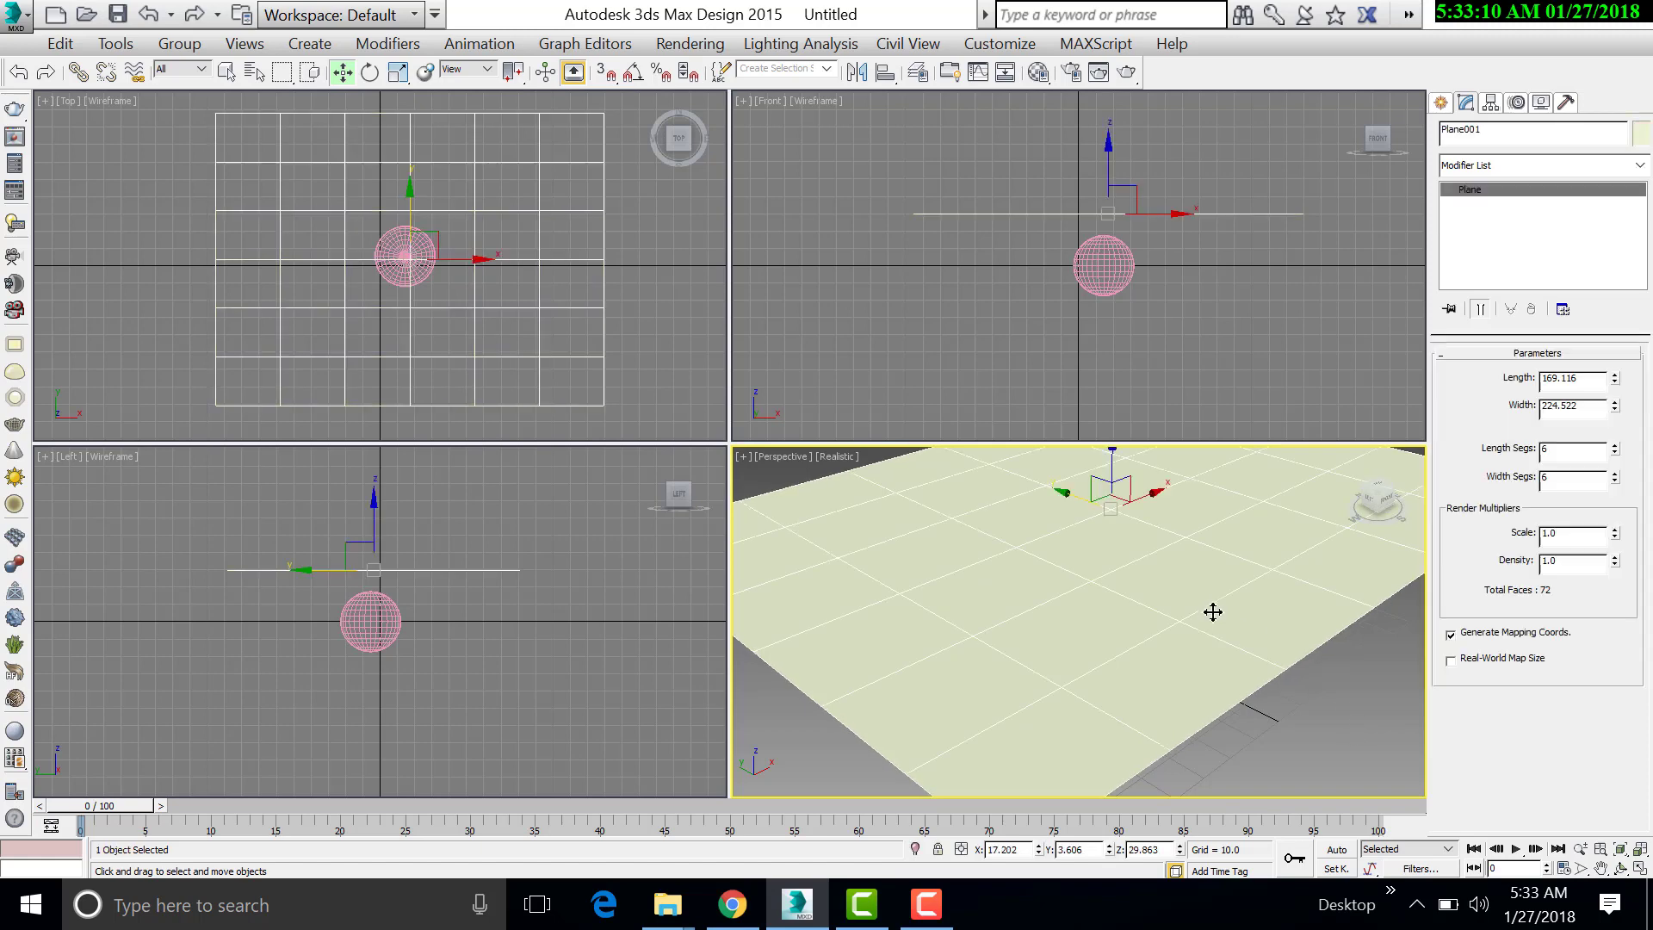
- Add a Cloth modifier to the plane and include Sphere001 in the simulation
{"action": "left_click", "coordinate": [1472, 167]}
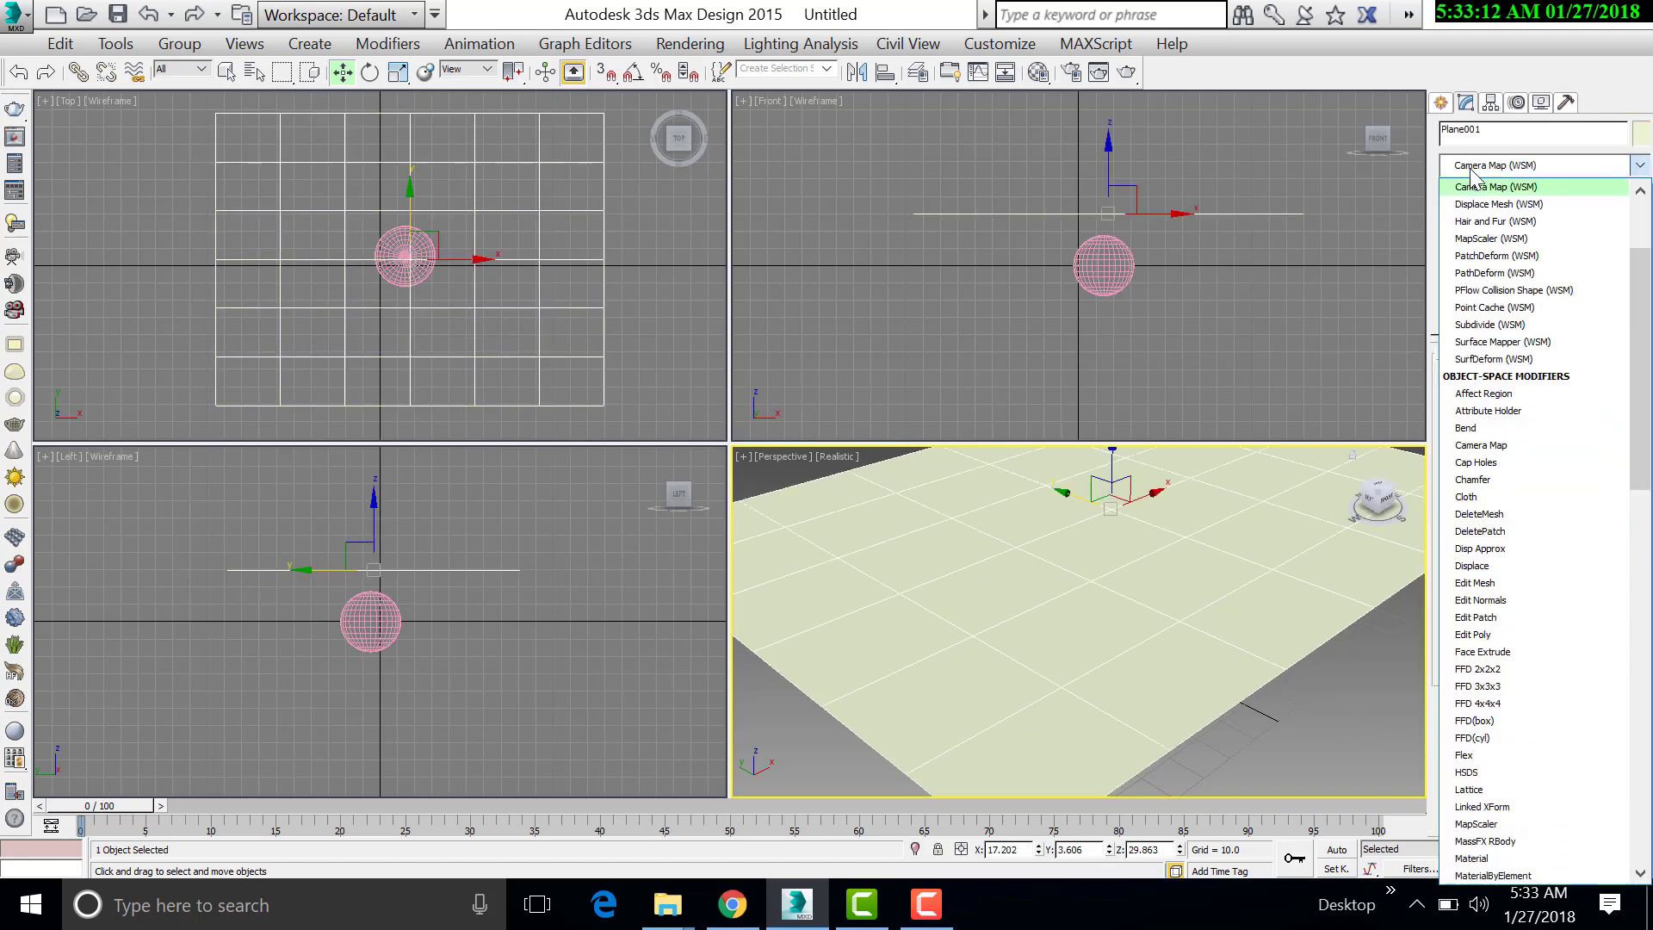
{"action": "left_click", "coordinate": [1470, 506]}
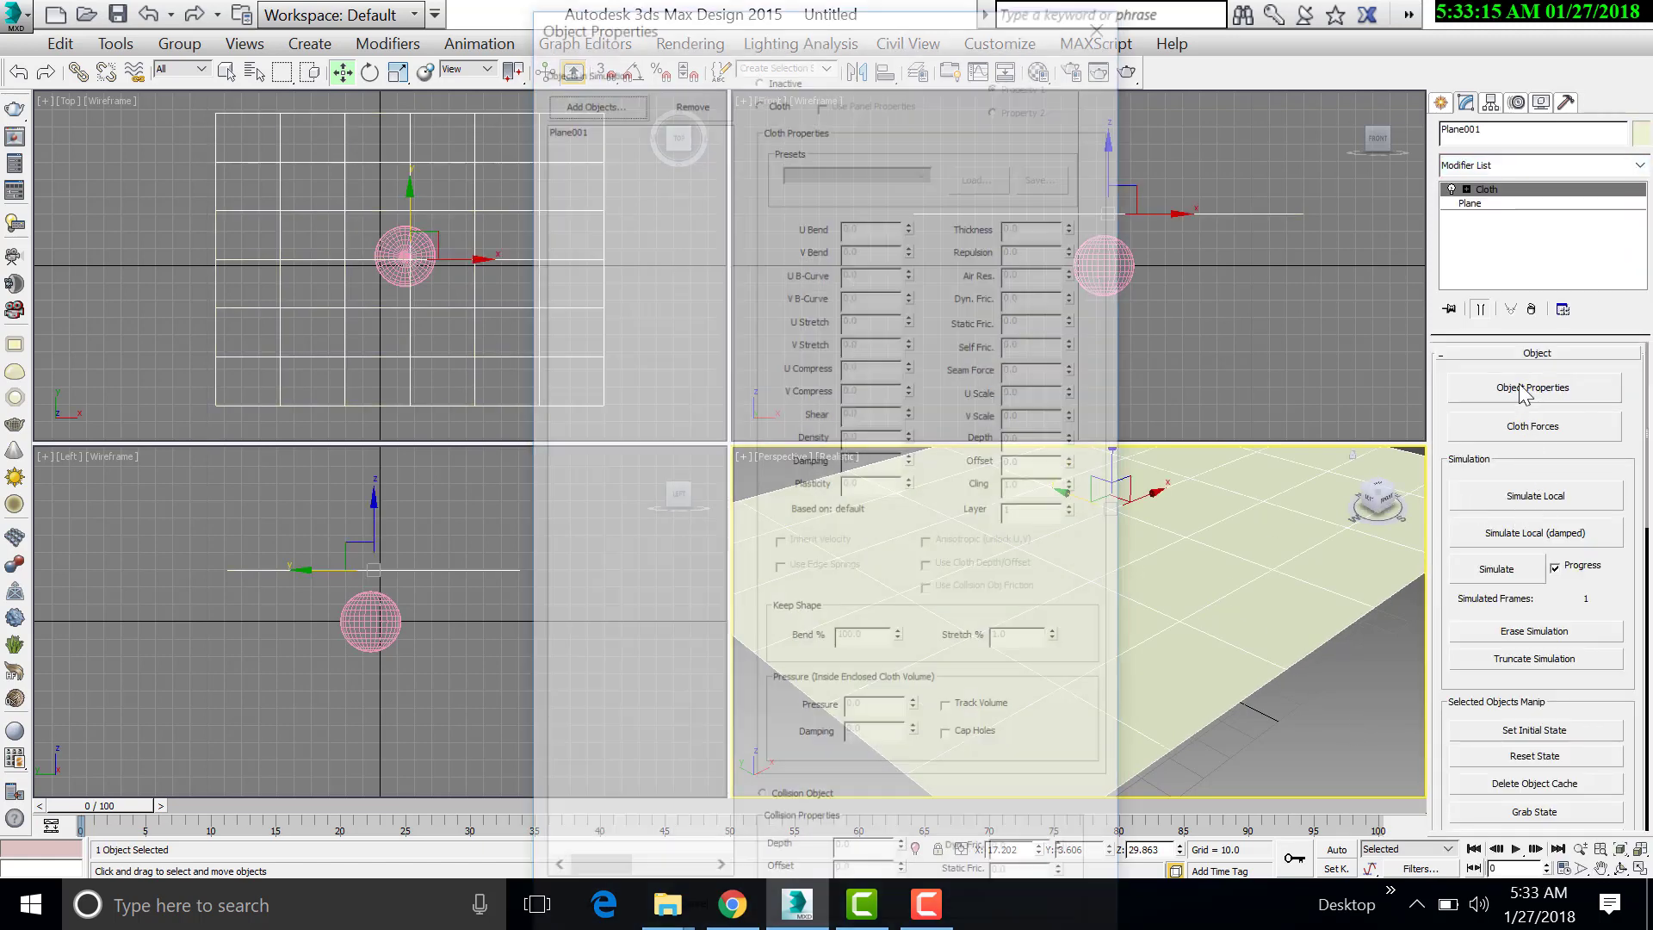
{"action": "left_click", "coordinate": [1517, 395]}
{"action": "left_click", "coordinate": [593, 100]}
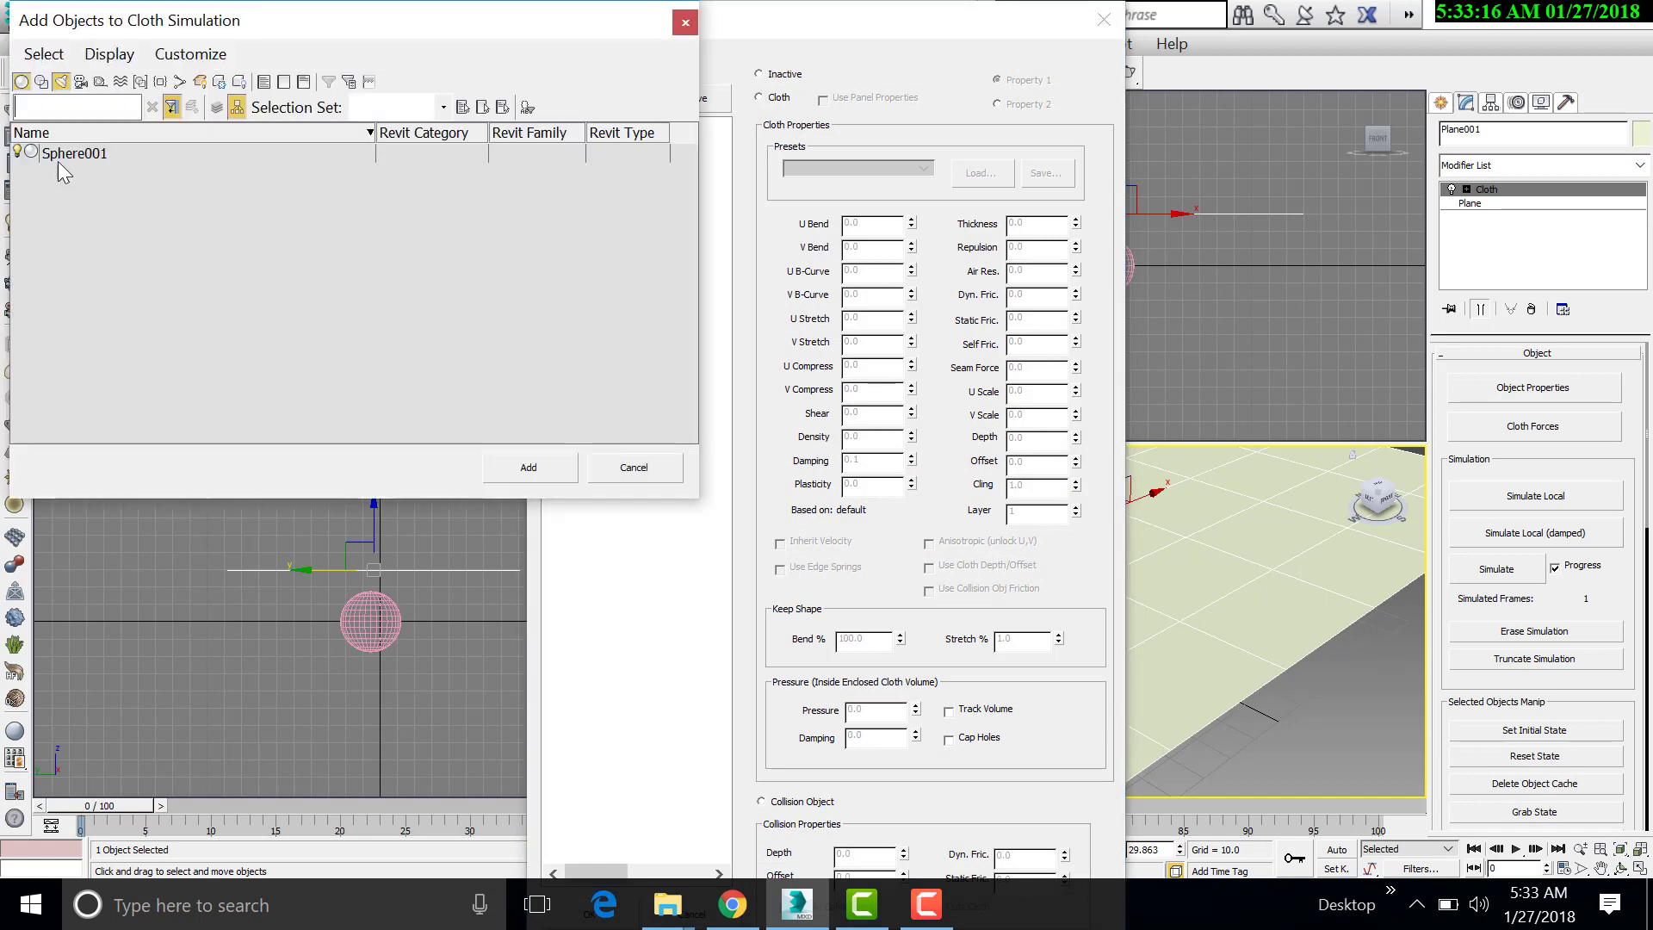
{"action": "left_click", "coordinate": [64, 155]}
{"action": "left_click", "coordinate": [541, 466]}
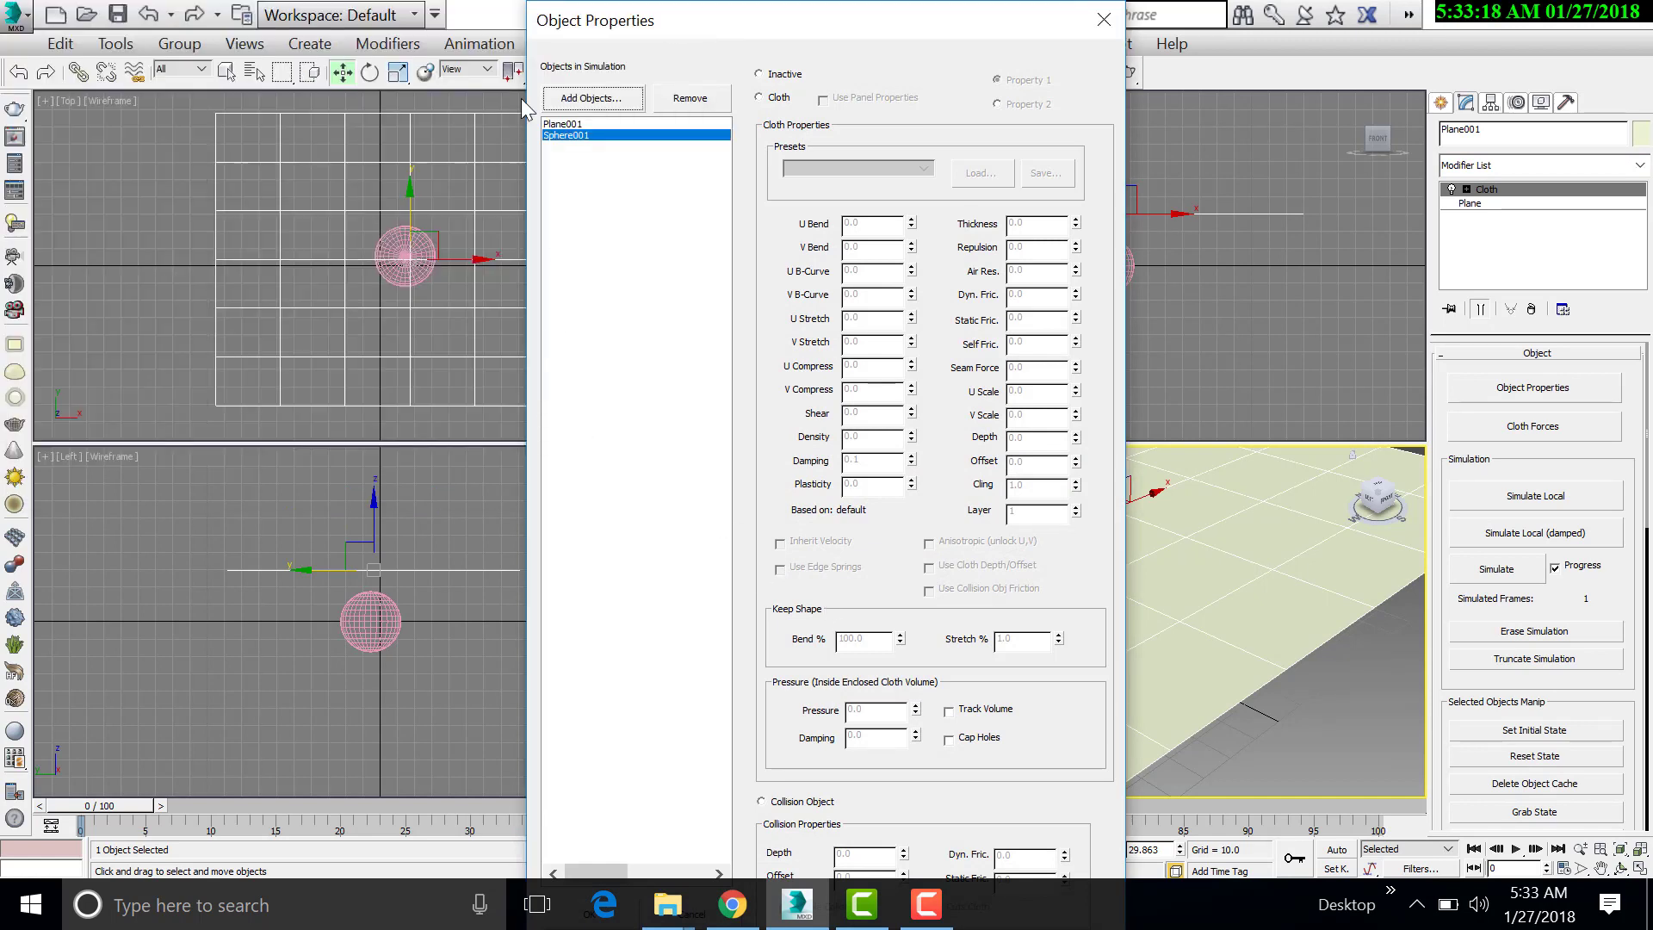
- Make Sphere001 a collision object, simulate the drape, then remove the Cloth modifier
{"action": "left_click", "coordinate": [568, 135]}
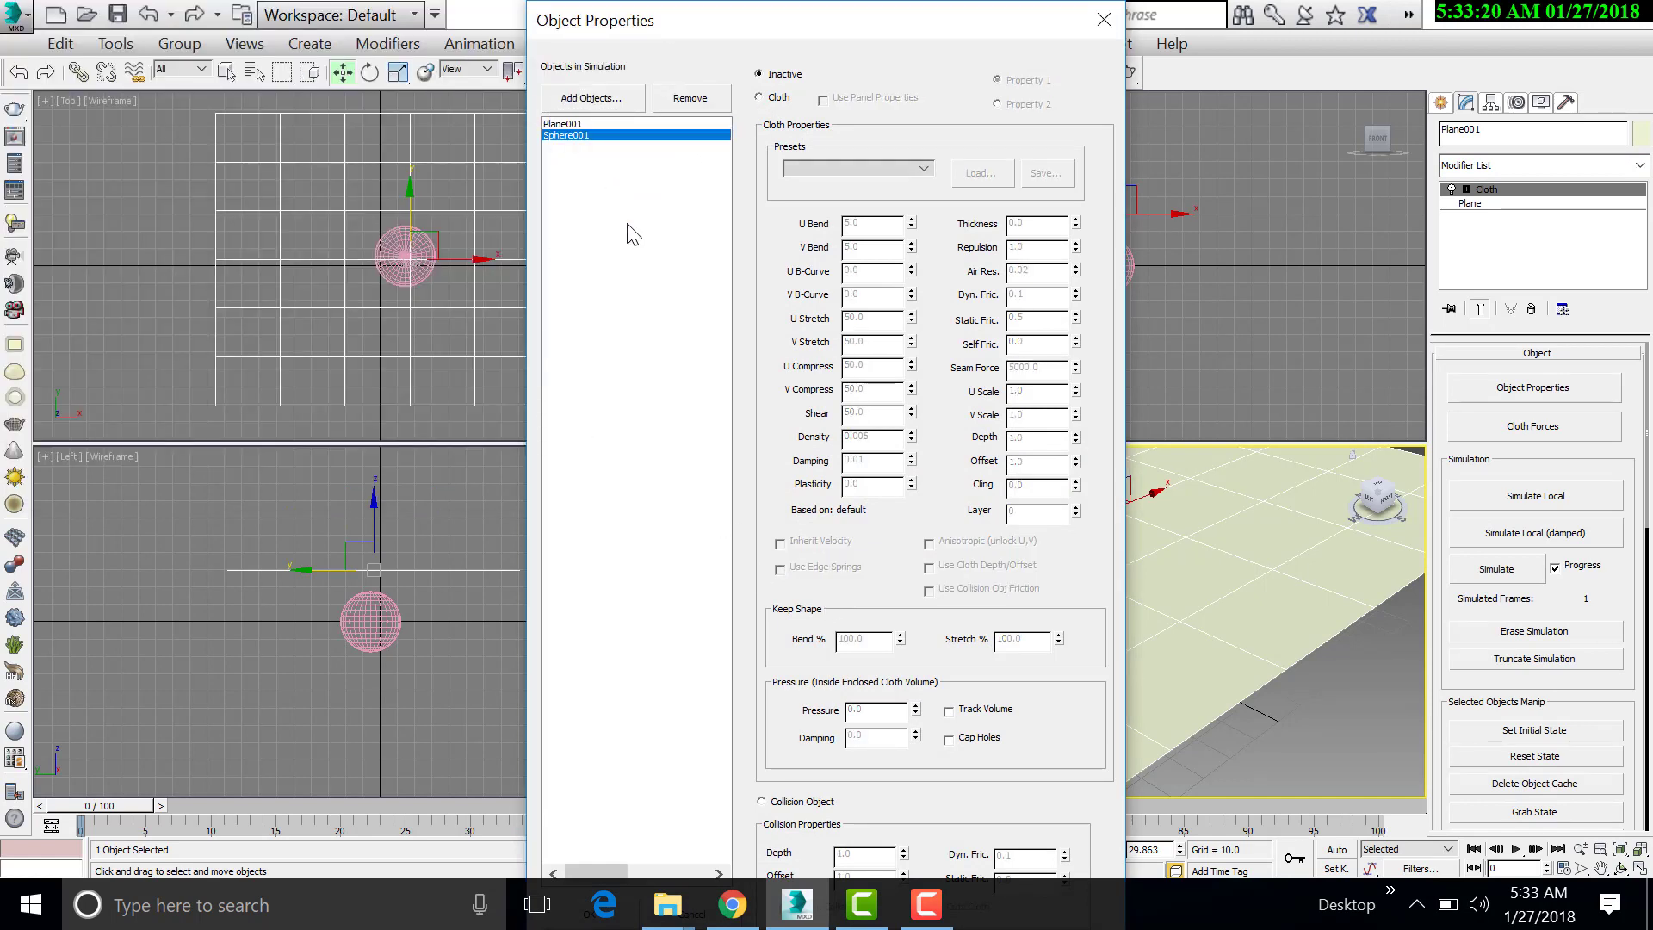
{"action": "left_click", "coordinate": [808, 802]}
{"action": "key", "text": "Return"}
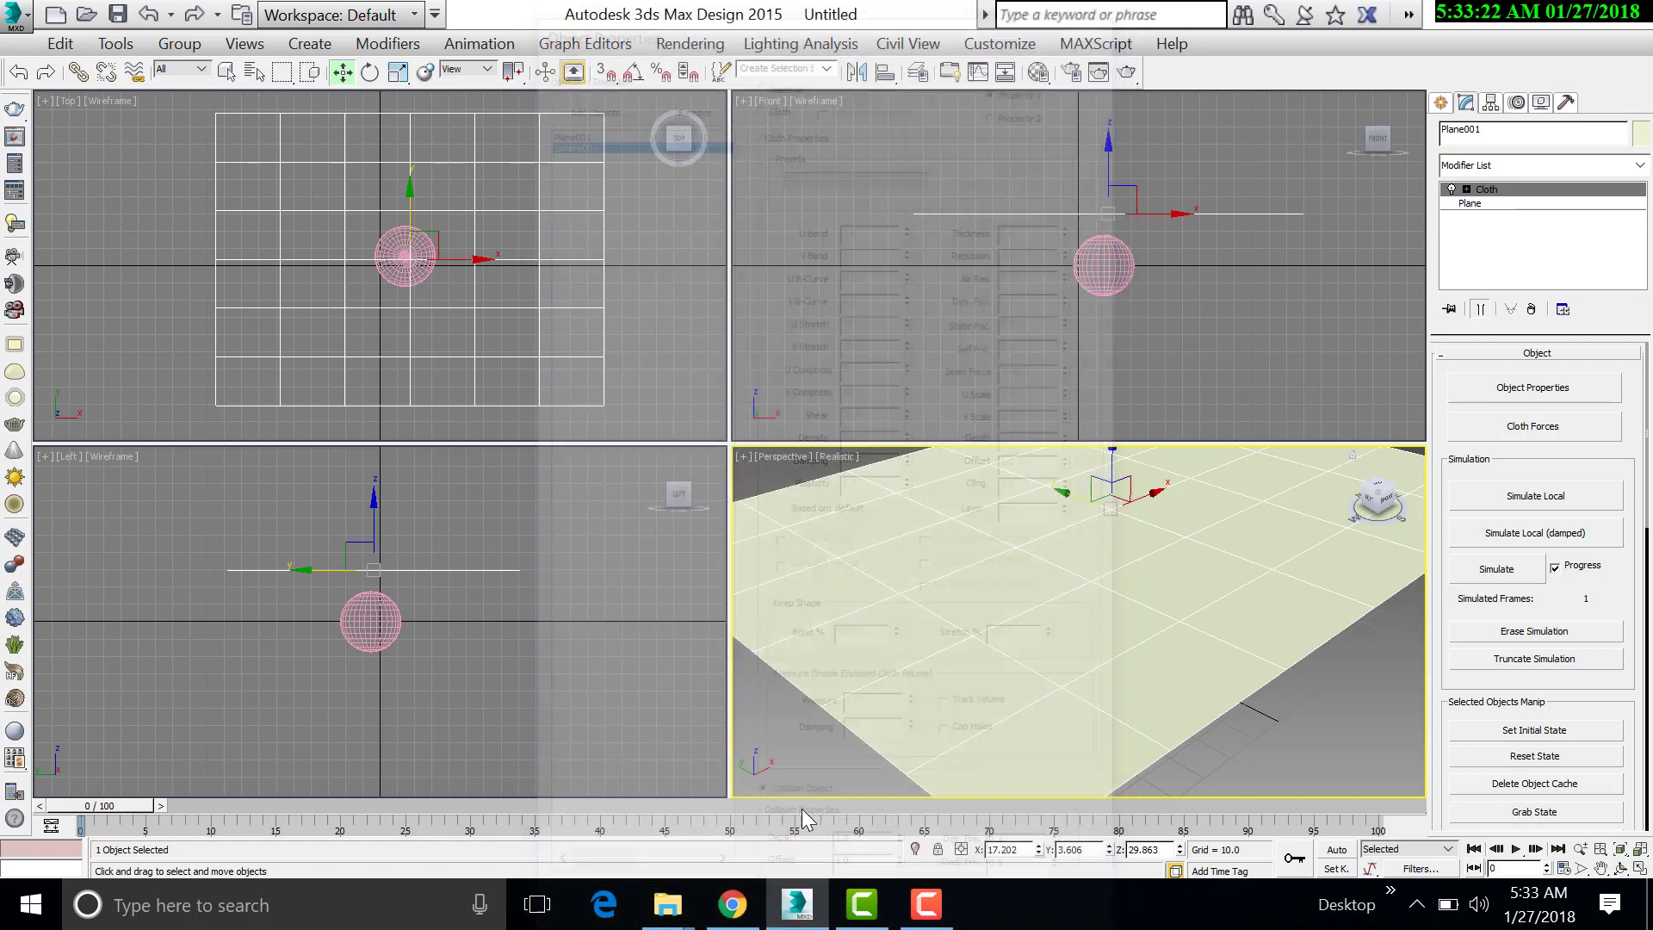
{"action": "left_click", "coordinate": [1497, 499]}
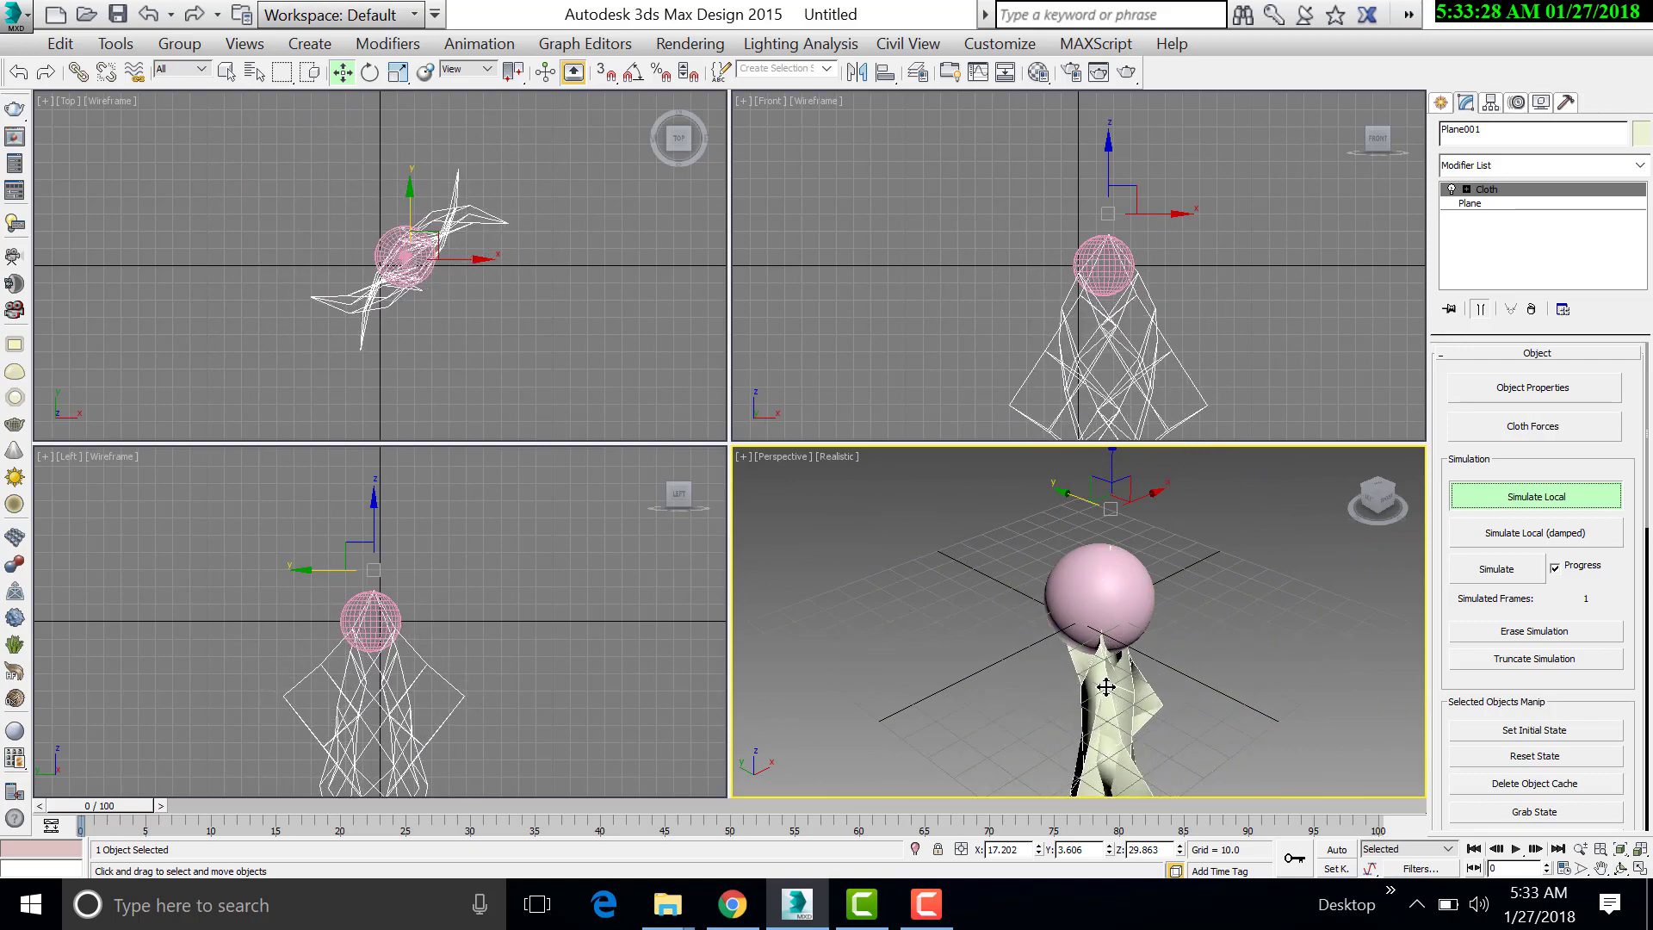
{"action": "left_click", "coordinate": [1532, 310]}
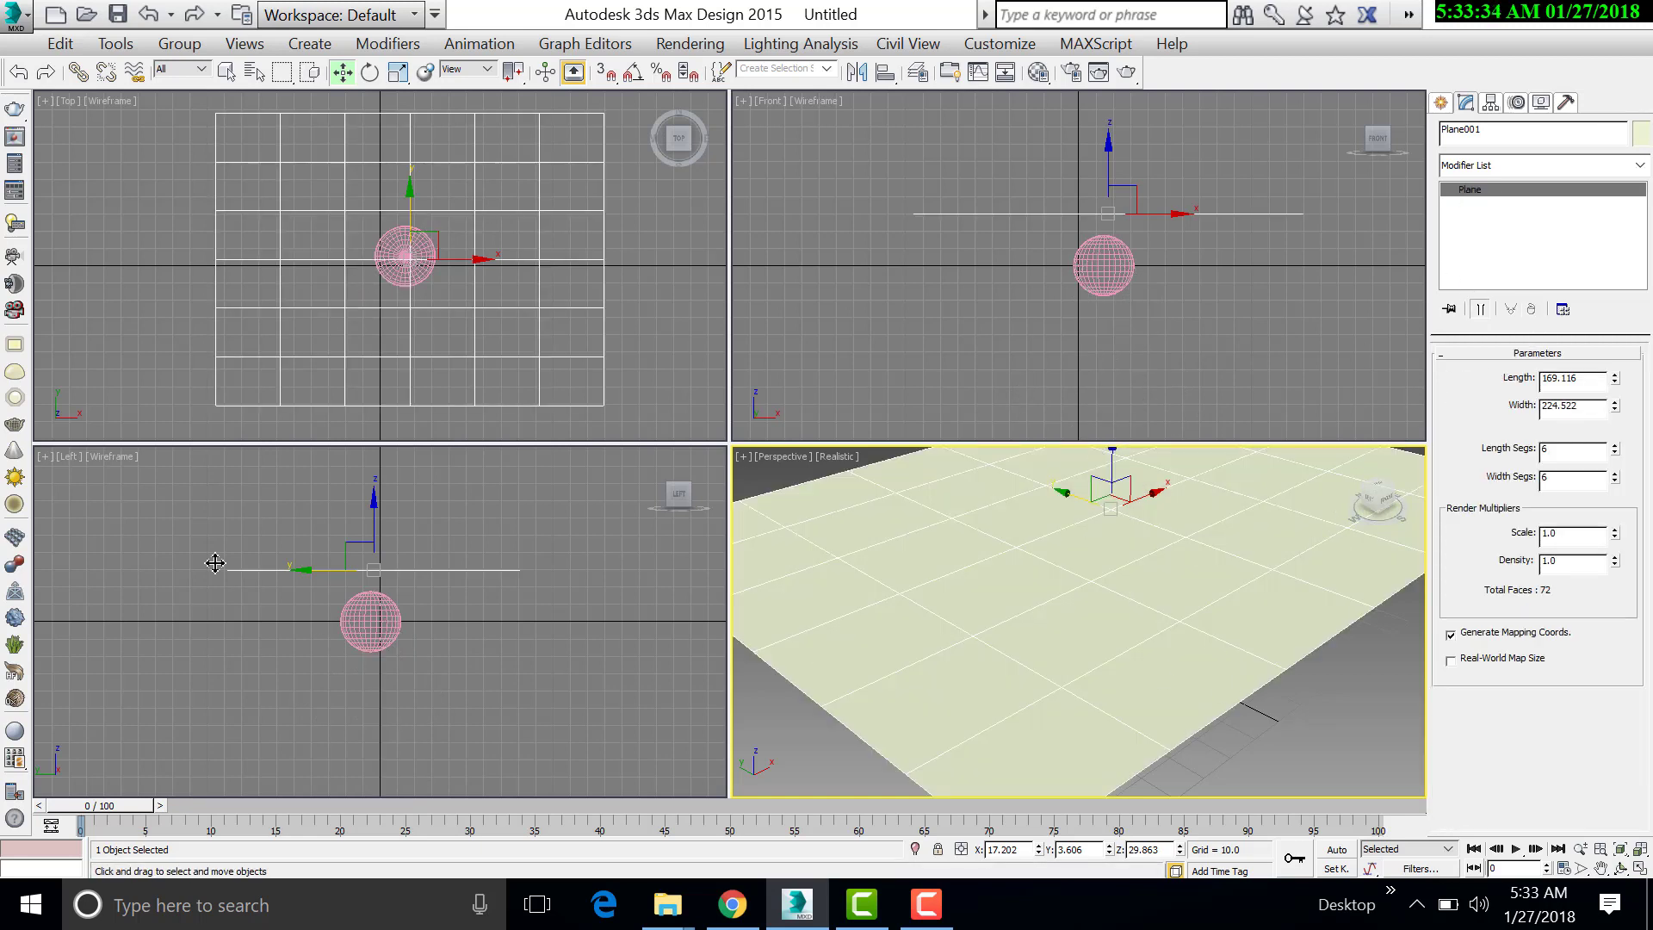
- Maximize the Perspective viewport and select the plane
{"action": "left_click", "coordinate": [1258, 720]}
{"action": "left_click", "coordinate": [828, 313]}
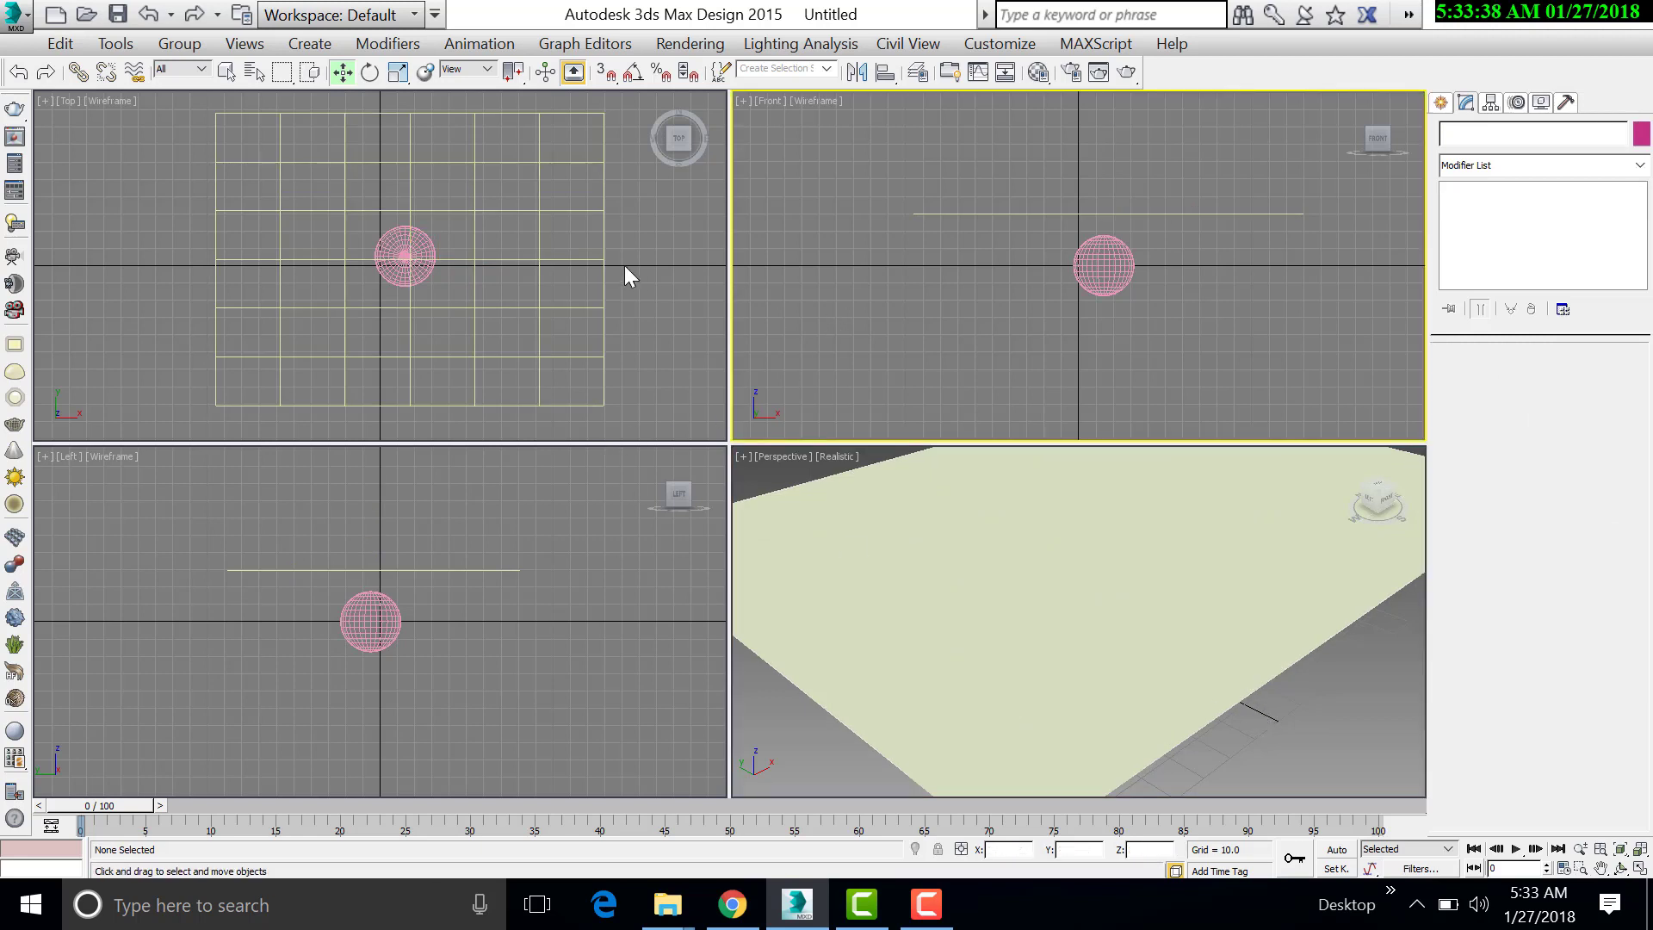
{"action": "left_click", "coordinate": [624, 265]}
{"action": "left_click", "coordinate": [788, 231]}
{"action": "left_click", "coordinate": [603, 310]}
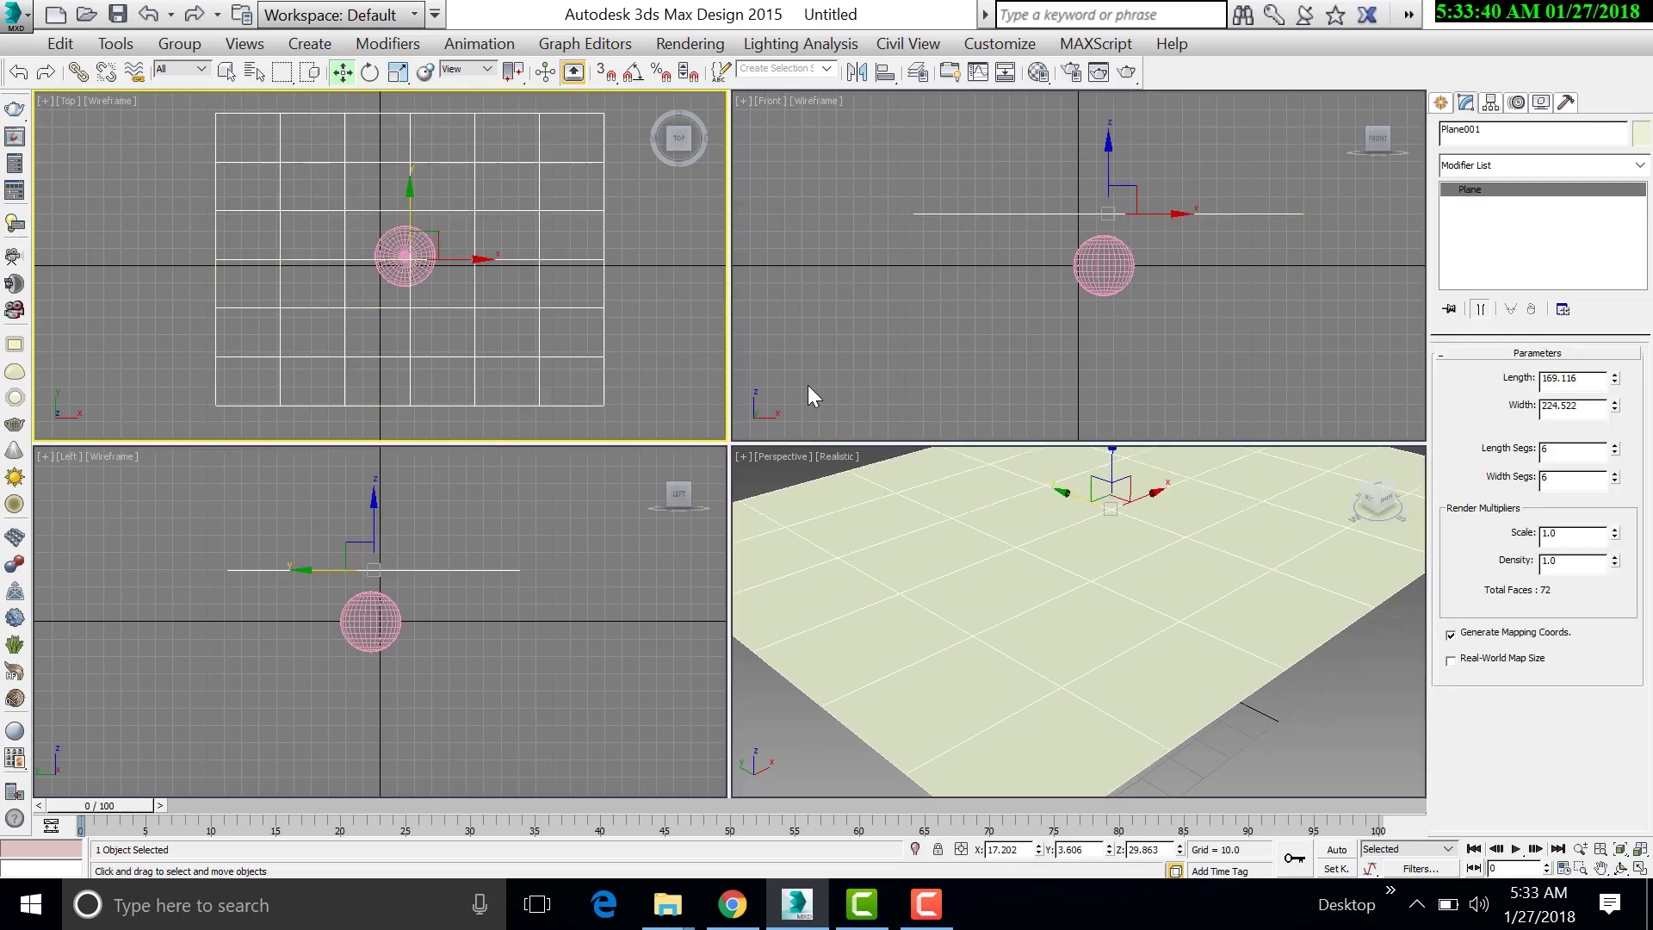
{"action": "left_click", "coordinate": [780, 473]}
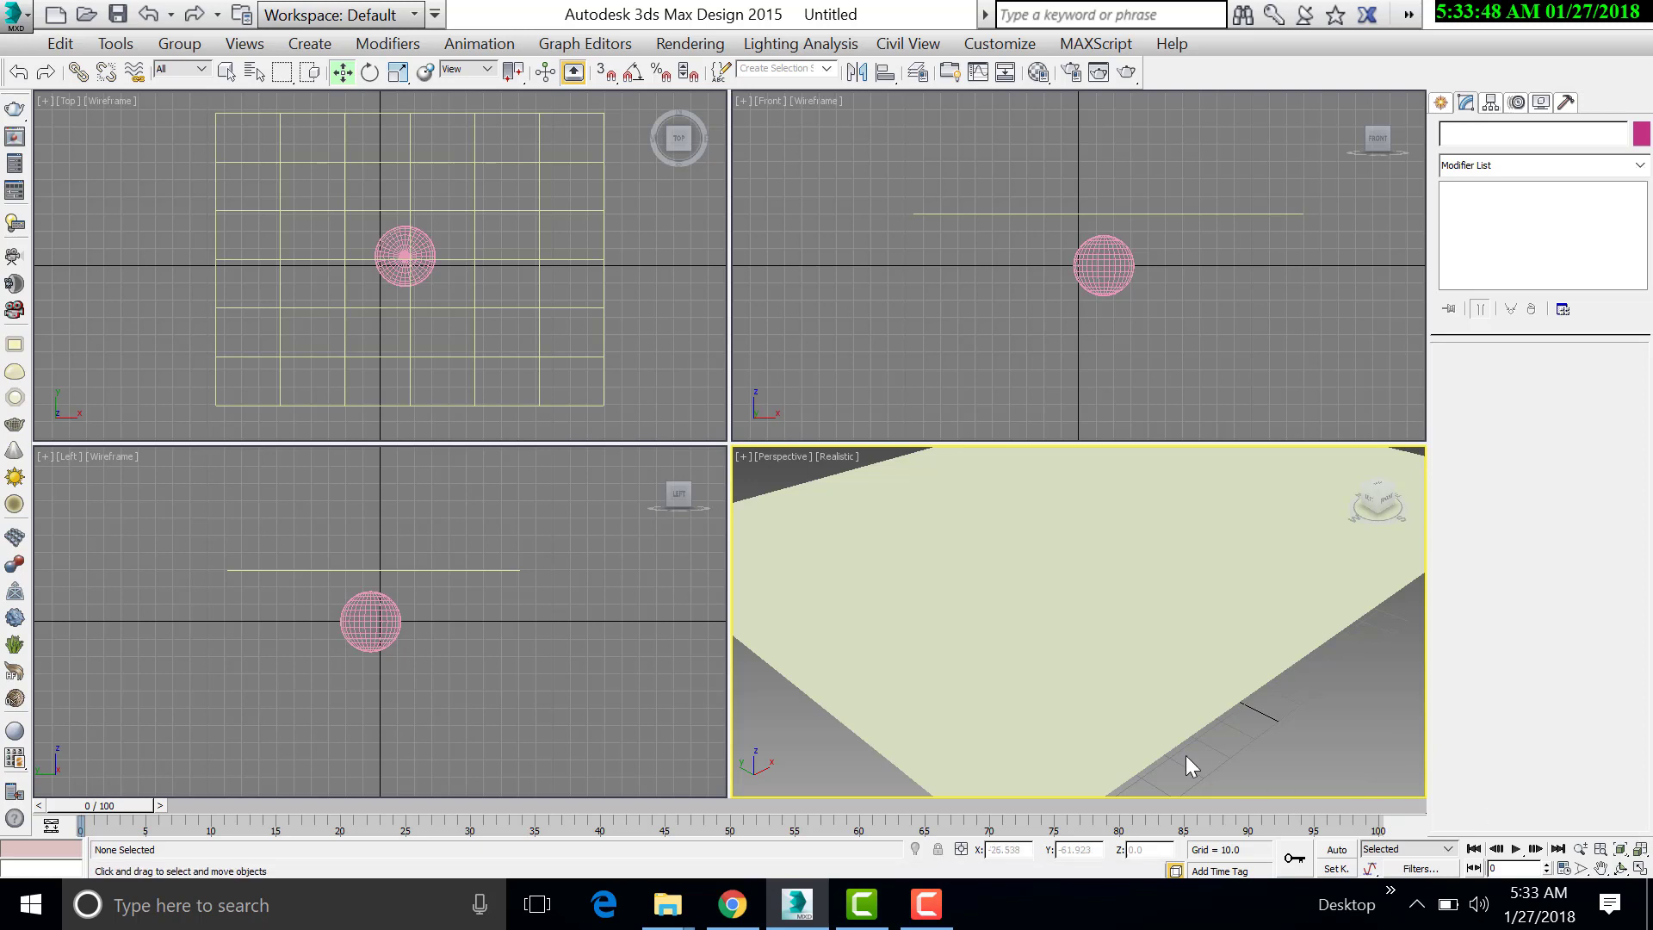
{"action": "key", "text": "alt+w"}
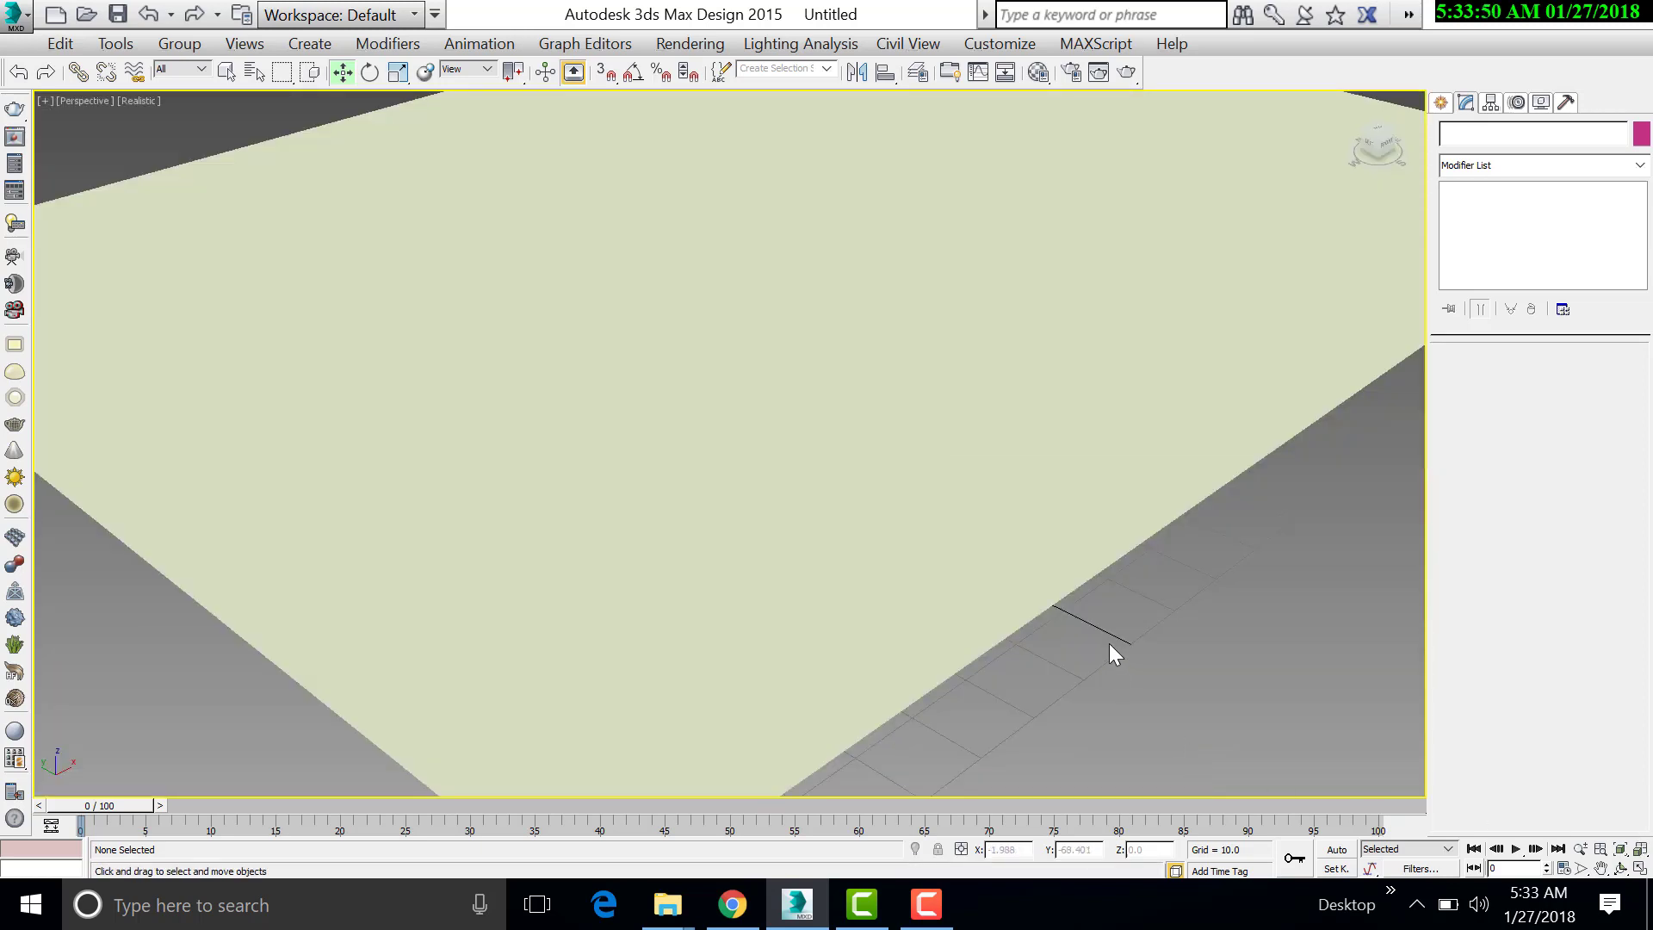
{"action": "scroll", "coordinate": [1088, 618], "scroll_direction": "down", "scroll_amount": 5}
{"action": "left_click", "coordinate": [1033, 538]}
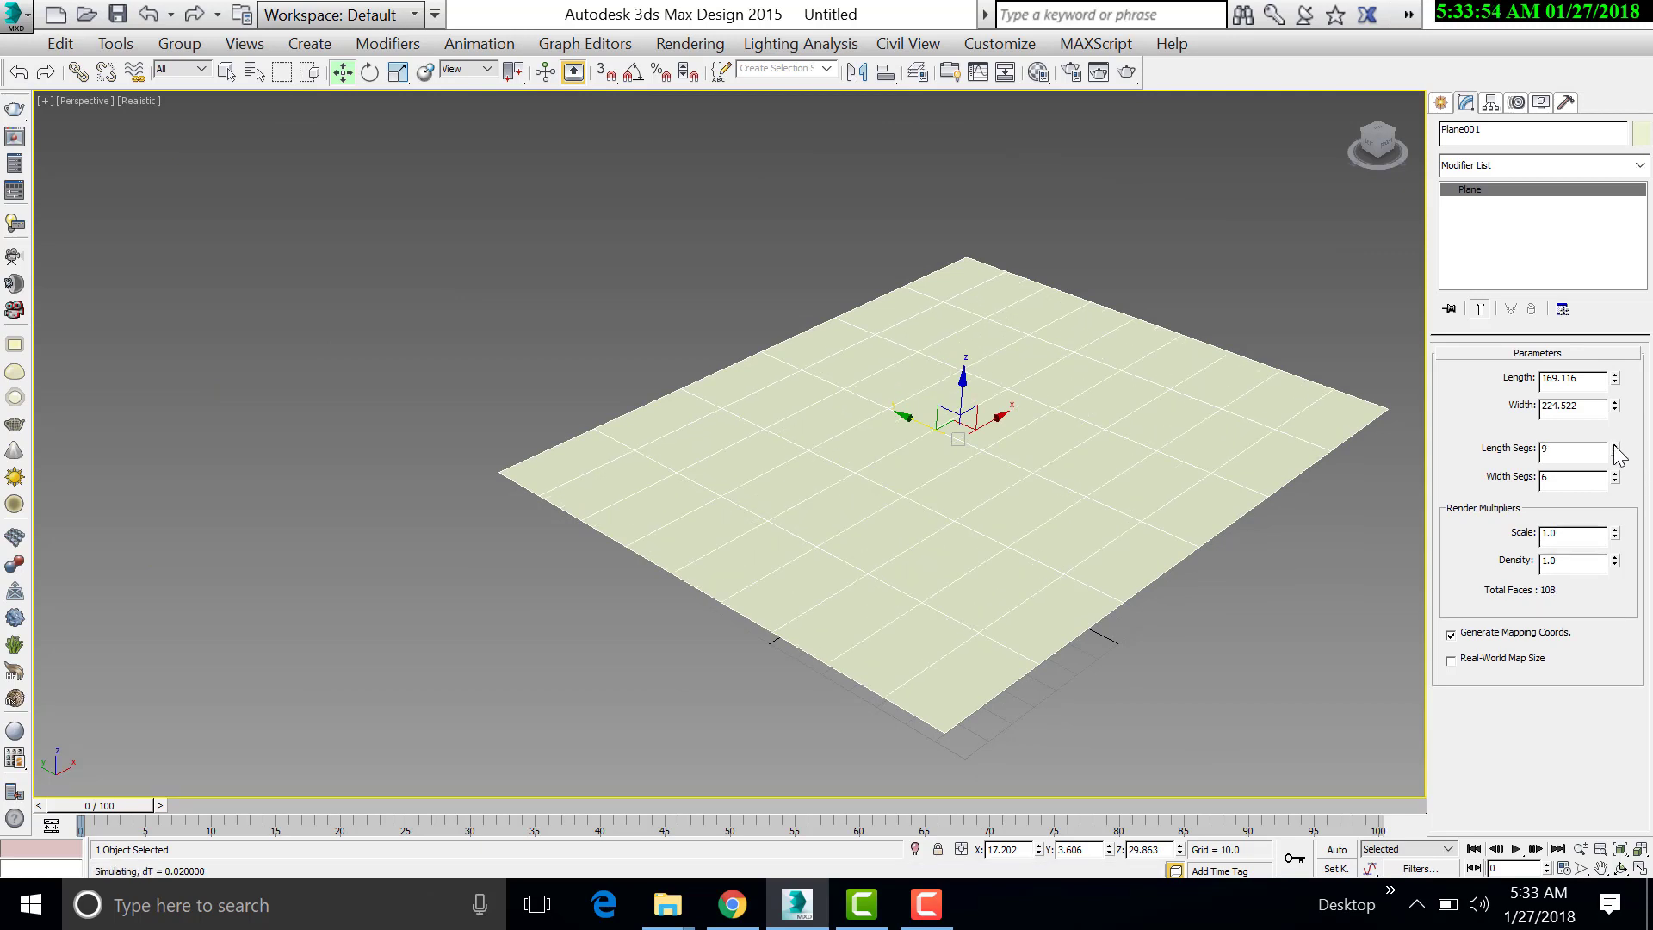
- Set the plane's Length and Width segments to 80 each, giving 12800 faces
{"action": "left_click_drag", "start_coordinate": [1617, 451], "coordinate": [1617, 404]}
{"action": "type", "text": "60"}
{"action": "key", "text": "Return"}
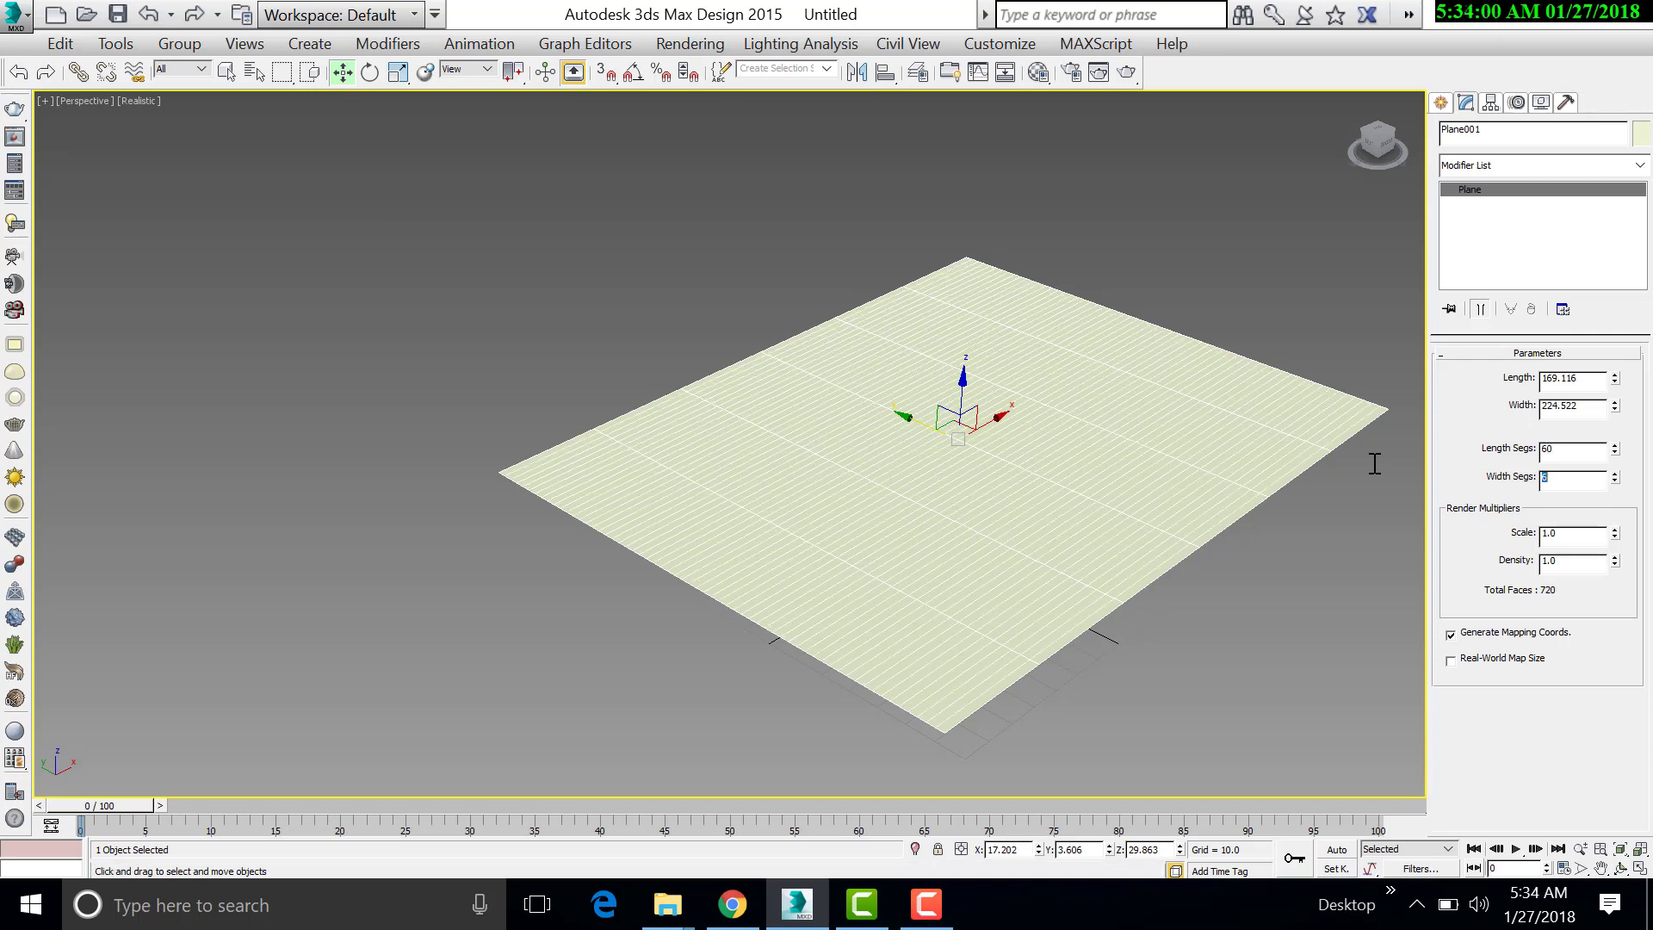
{"action": "key", "text": "Return"}
{"action": "double_click", "coordinate": [1565, 450]}
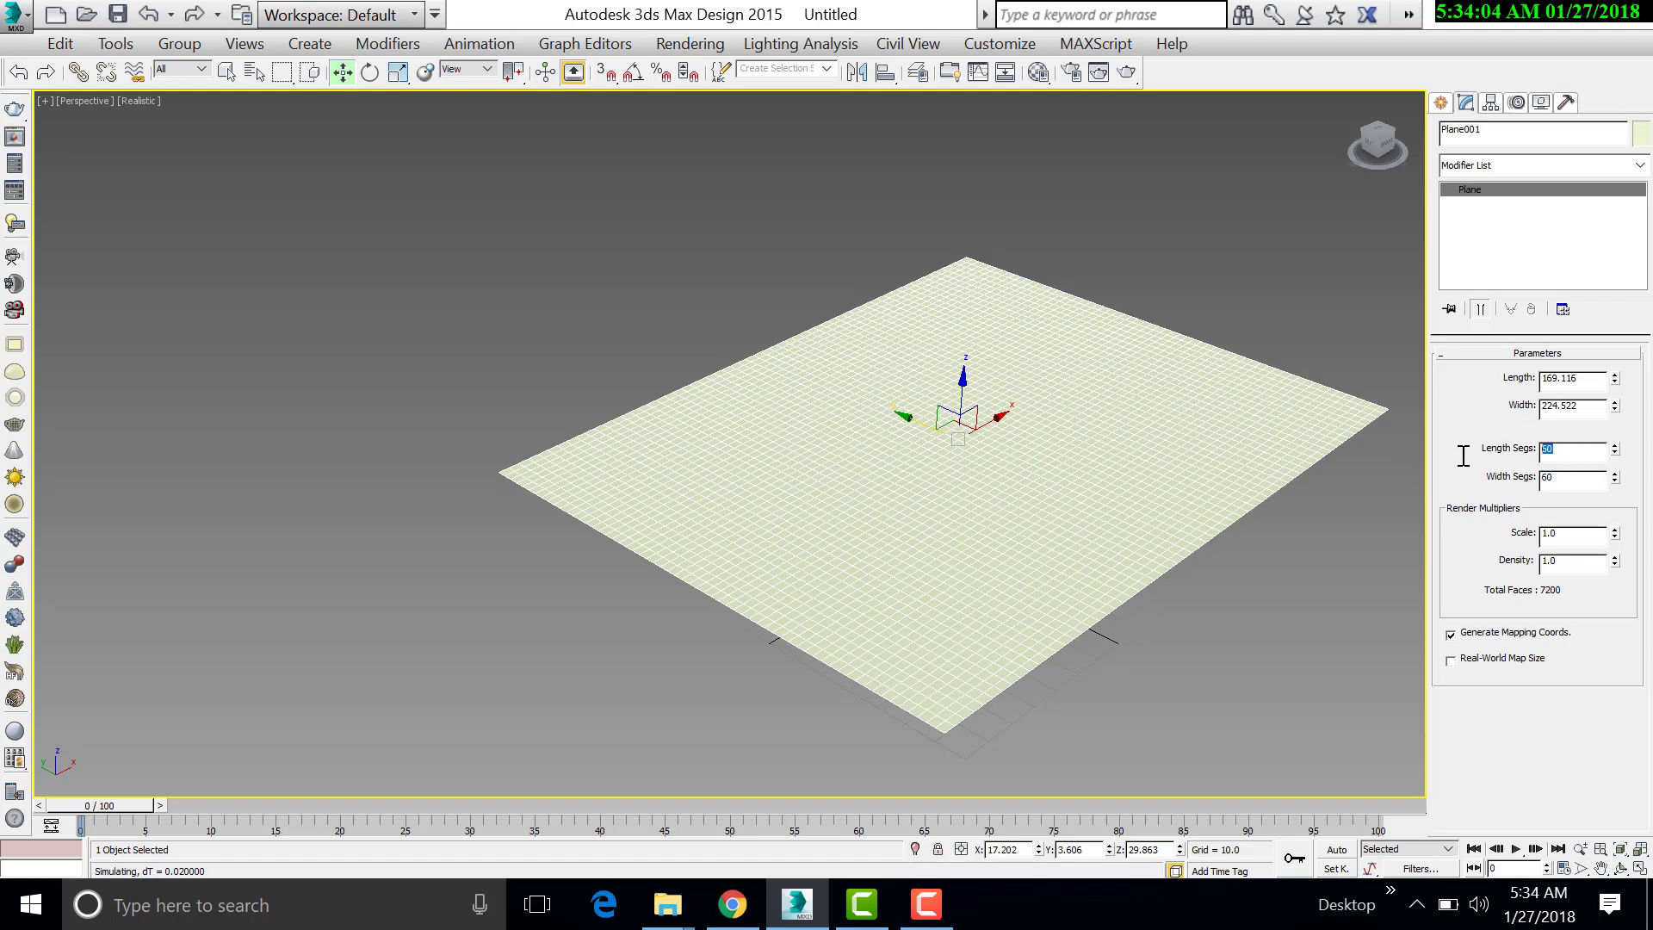
{"action": "type", "text": "80"}
{"action": "key", "text": "Tab"}
{"action": "type", "text": "80"}
{"action": "key", "text": "Return"}
- Nudge the plane slightly up in the Top view, then reselect it in maximized Perspective
{"action": "left_click", "coordinate": [1150, 311]}
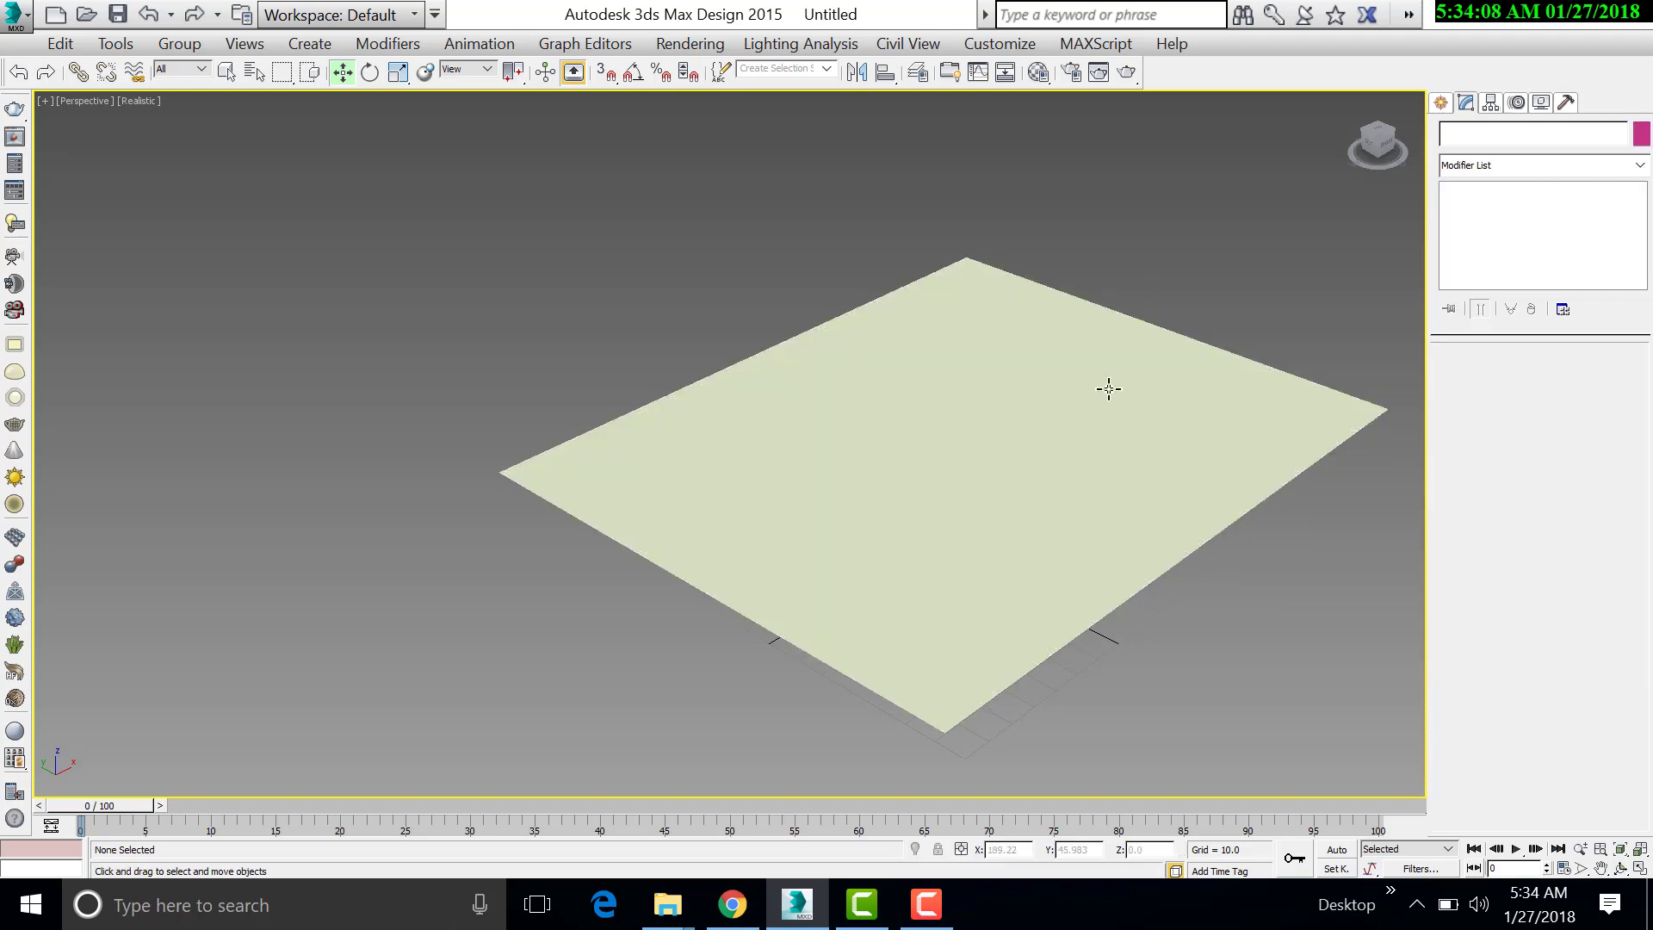
{"action": "left_click", "coordinate": [1067, 443]}
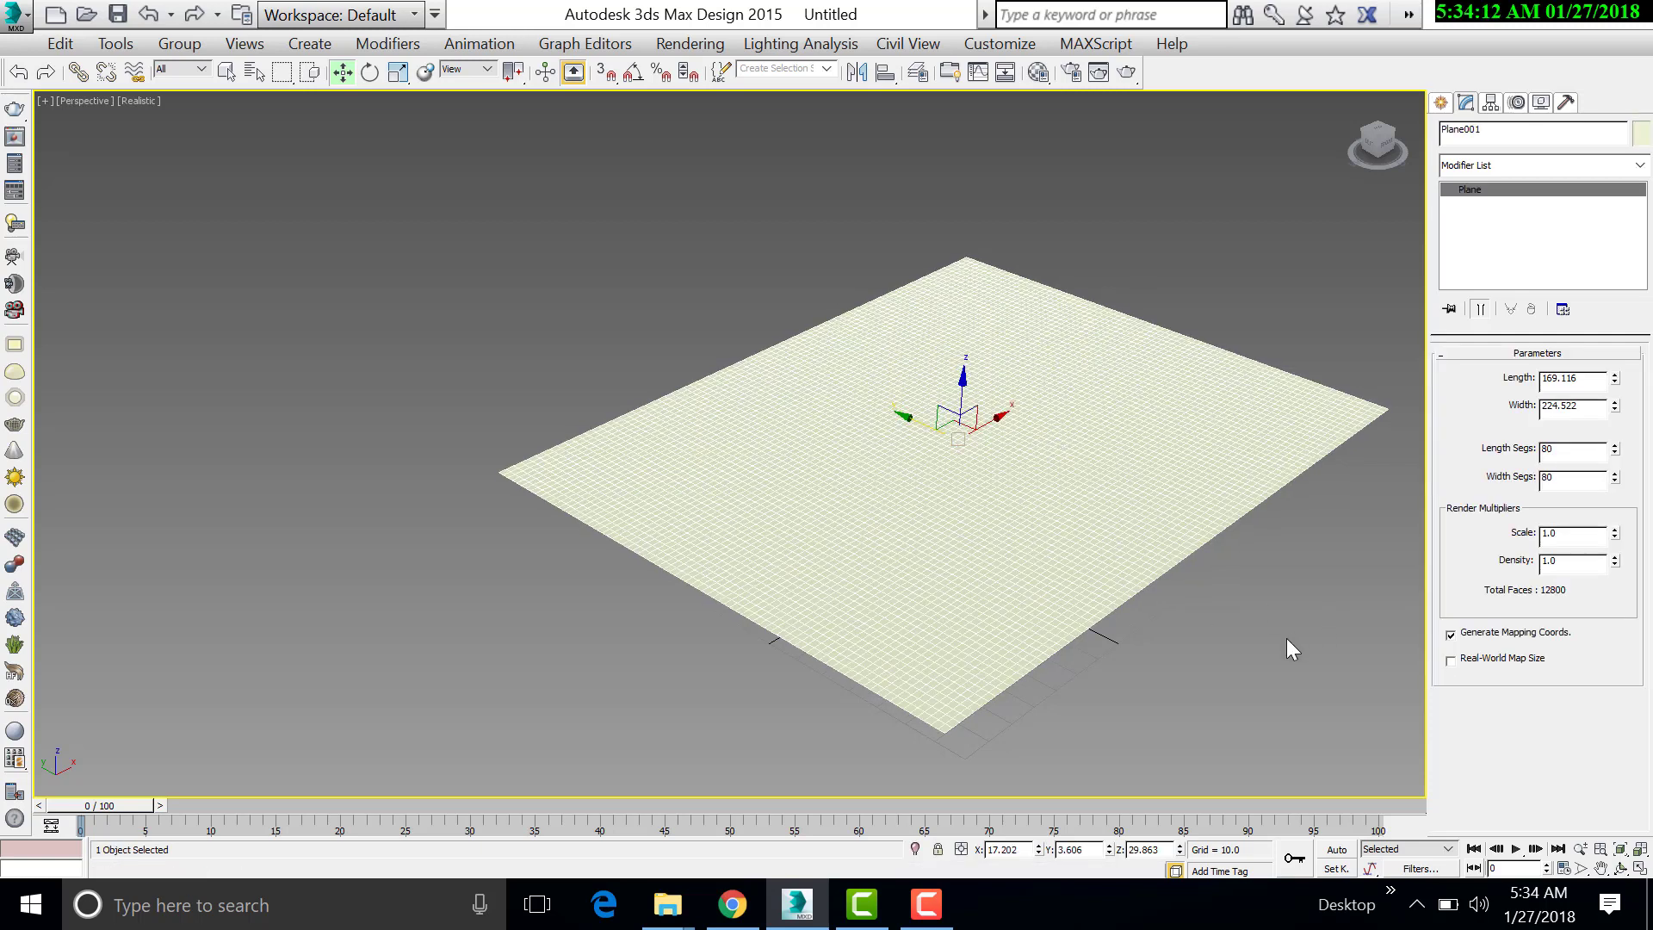
{"action": "key", "text": "alt+w"}
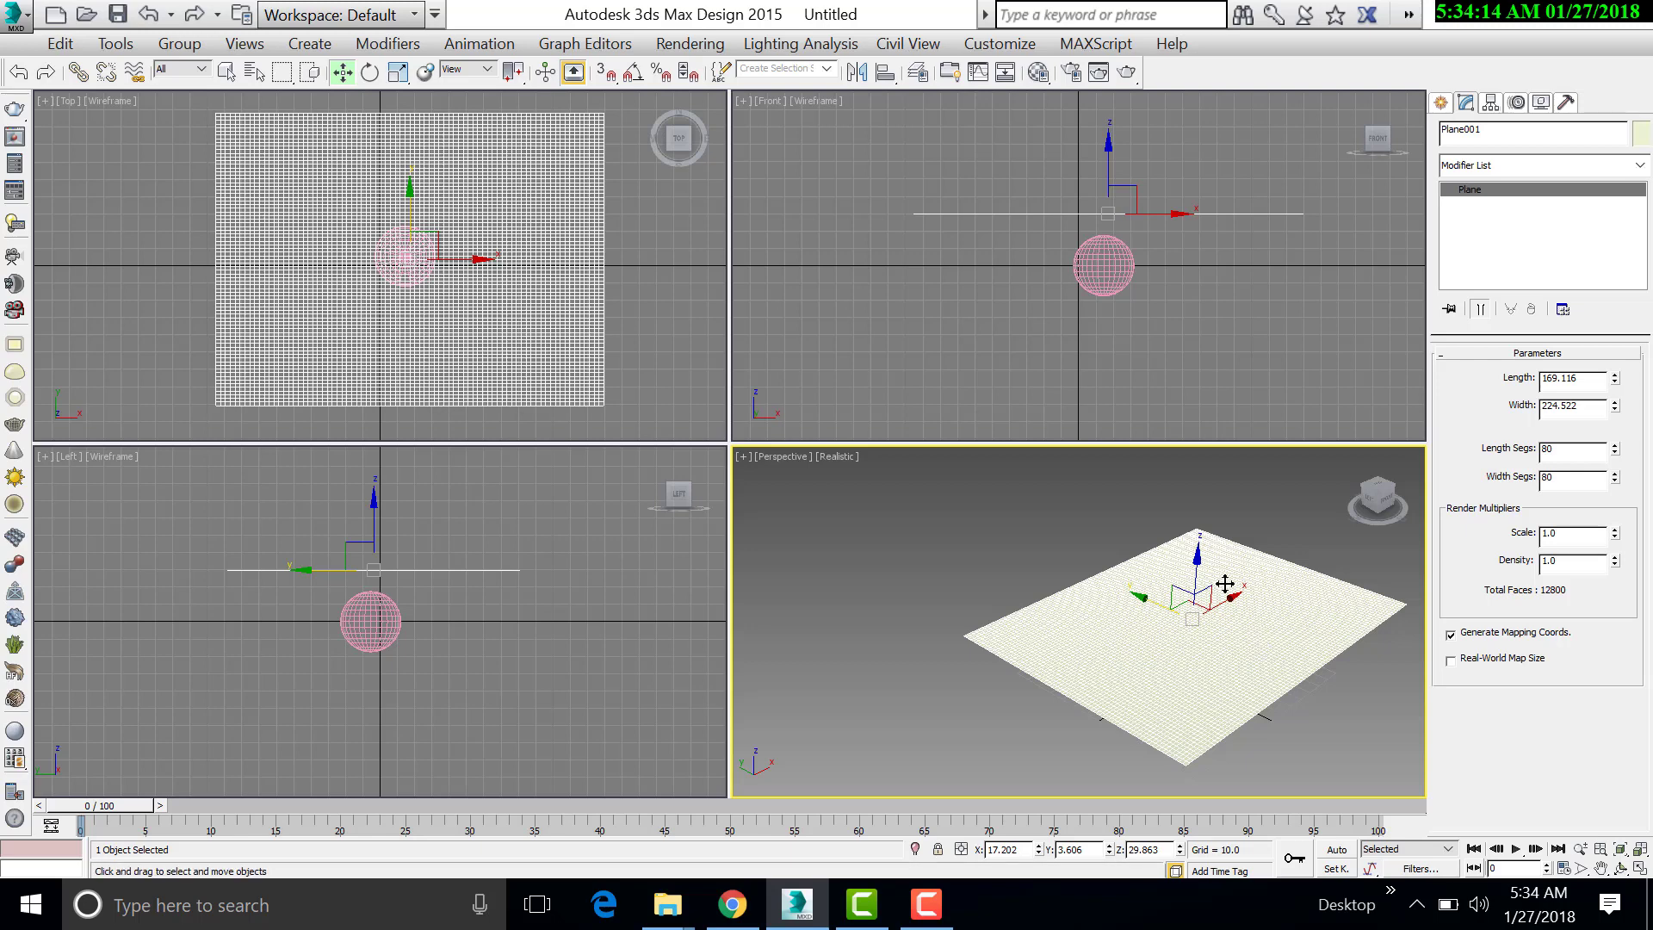
{"action": "left_click", "coordinate": [995, 505]}
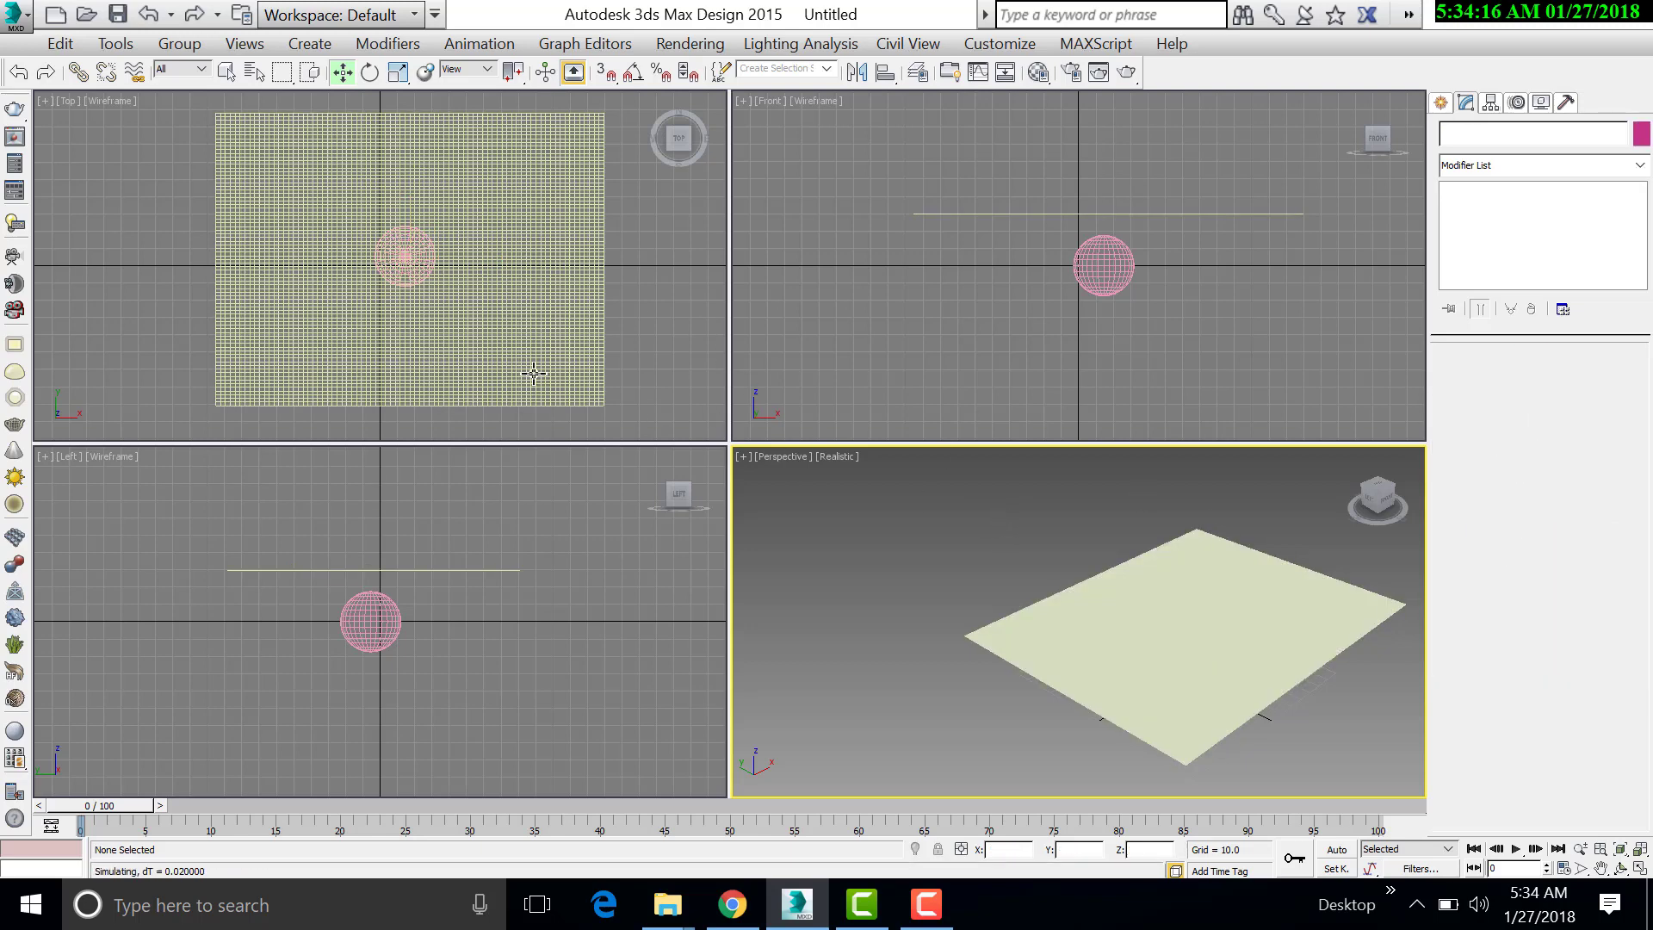
{"action": "left_click", "coordinate": [648, 360]}
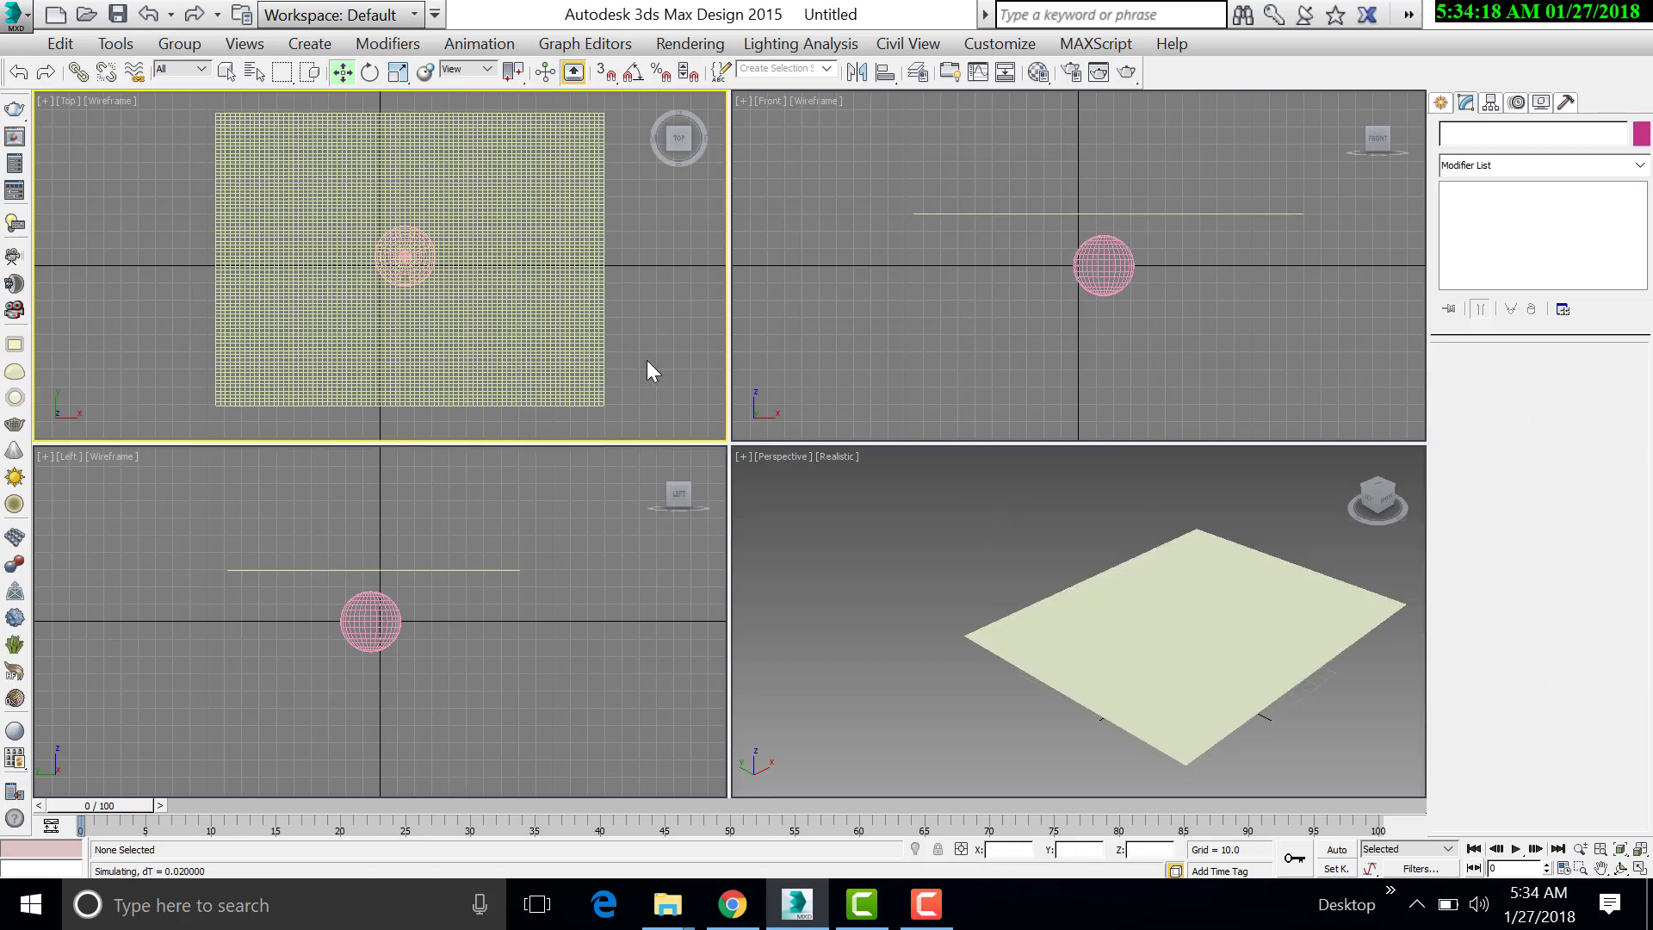
{"action": "key", "text": "alt+w"}
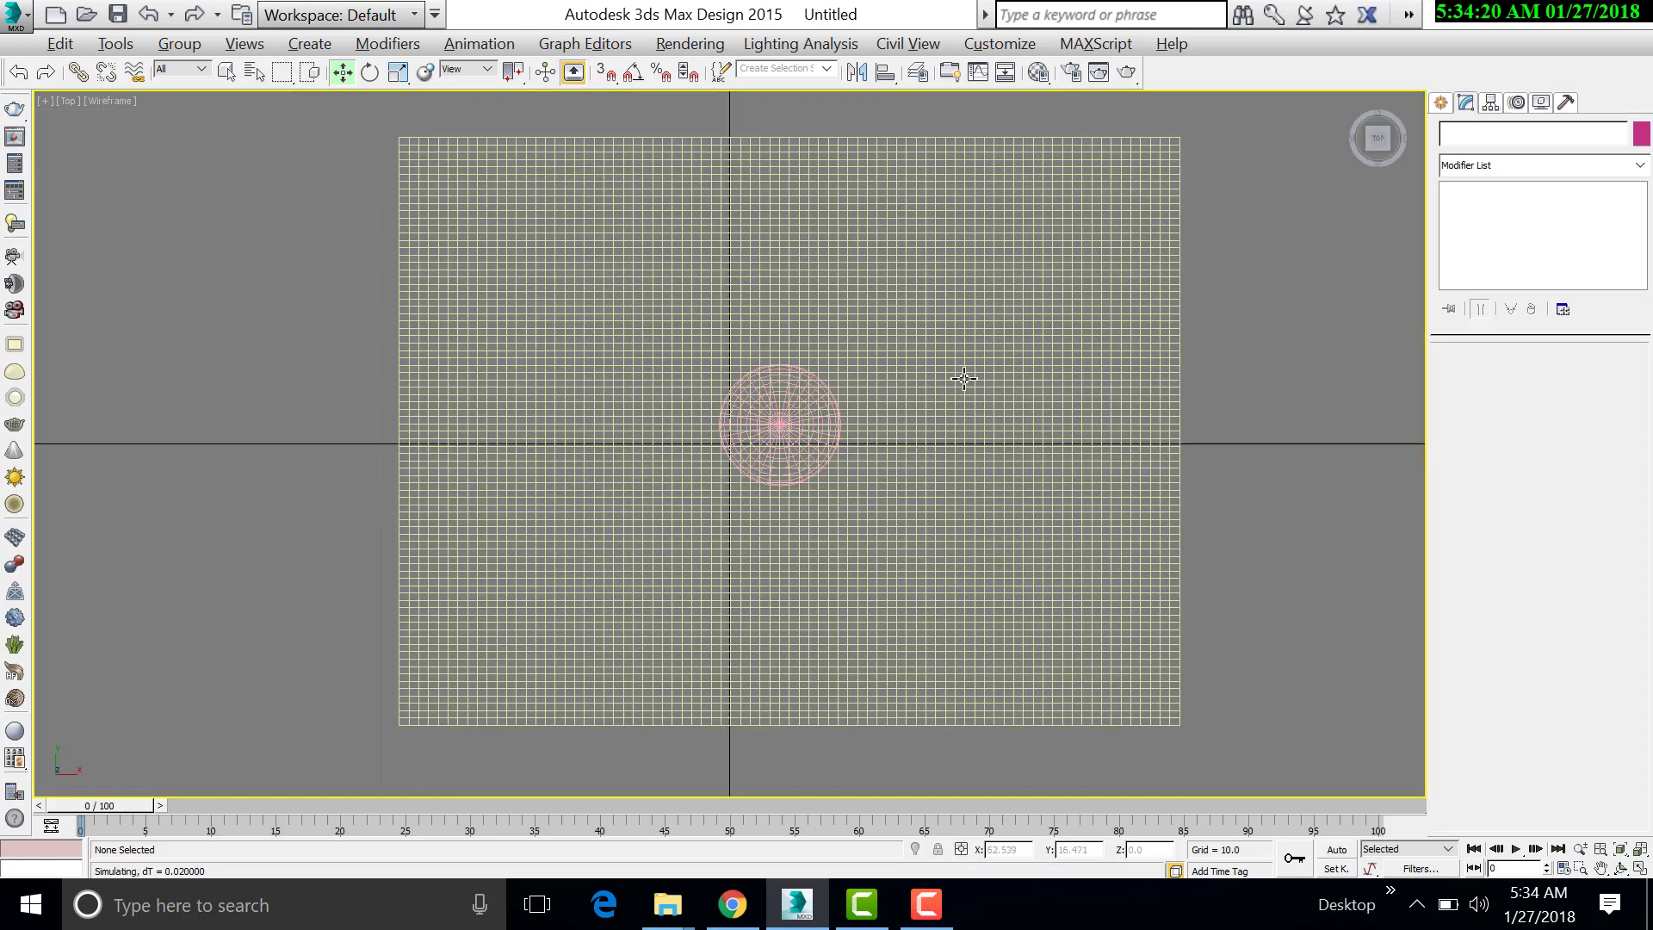
{"action": "left_click", "coordinate": [964, 378]}
{"action": "left_click_drag", "start_coordinate": [788, 381], "coordinate": [788, 376]}
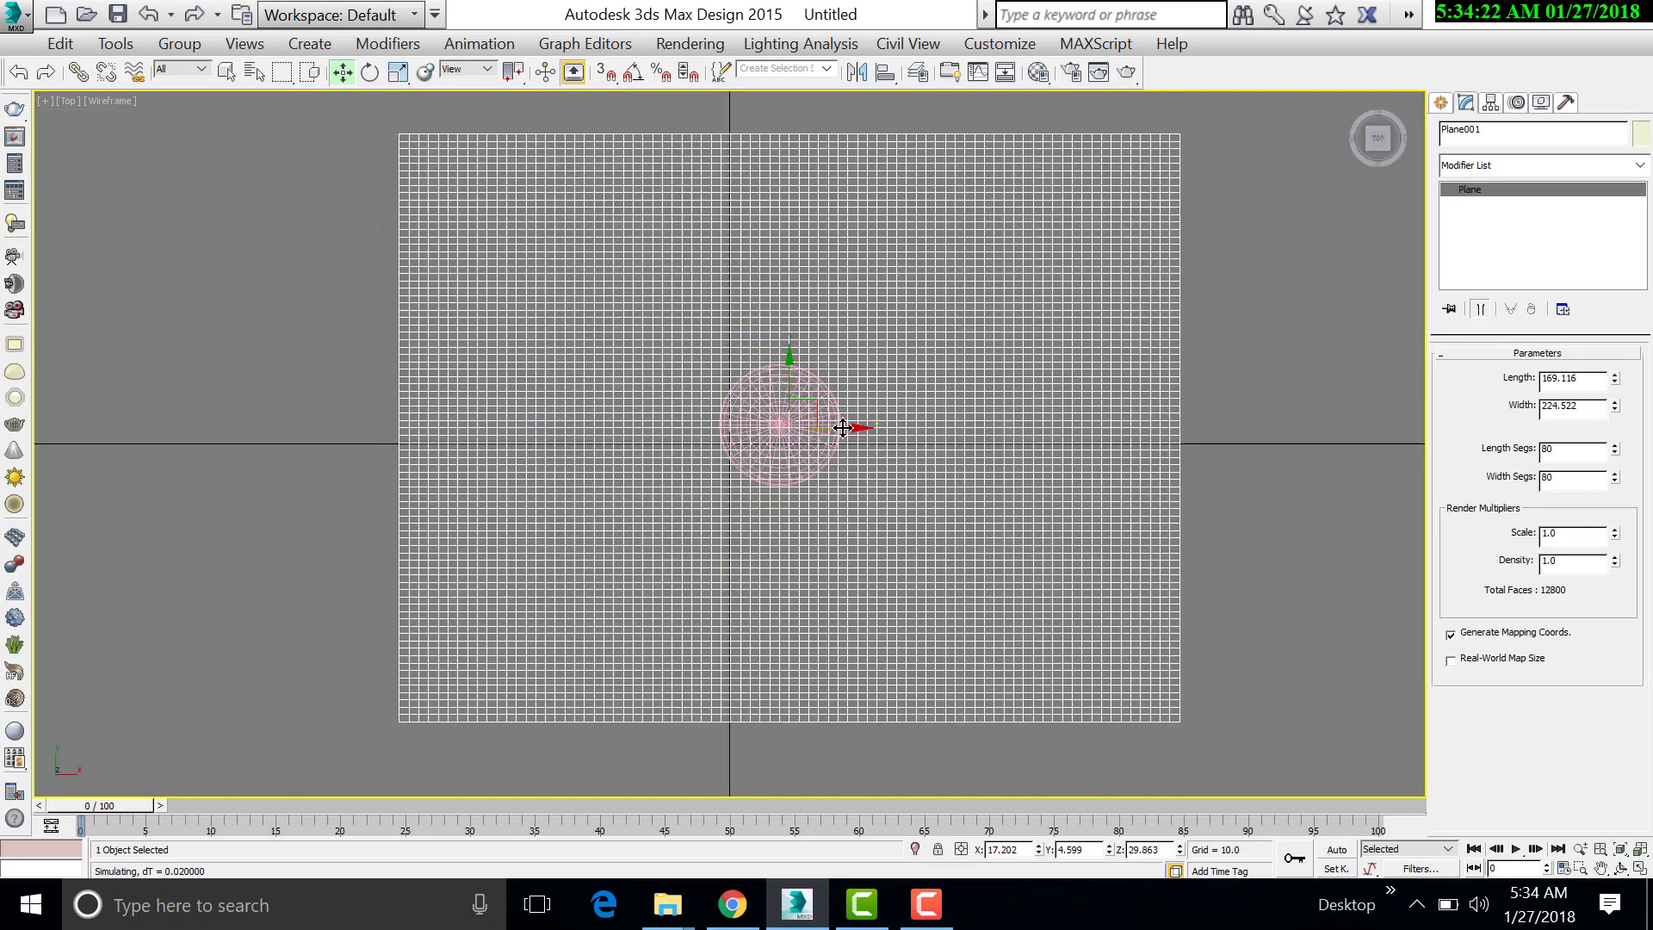
{"action": "left_click", "coordinate": [1209, 353]}
{"action": "key", "text": "alt+w"}
{"action": "left_click", "coordinate": [1299, 762]}
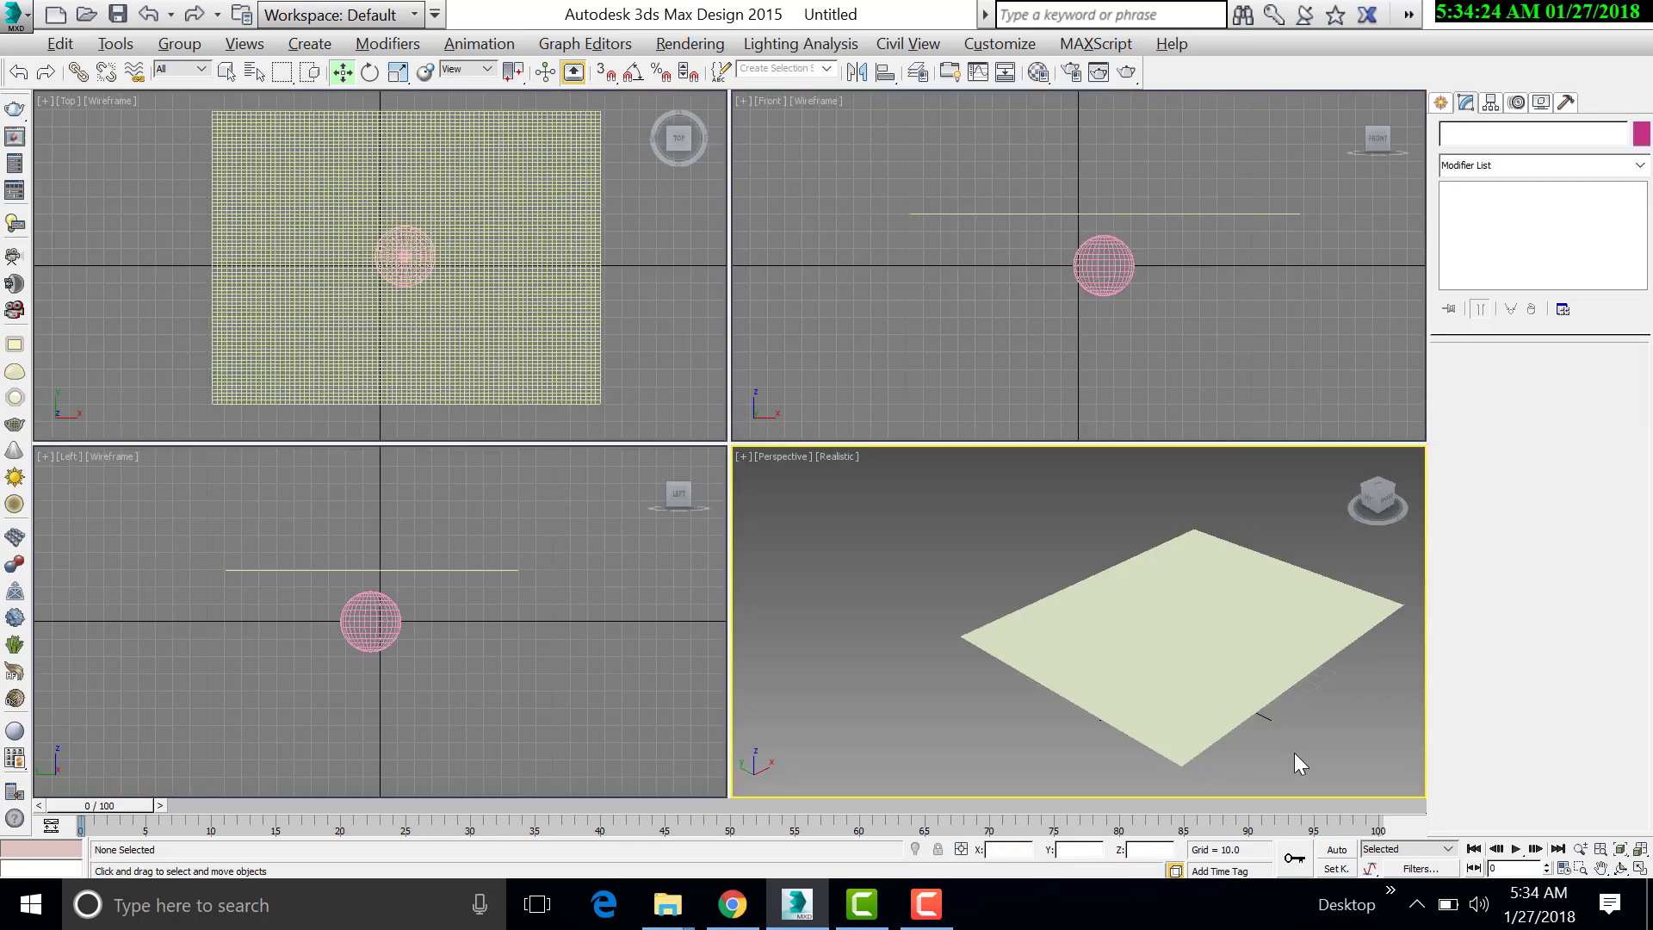
{"action": "key", "text": "alt+w"}
{"action": "left_click", "coordinate": [1067, 528]}
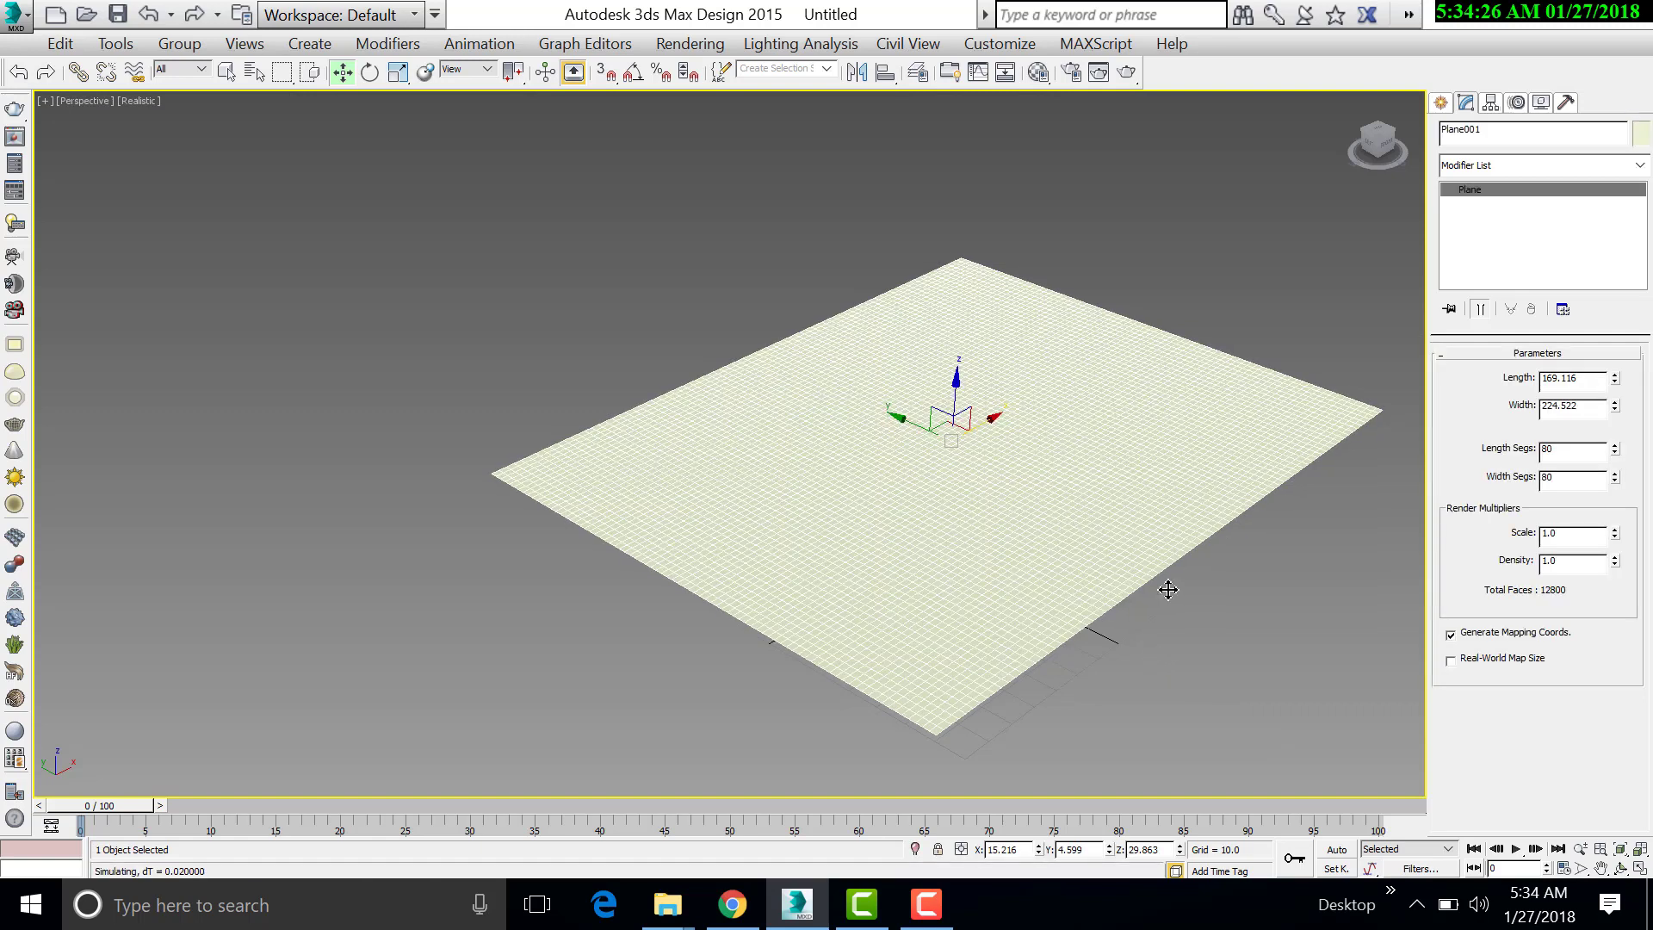
- Add the Cloth modifier to Plane001 from the Modifier List
{"action": "left_click", "coordinate": [1573, 166]}
{"action": "scroll", "coordinate": [1573, 168], "scroll_direction": "down", "scroll_amount": 2}
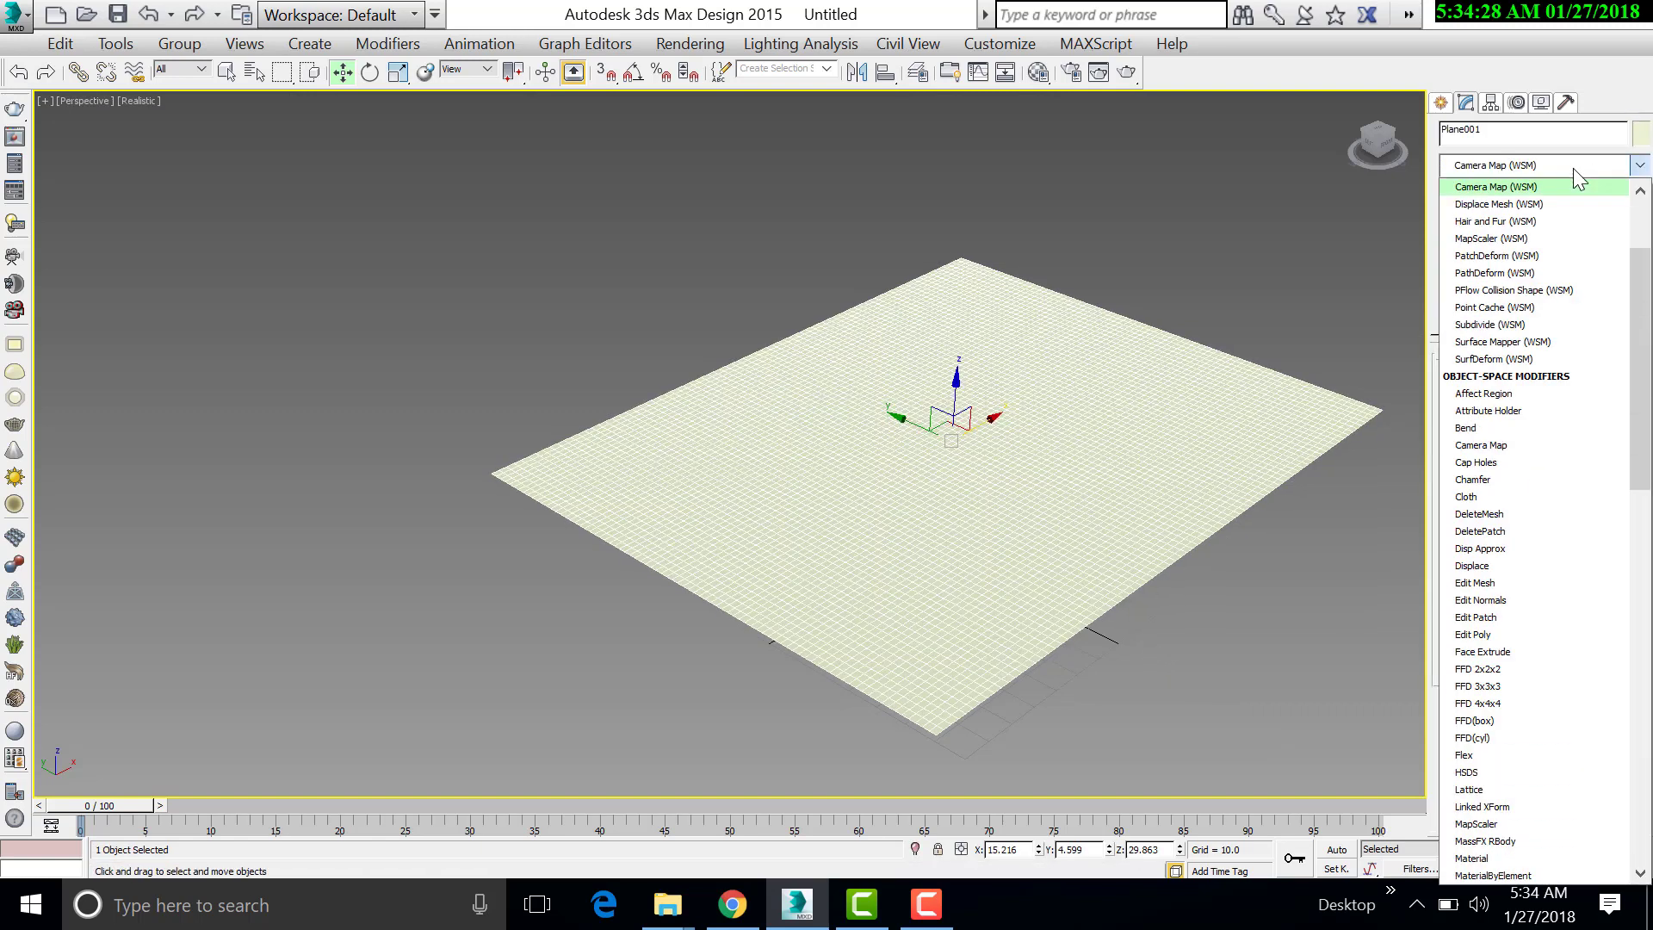
{"action": "scroll", "coordinate": [1573, 168], "scroll_direction": "down", "scroll_amount": 5}
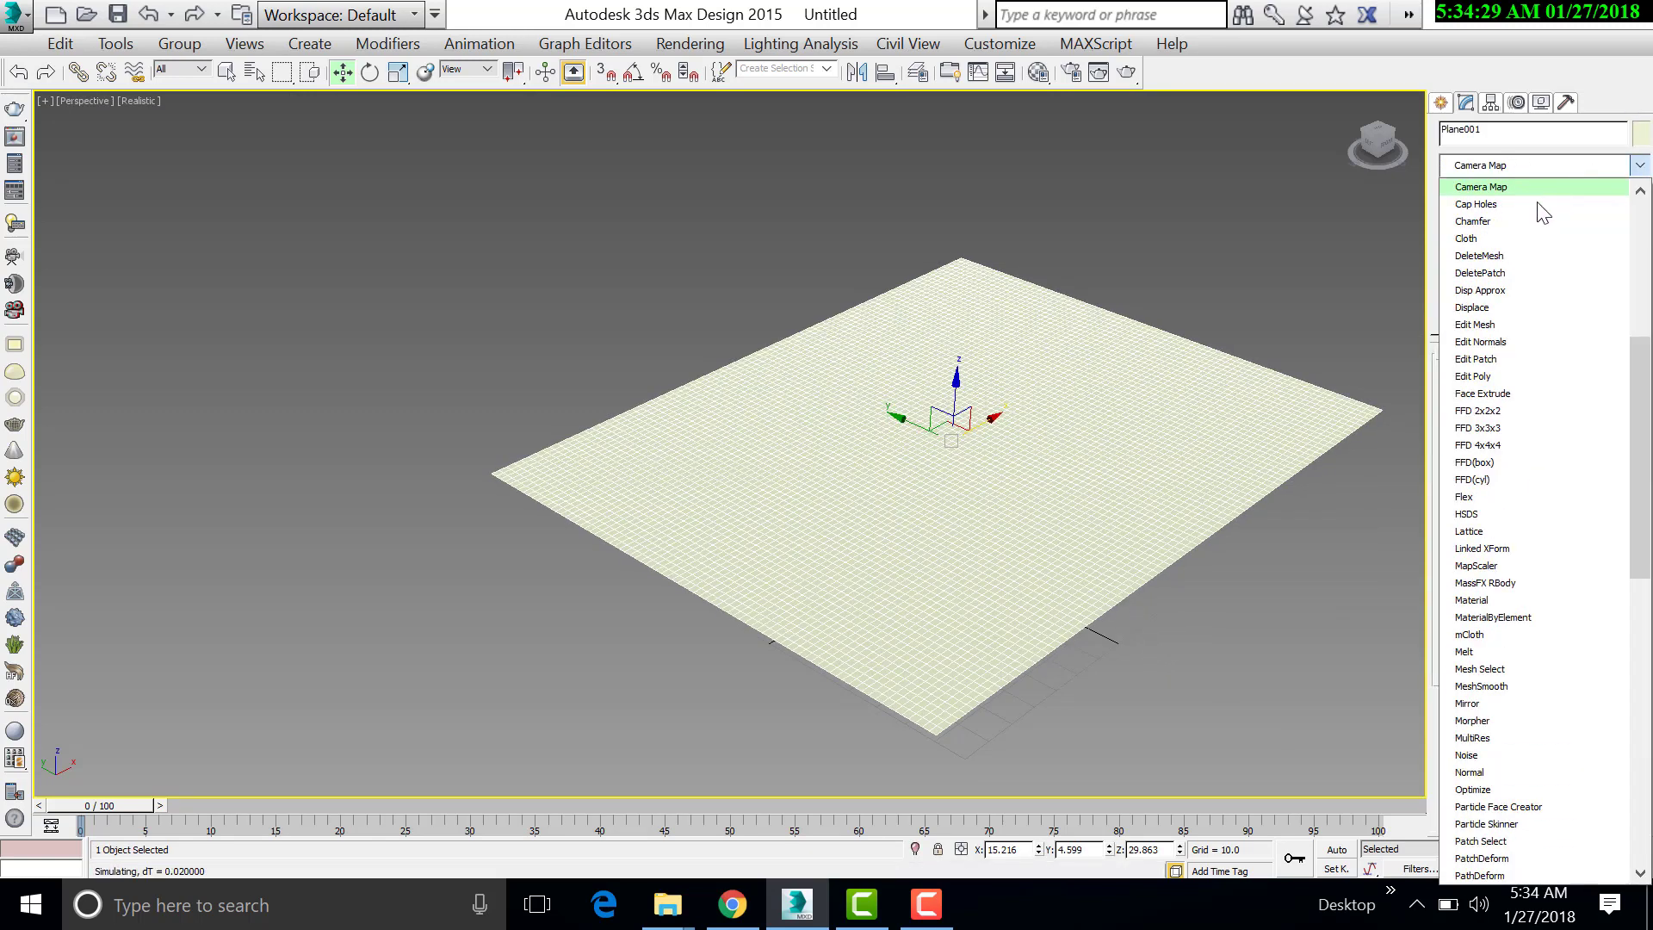
{"action": "left_click", "coordinate": [1476, 238]}
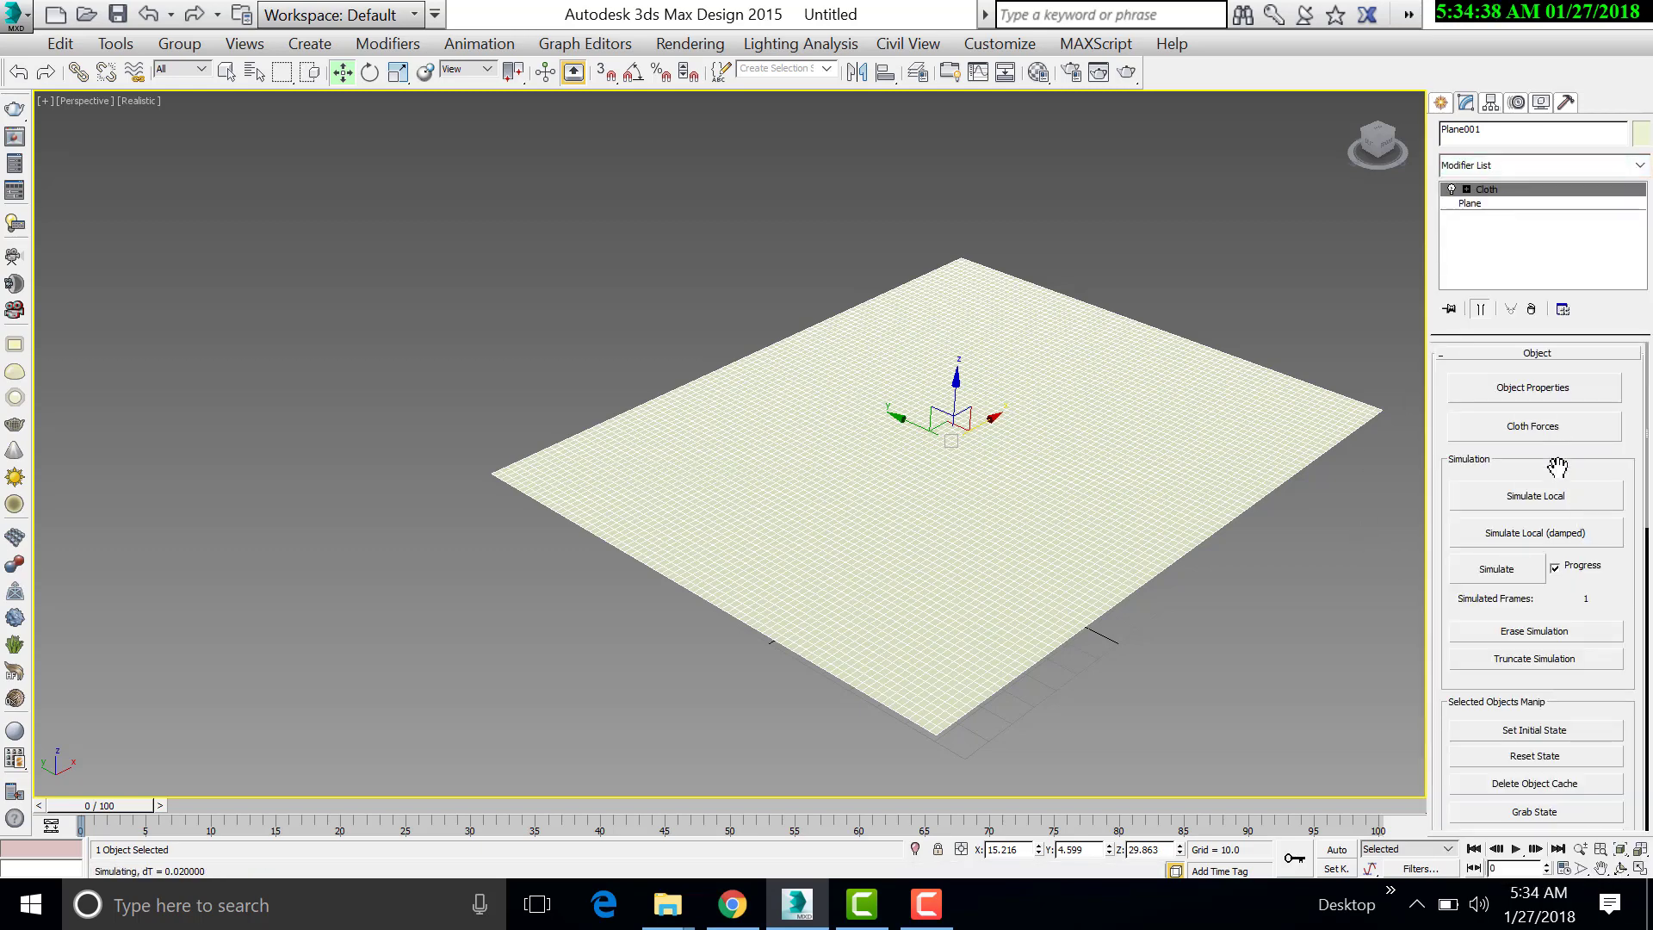
- Add Sphere001 to the cloth Object Properties as a Collision Object
{"action": "left_click", "coordinate": [1558, 389]}
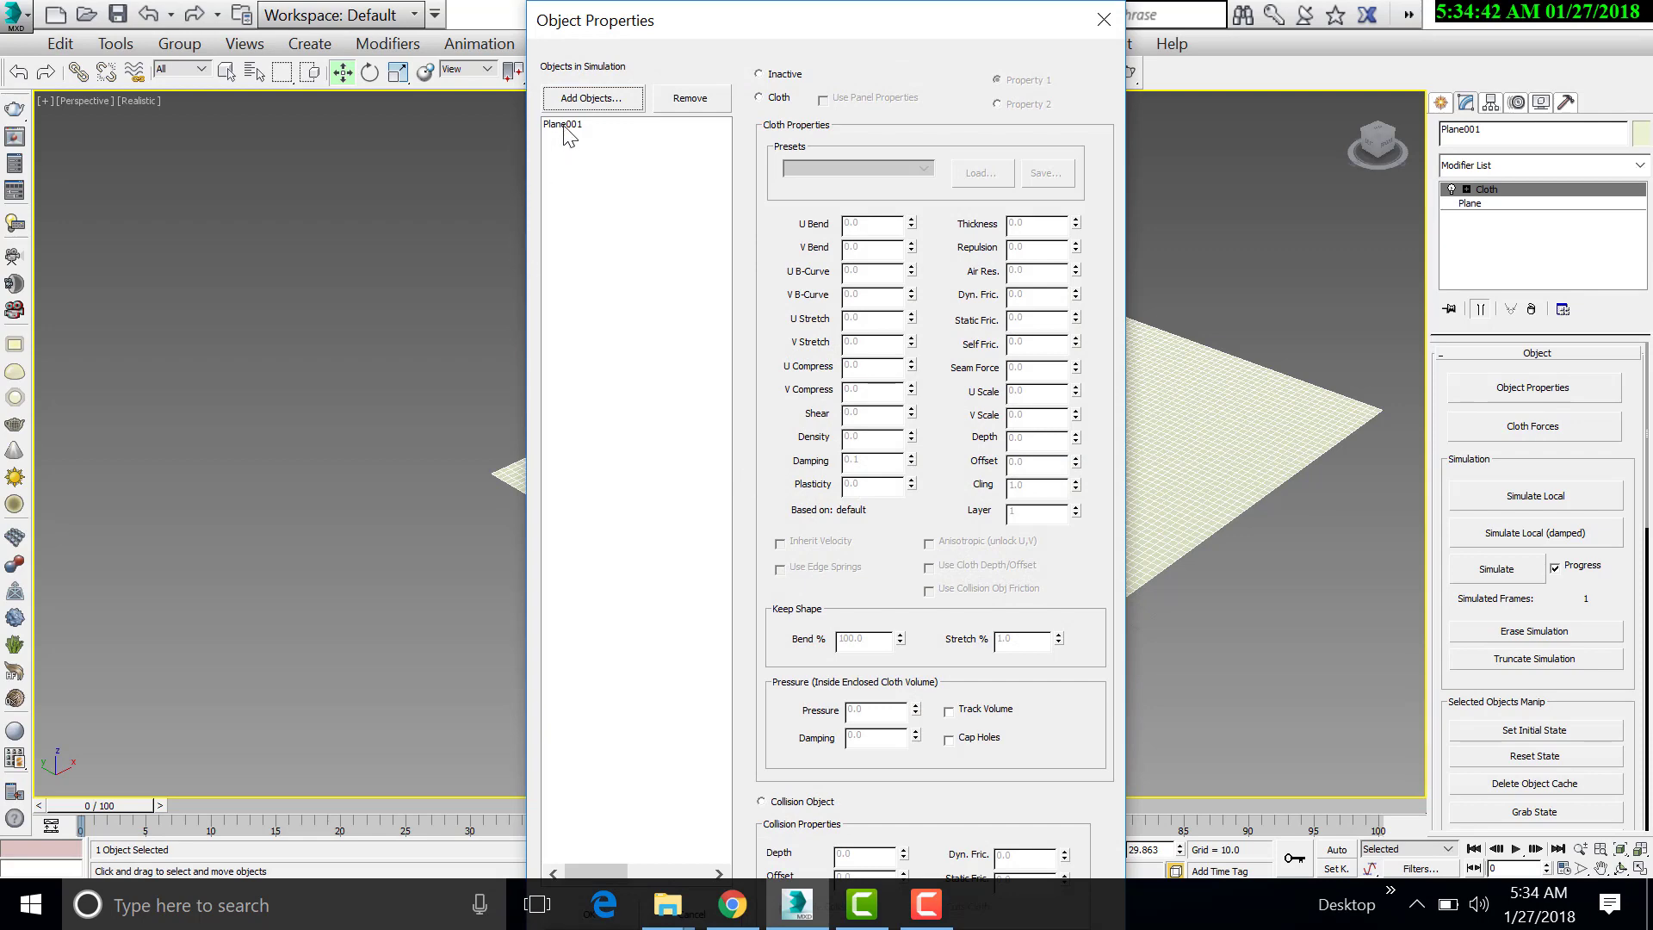
{"action": "left_click", "coordinate": [594, 97]}
{"action": "left_click", "coordinate": [75, 153]}
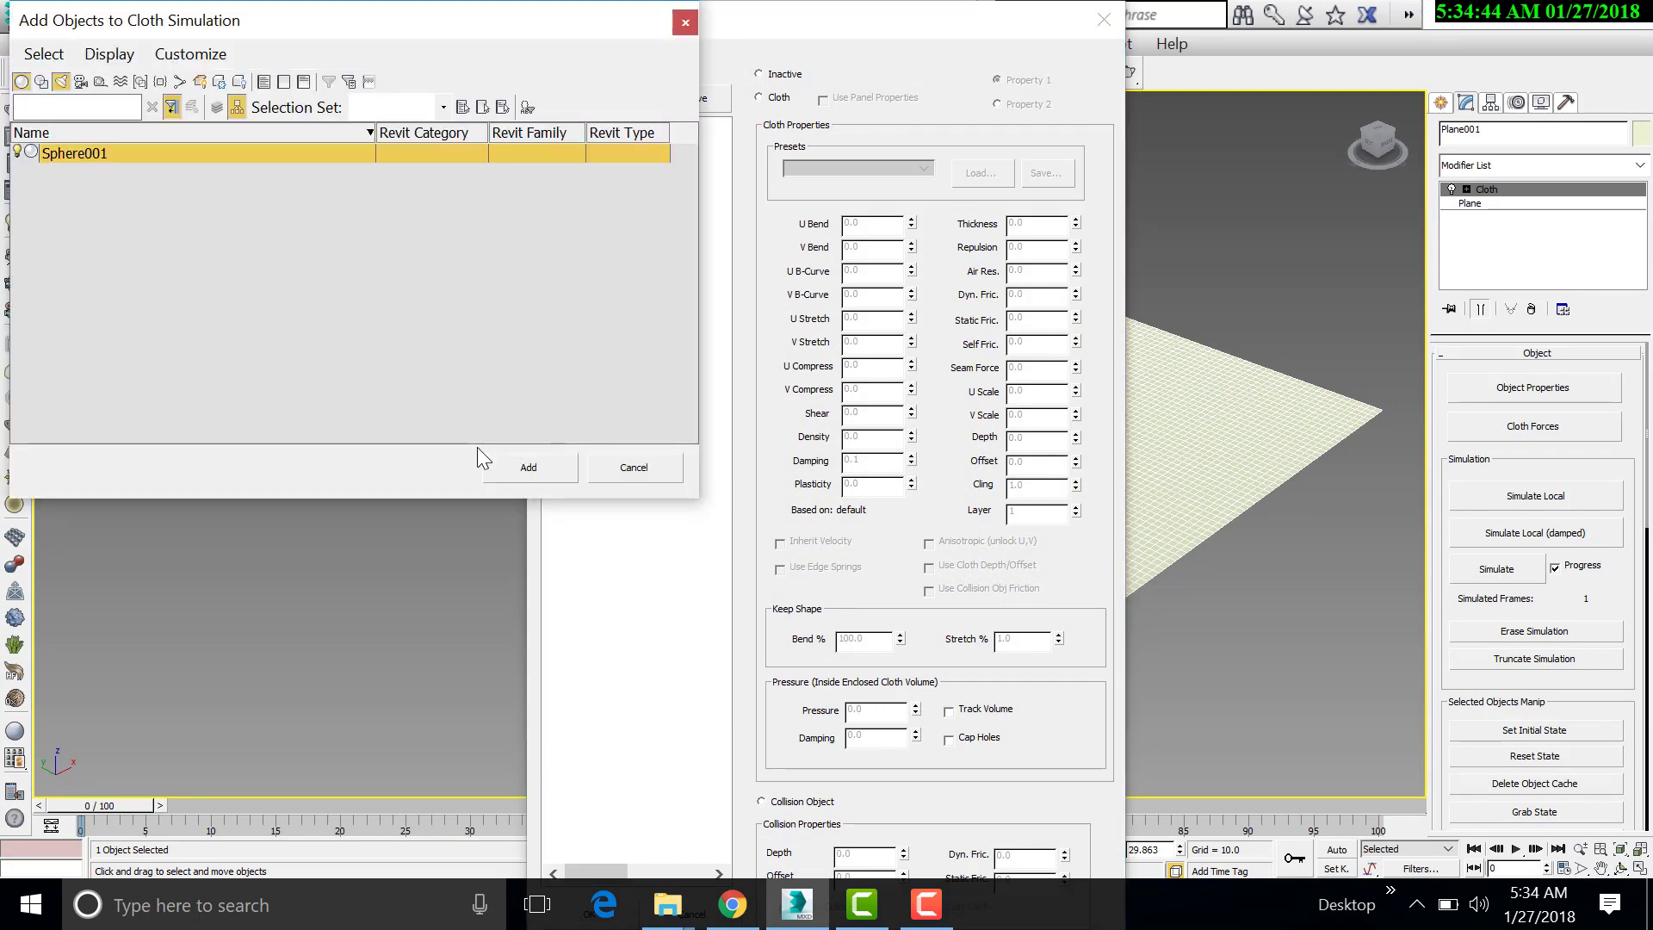
{"action": "left_click", "coordinate": [529, 467]}
{"action": "left_click", "coordinate": [565, 124]}
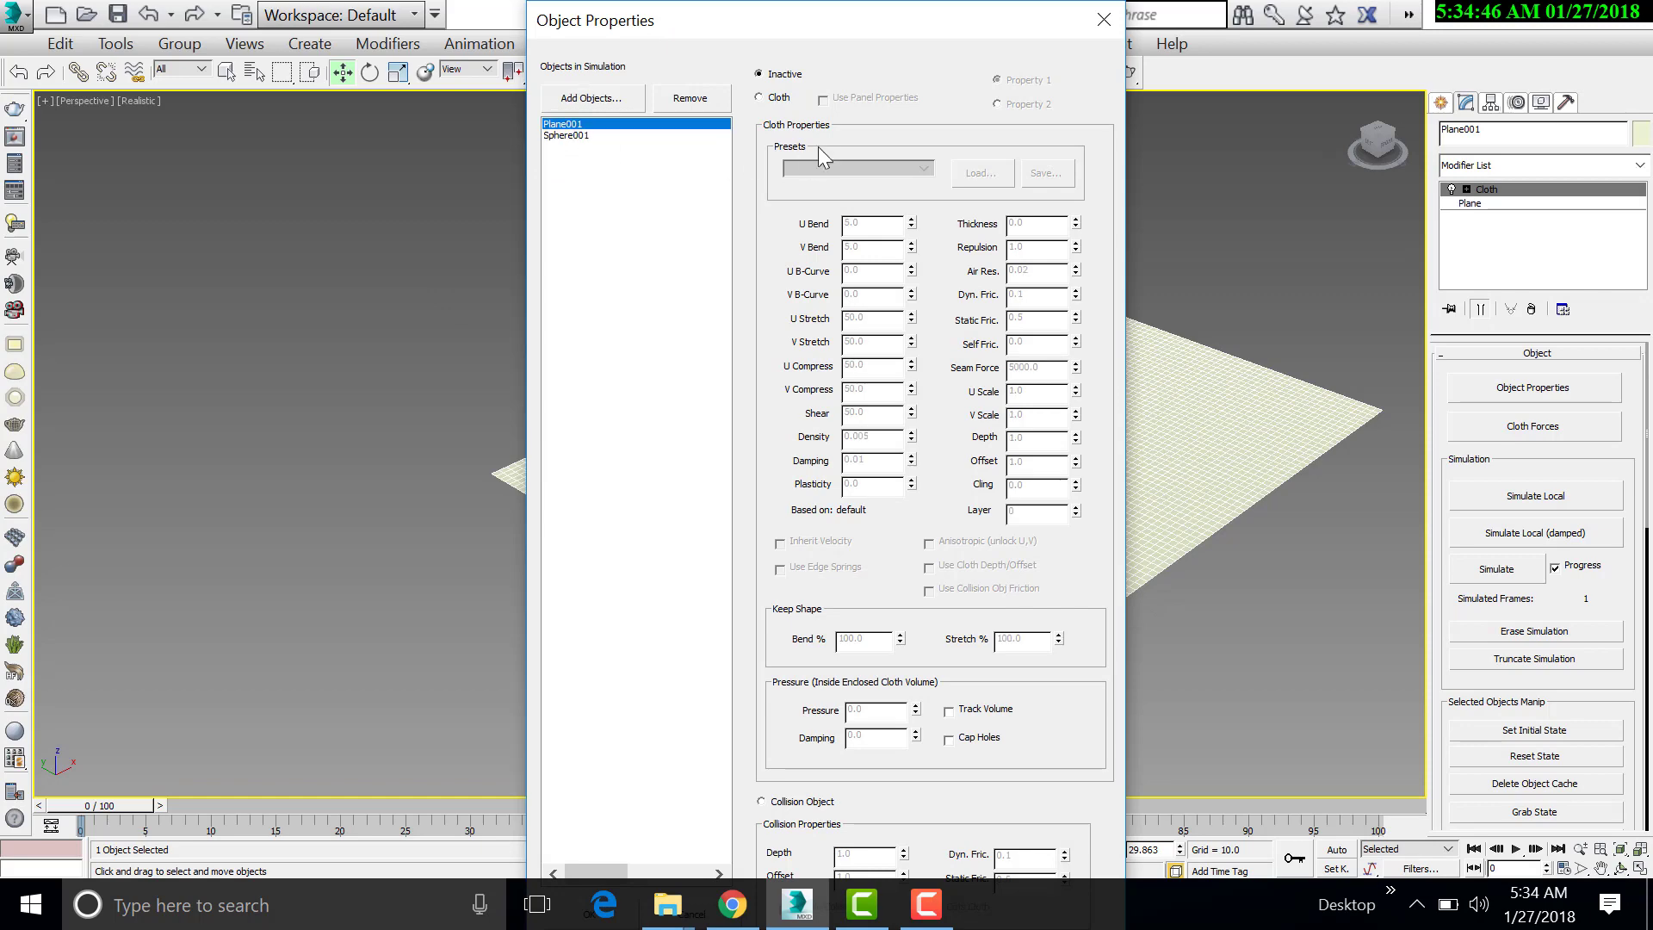
{"action": "left_click", "coordinate": [566, 135]}
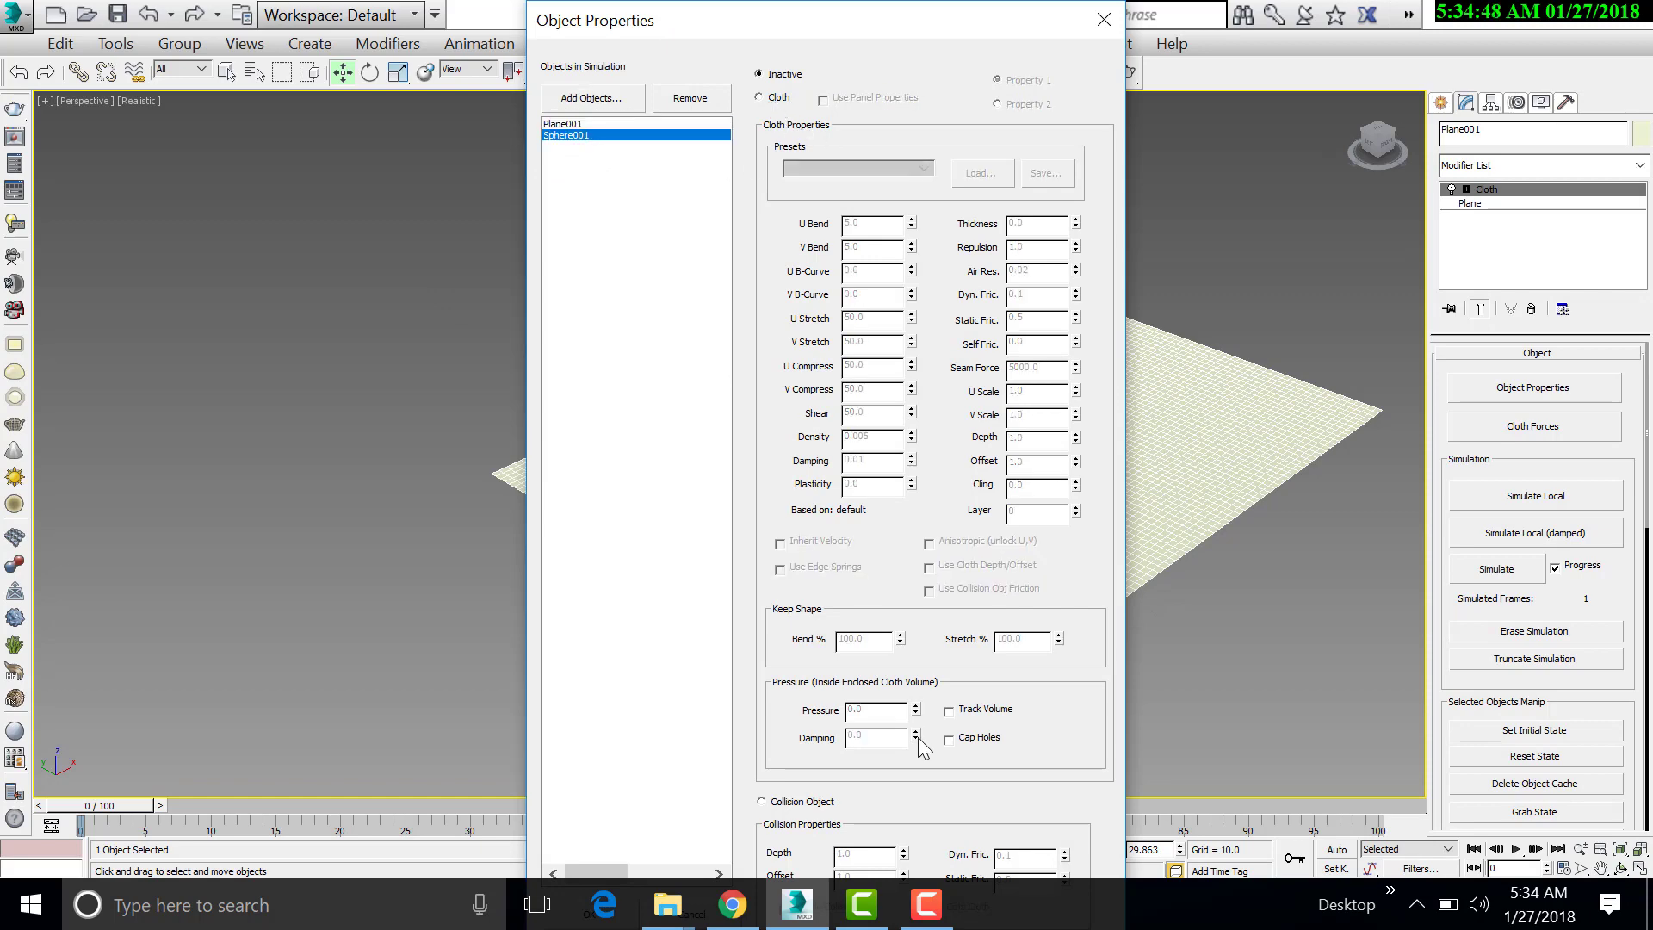
{"action": "left_click", "coordinate": [793, 806]}
{"action": "key", "text": "Return"}
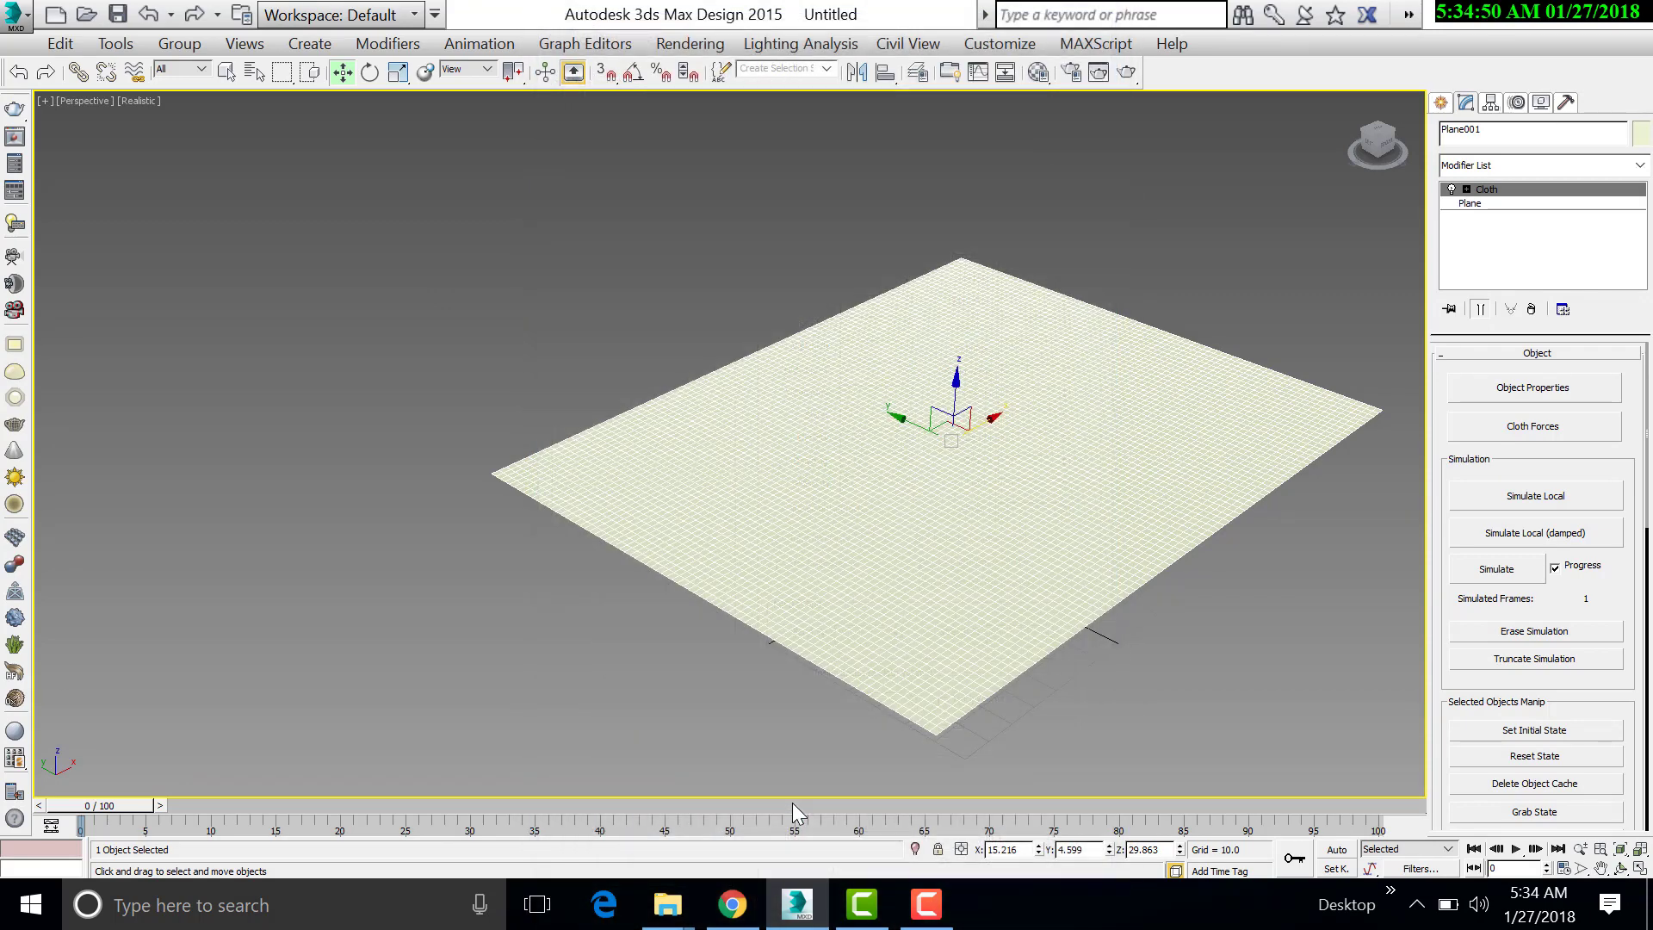
- Run Simulate Local until the plane drapes over the sphere, then raise the cloth toward Z 55.881
{"action": "left_click", "coordinate": [1474, 497]}
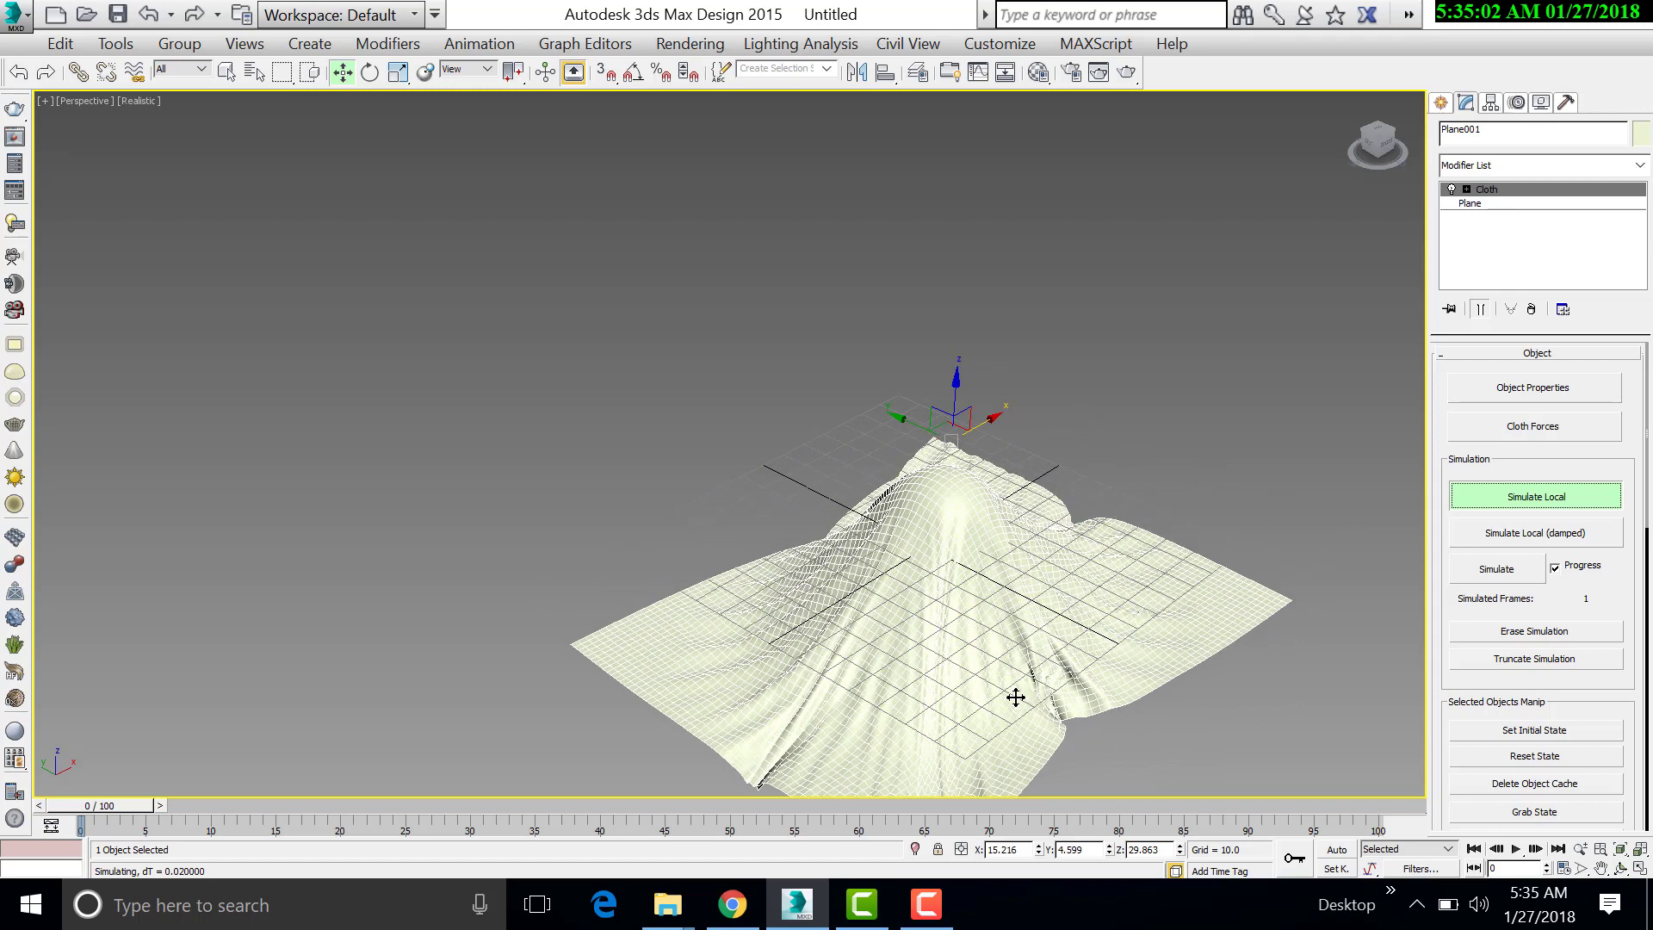
{"action": "scroll", "coordinate": [1072, 676], "scroll_direction": "down", "scroll_amount": 3}
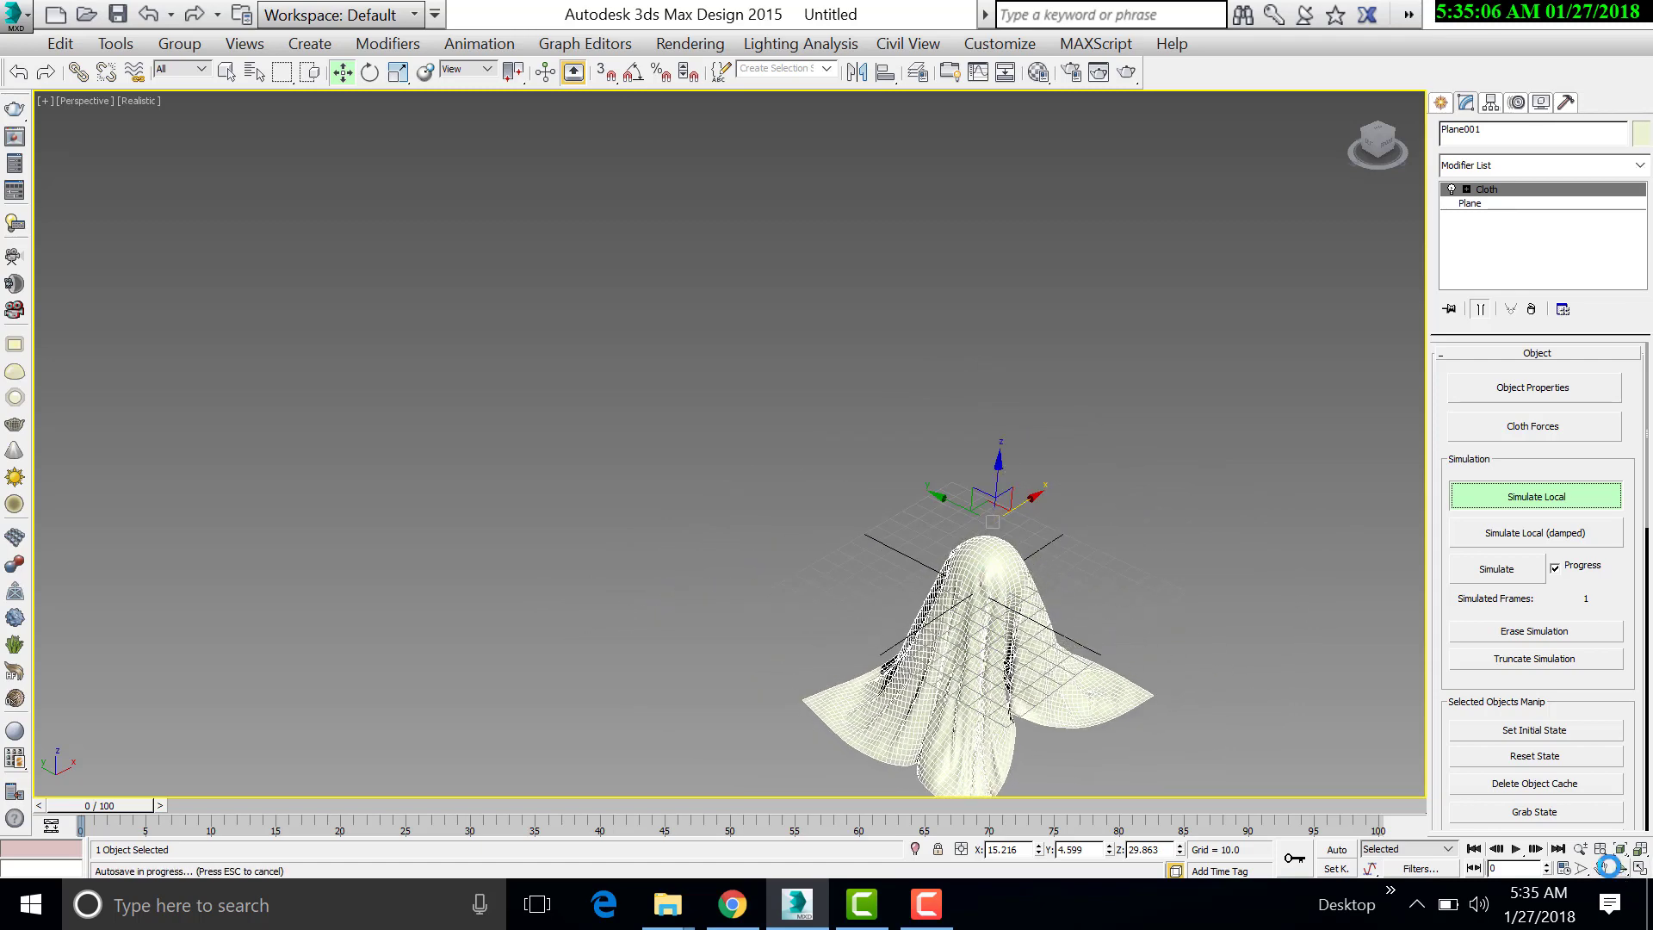
{"action": "left_click", "coordinate": [1600, 868]}
{"action": "left_click_drag", "start_coordinate": [924, 608], "coordinate": [839, 408]}
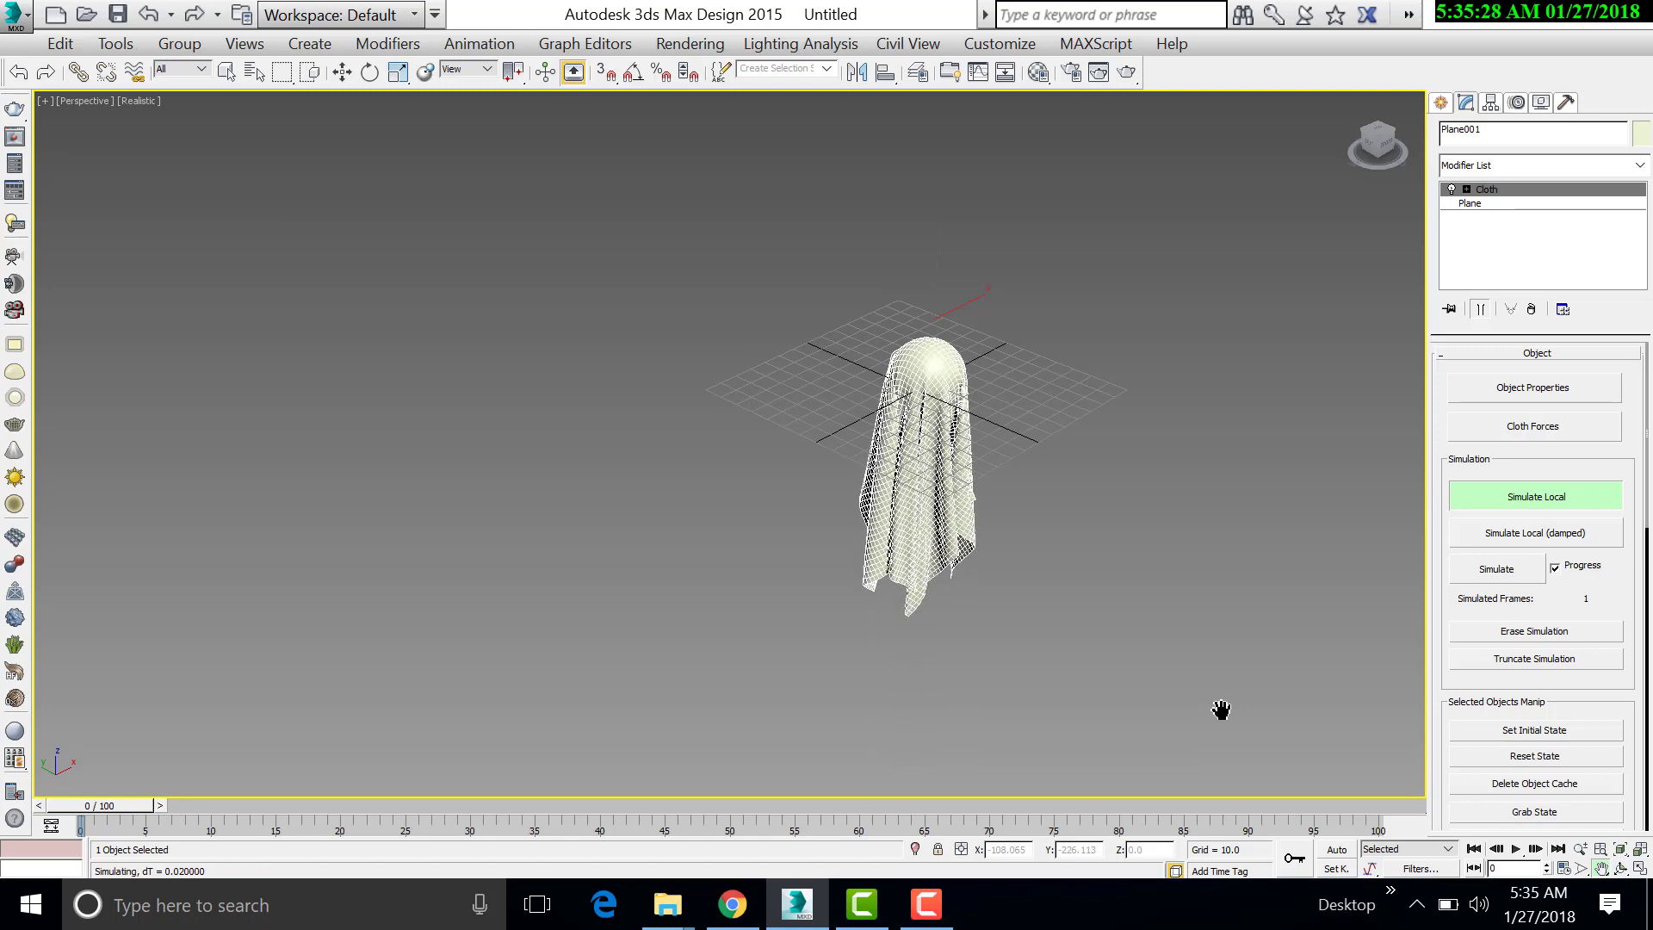
{"action": "left_click", "coordinate": [1579, 498]}
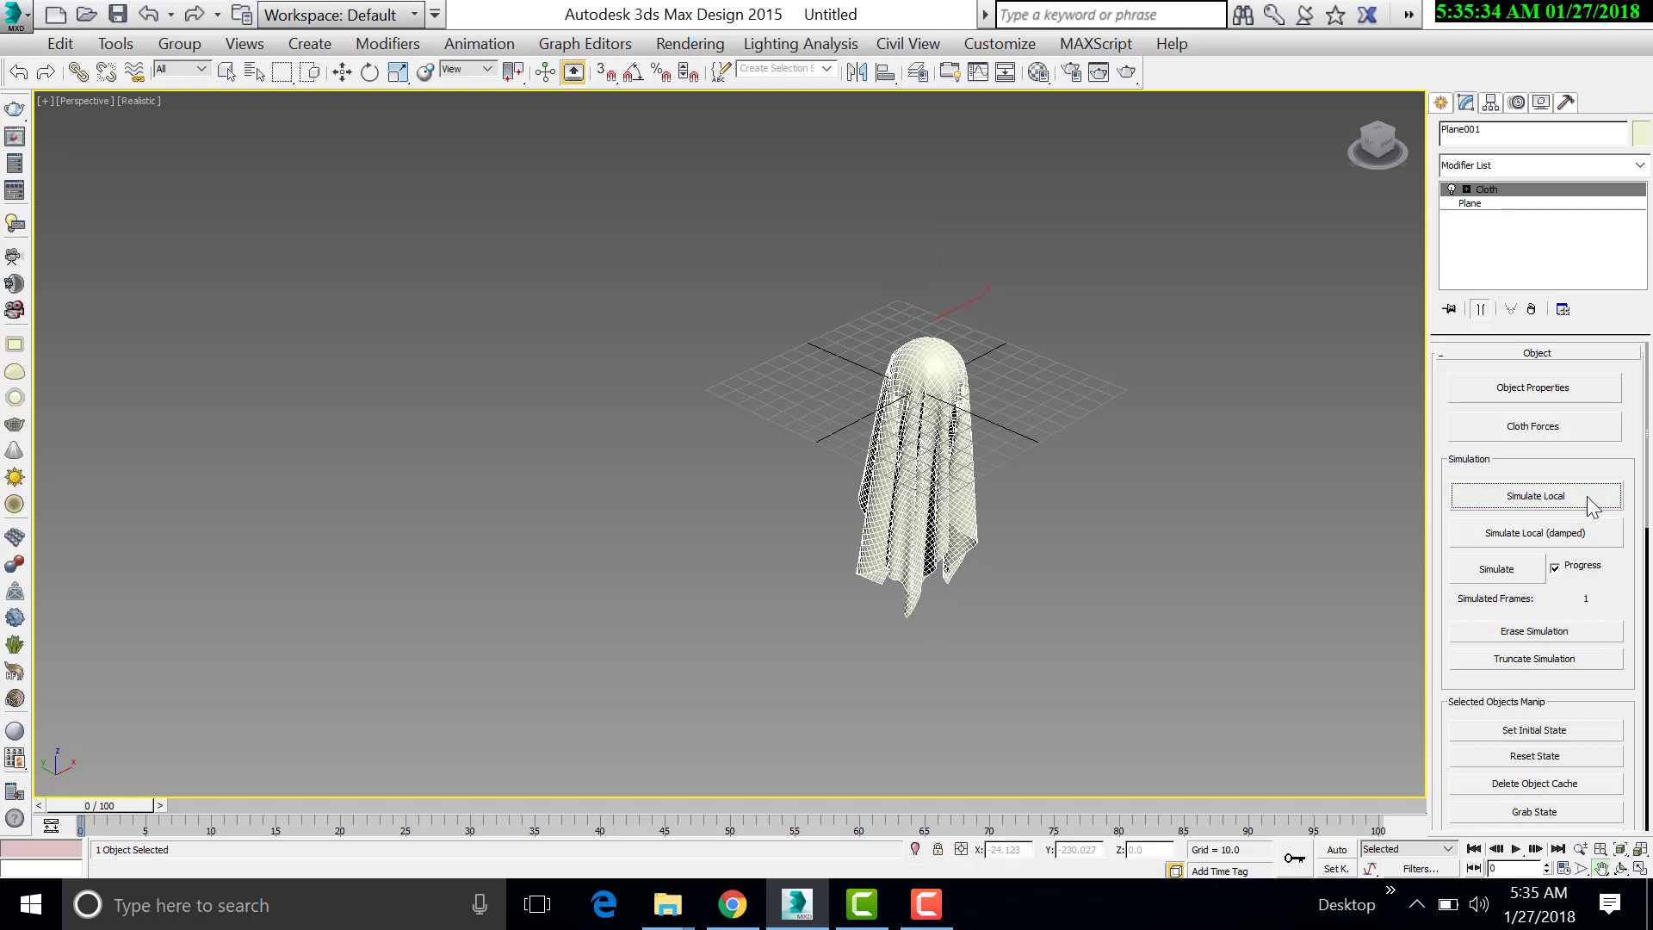
{"action": "key", "text": "w"}
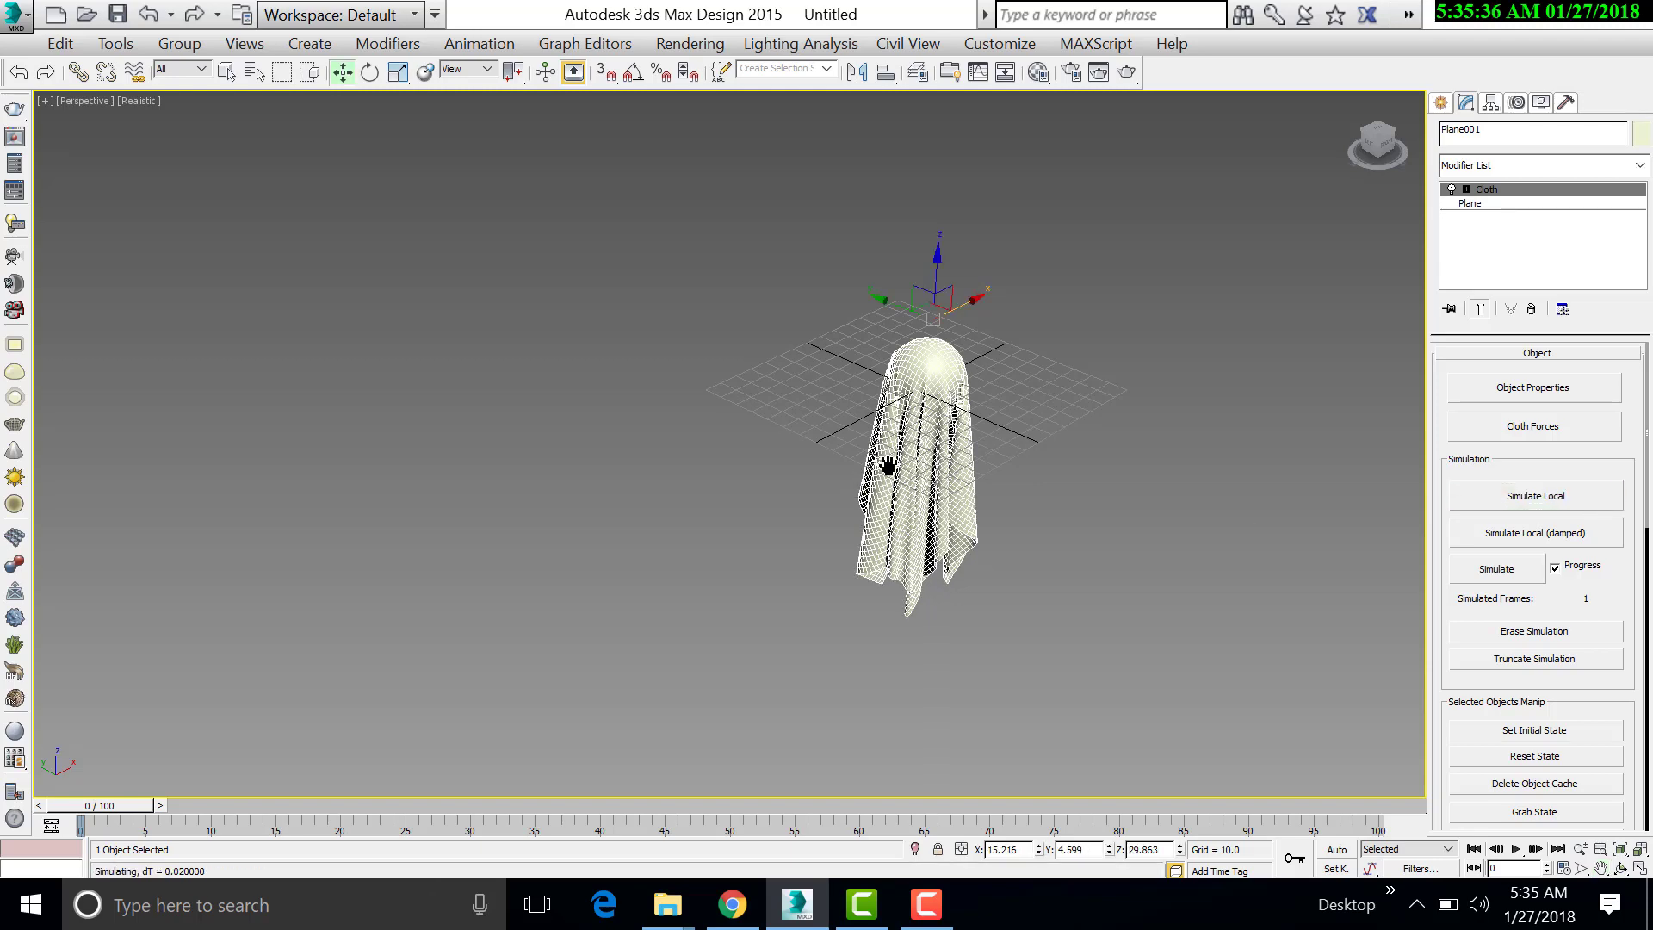
{"action": "mouse_move", "coordinate": [926, 286]}
{"action": "left_mouse_down"}
{"action": "mouse_move", "coordinate": [945, 105]}
{"action": "mouse_move", "coordinate": [945, 174]}
{"action": "mouse_move", "coordinate": [985, 185]}
{"action": "left_mouse_up"}
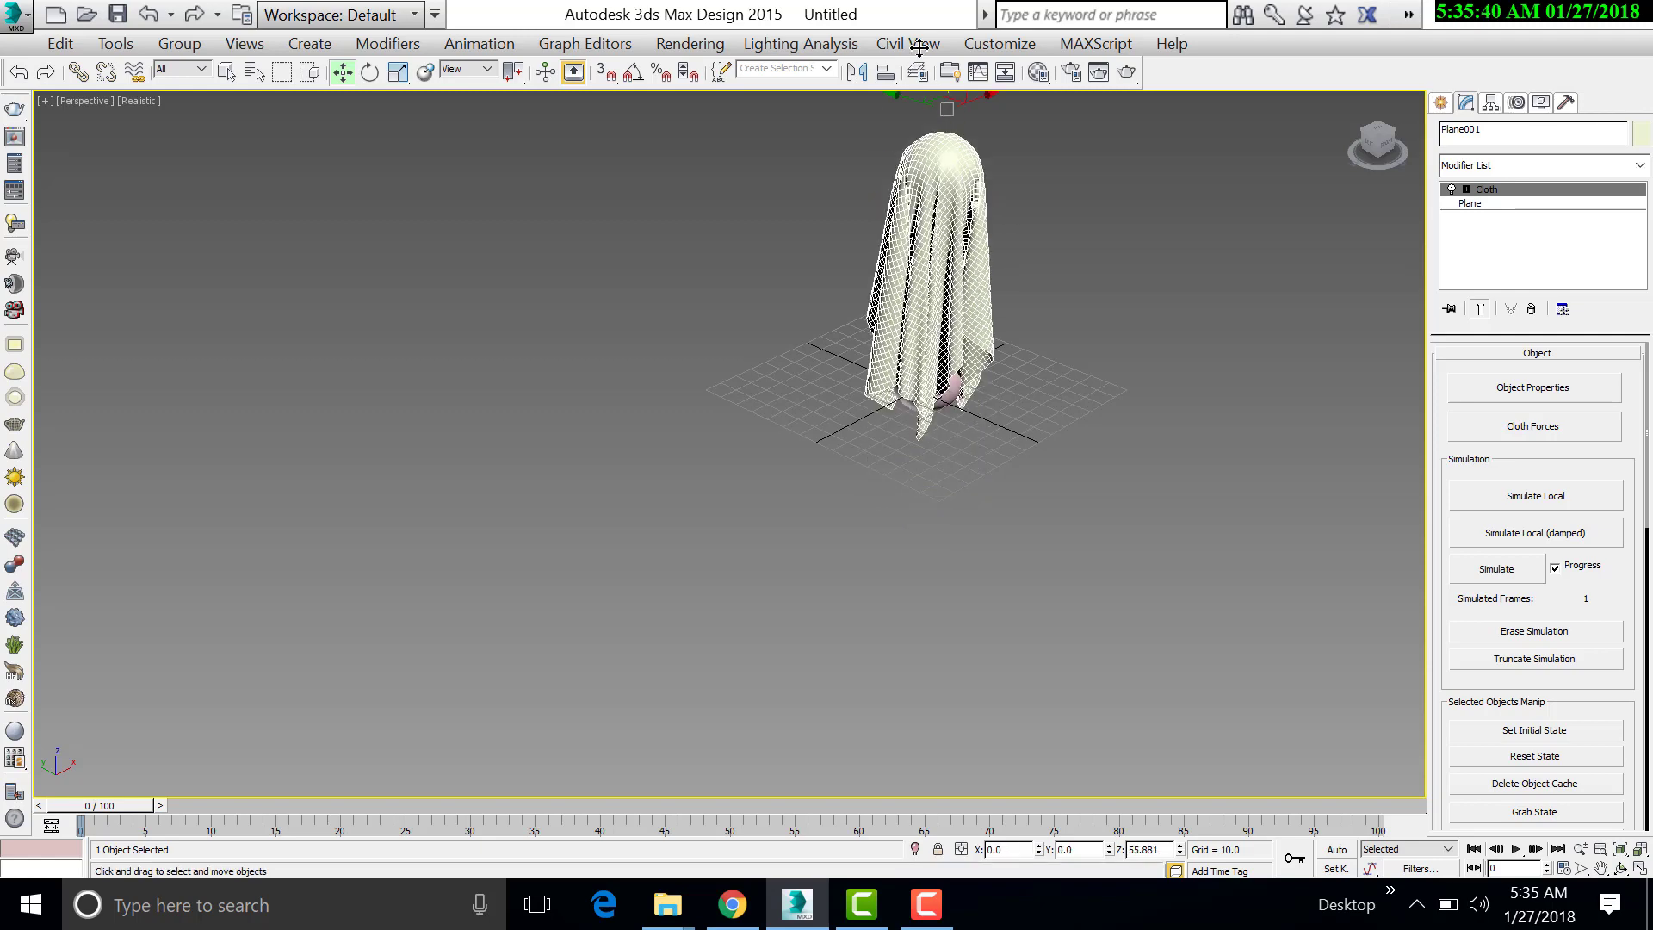
- Hide Sphere001 and move the draped cloth upward
{"action": "left_click", "coordinate": [947, 370]}
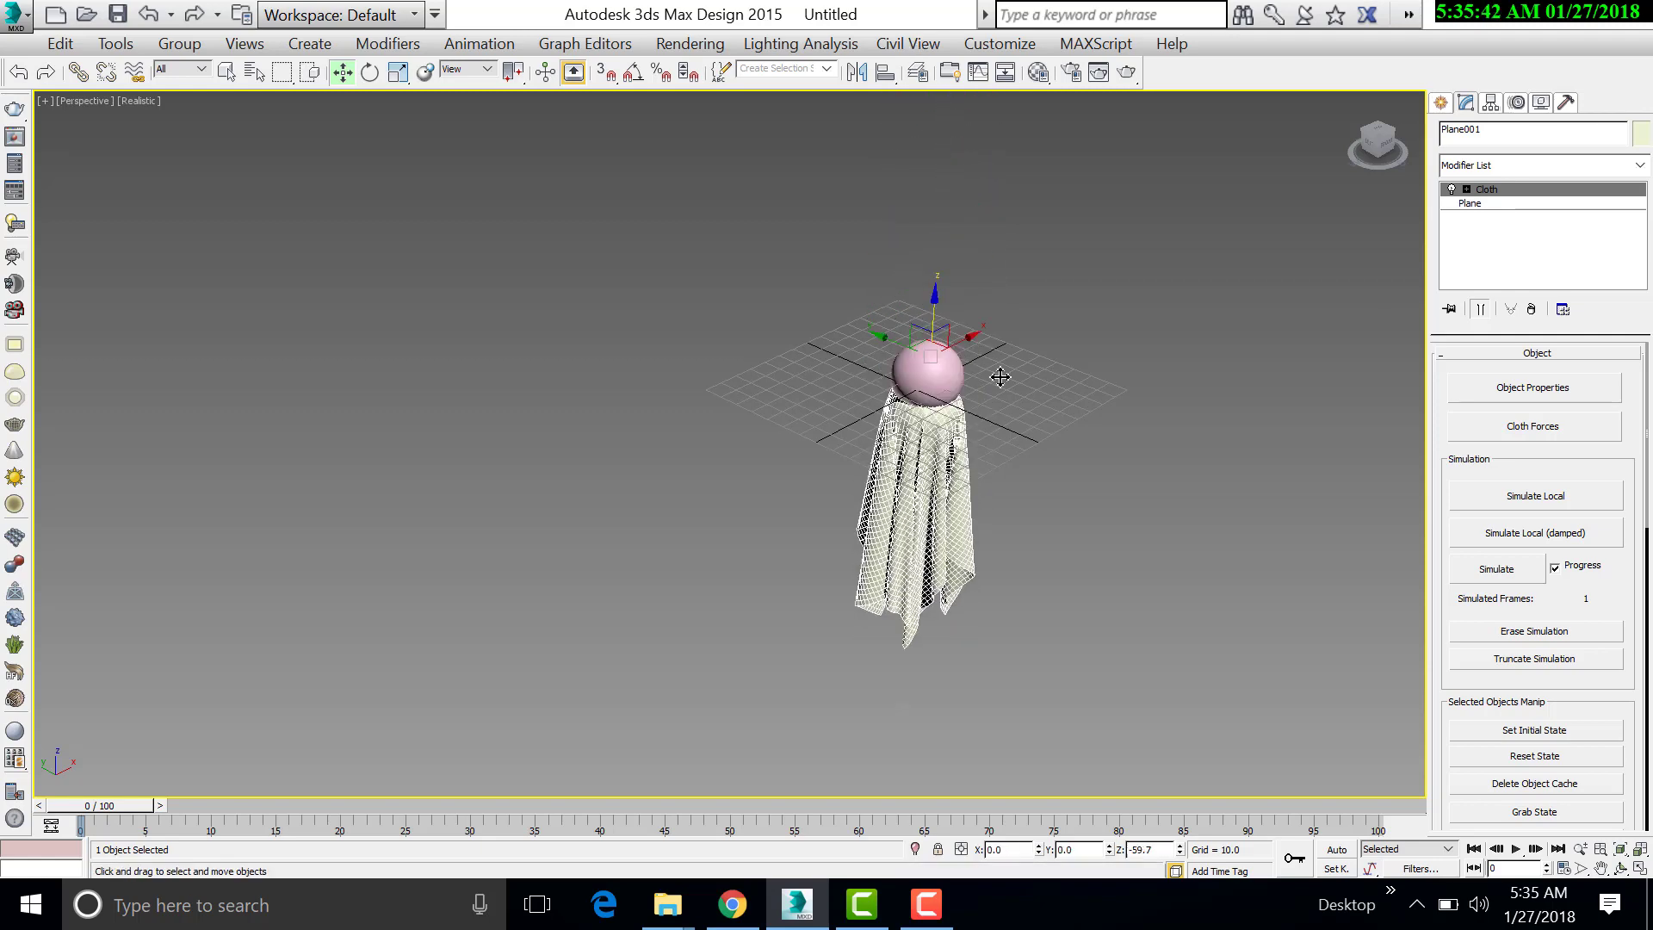
{"action": "right_click", "coordinate": [992, 375]}
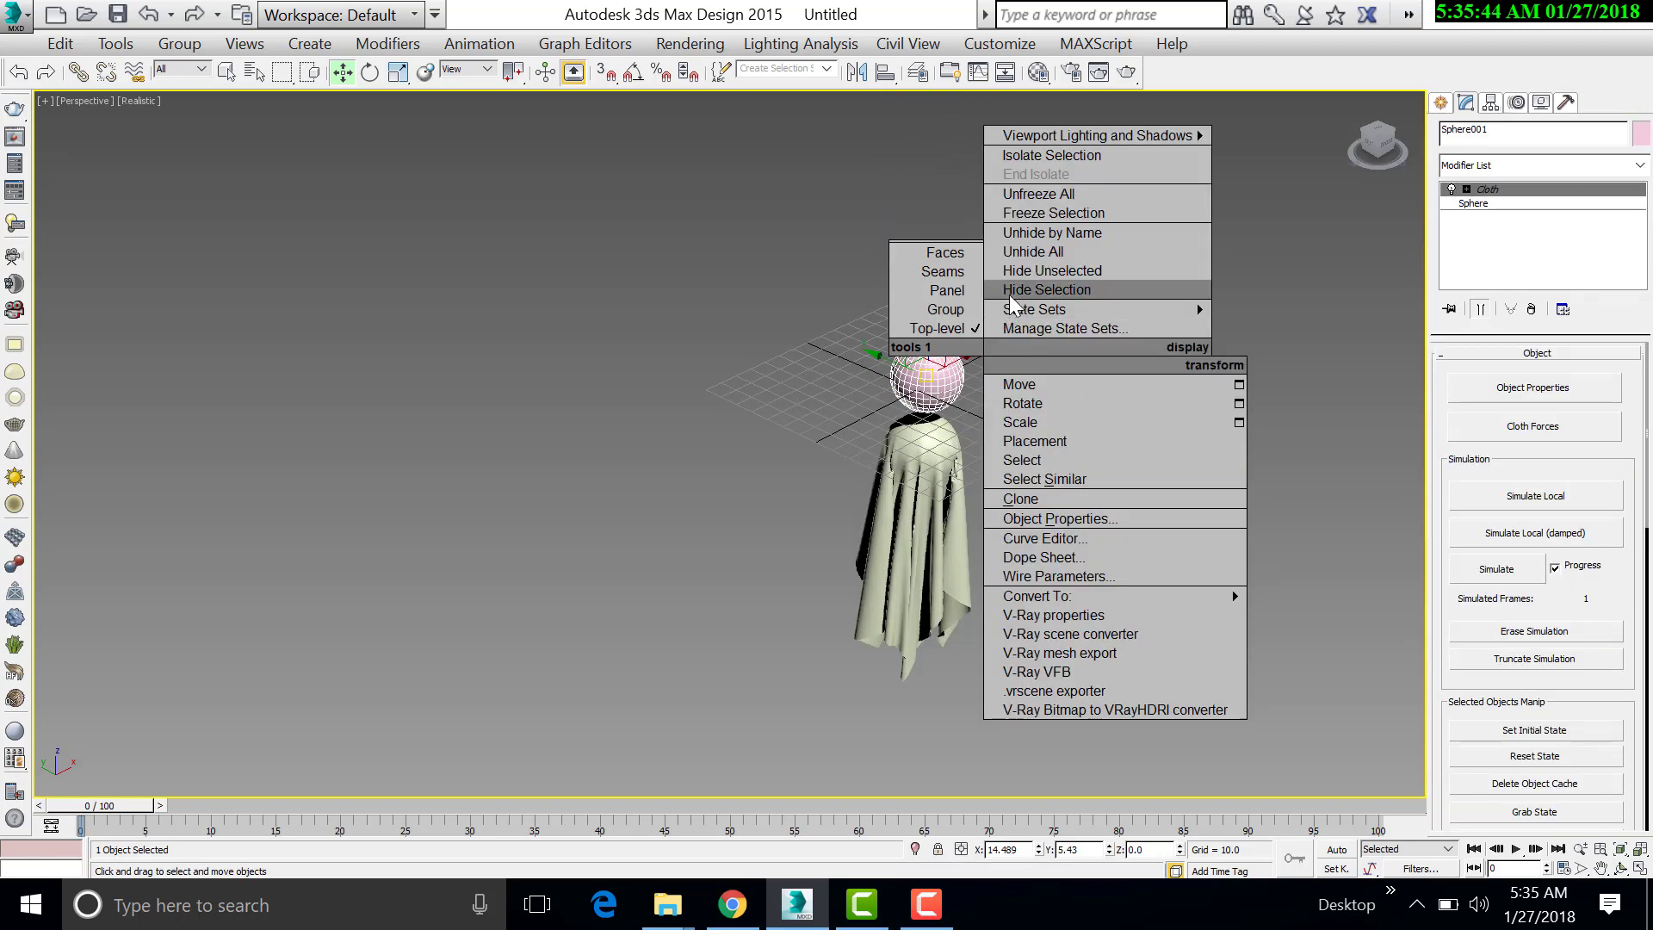
{"action": "left_click", "coordinate": [1009, 294]}
{"action": "left_click_drag", "start_coordinate": [926, 362], "coordinate": [930, 255]}
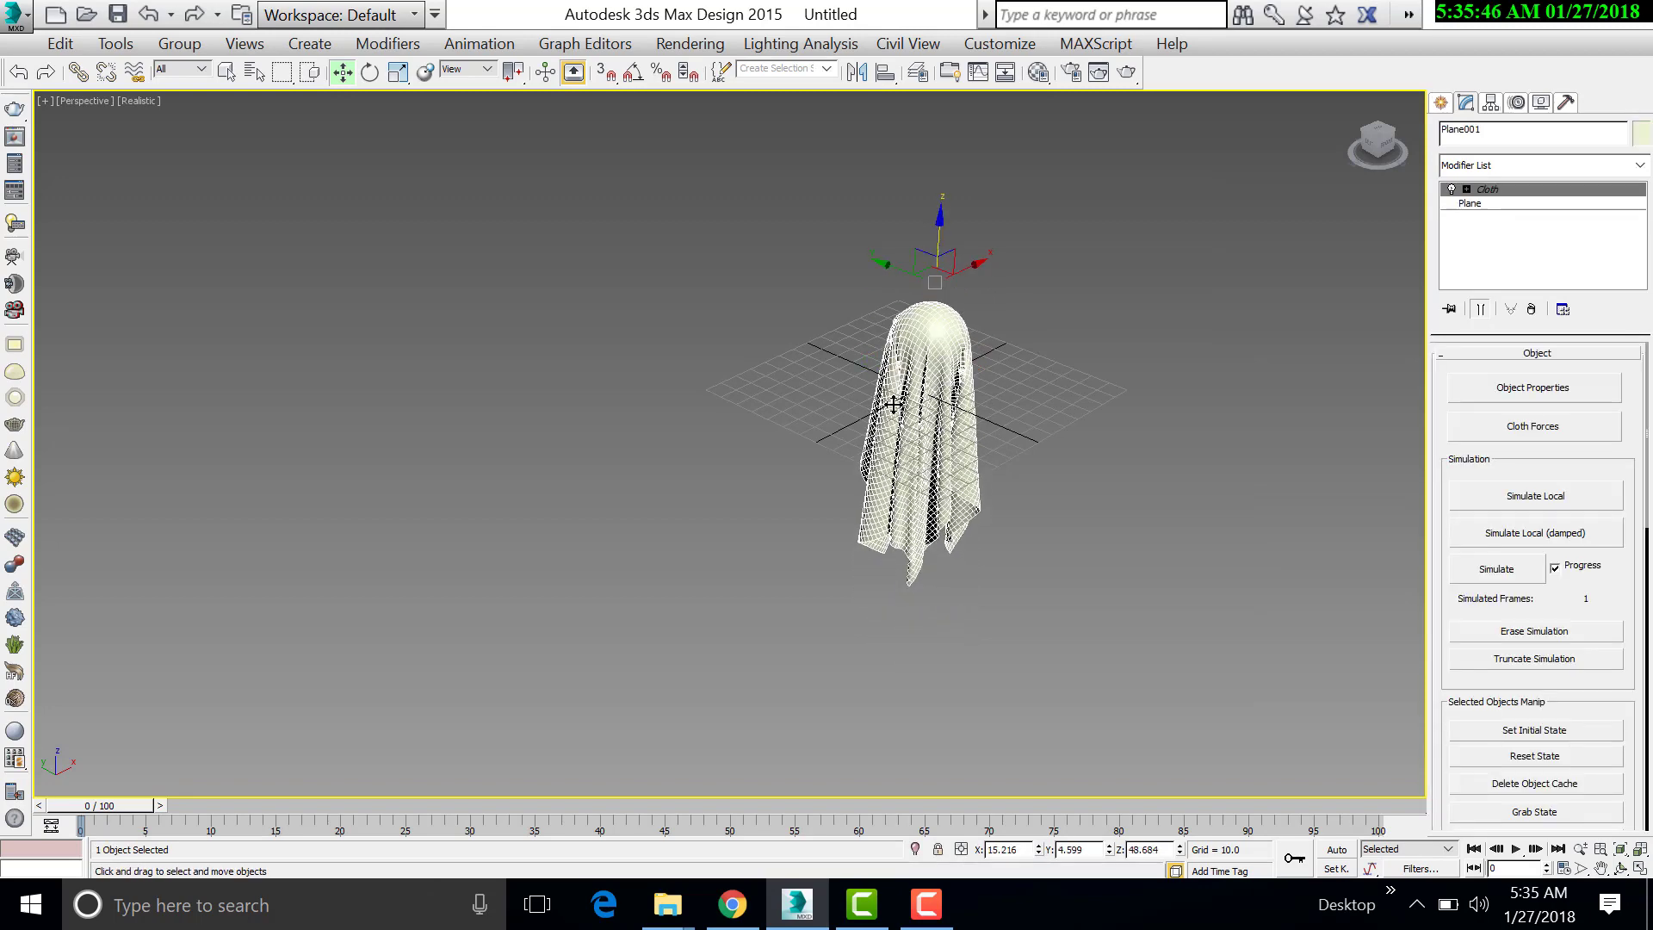
- Orbit around the ghost cloth, select it, and open the Material Editor
{"action": "scroll", "coordinate": [894, 404], "scroll_direction": "up", "scroll_amount": 5}
{"action": "scroll", "coordinate": [947, 347], "scroll_direction": "down", "scroll_amount": 3}
{"action": "left_click", "coordinate": [1141, 400]}
{"action": "left_click", "coordinate": [993, 414]}
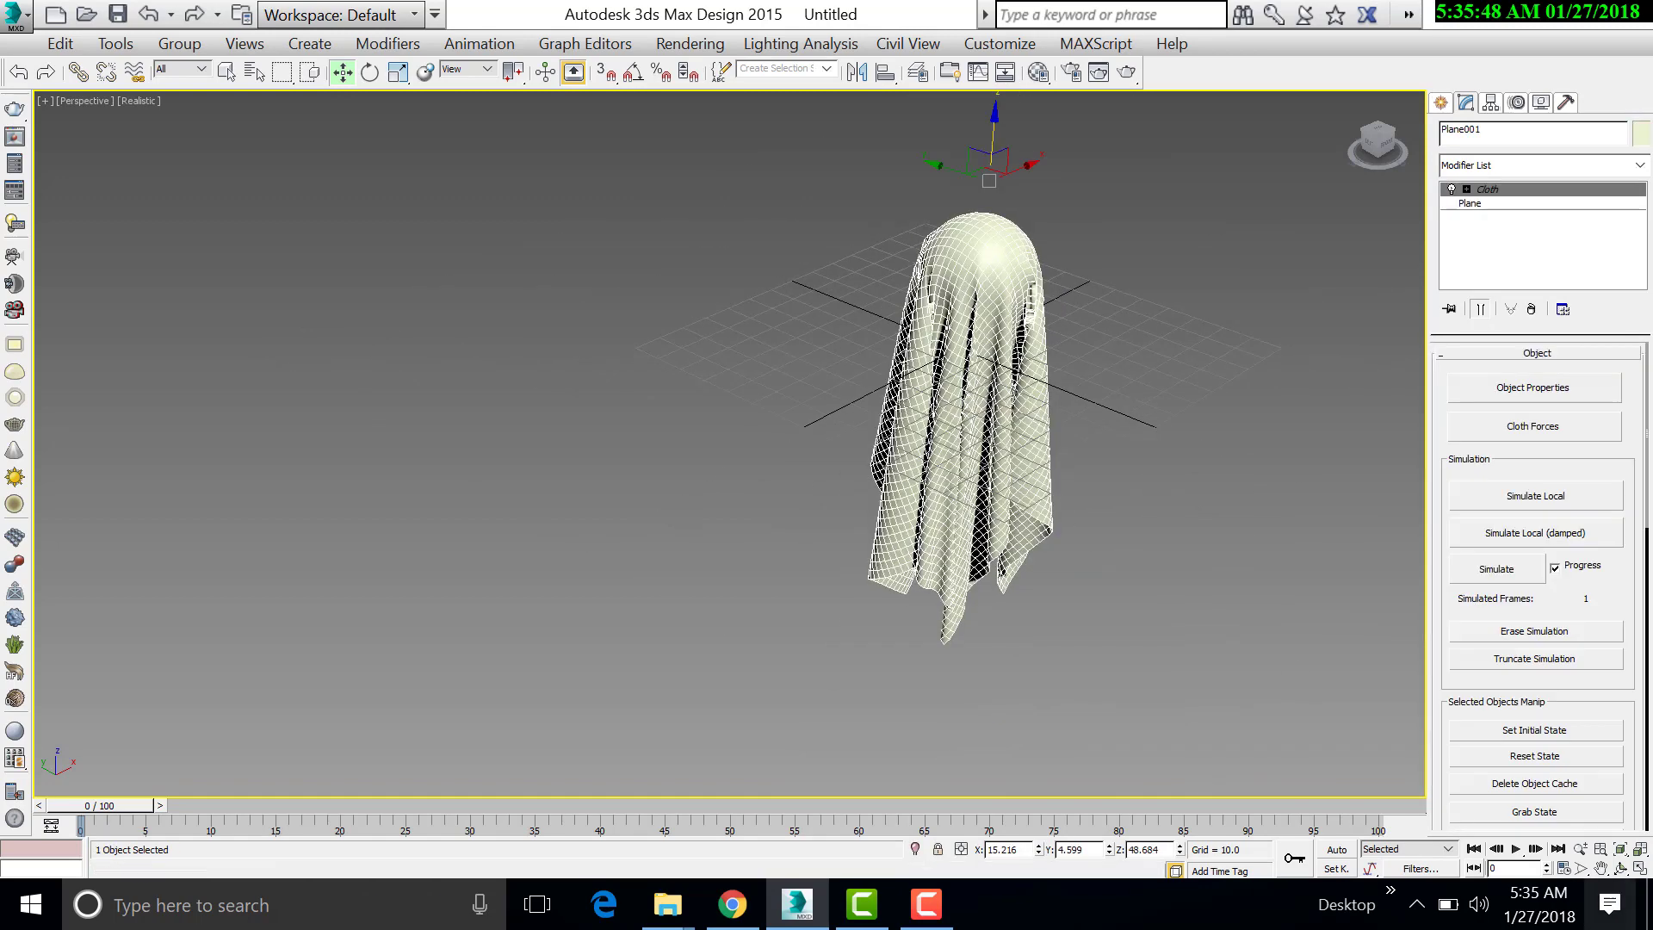
{"action": "mouse_move", "coordinate": [830, 499]}
{"action": "middle_mouse_down", "text": "alt"}
{"action": "mouse_move", "coordinate": [817, 473]}
{"action": "mouse_move", "coordinate": [963, 472]}
{"action": "mouse_move", "coordinate": [989, 506]}
{"action": "mouse_move", "coordinate": [1036, 358]}
{"action": "mouse_move", "coordinate": [1108, 479]}
{"action": "mouse_move", "coordinate": [1092, 469]}
{"action": "middle_mouse_up", "text": "alt"}
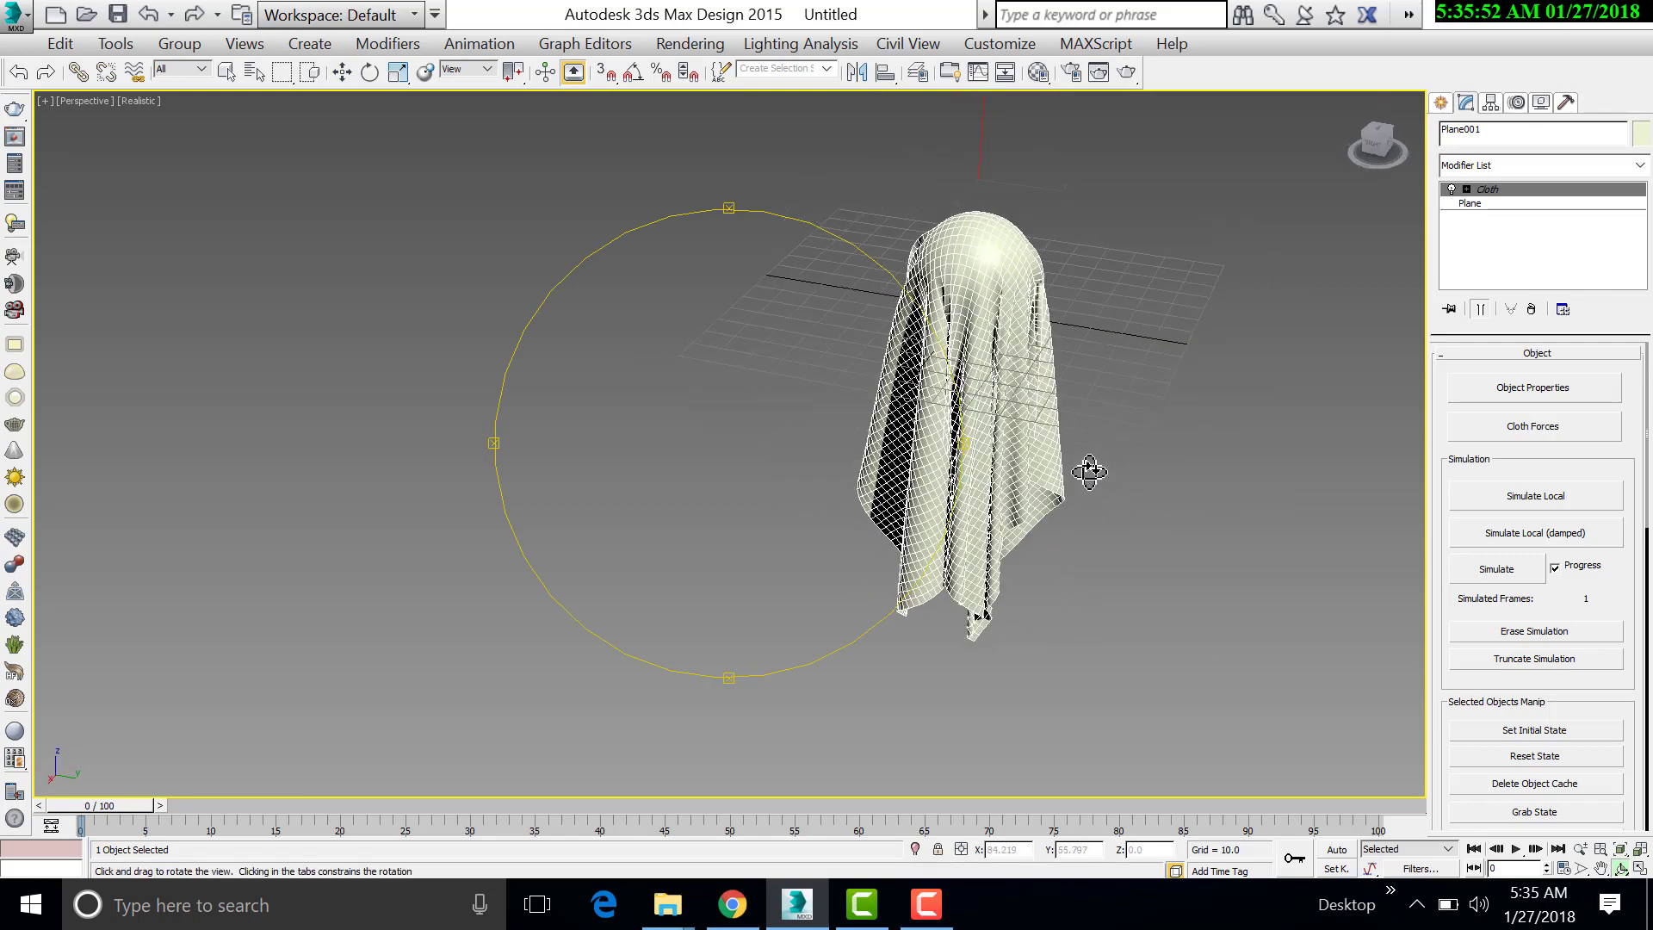
{"action": "key", "text": "w"}
{"action": "left_click", "coordinate": [1488, 192]}
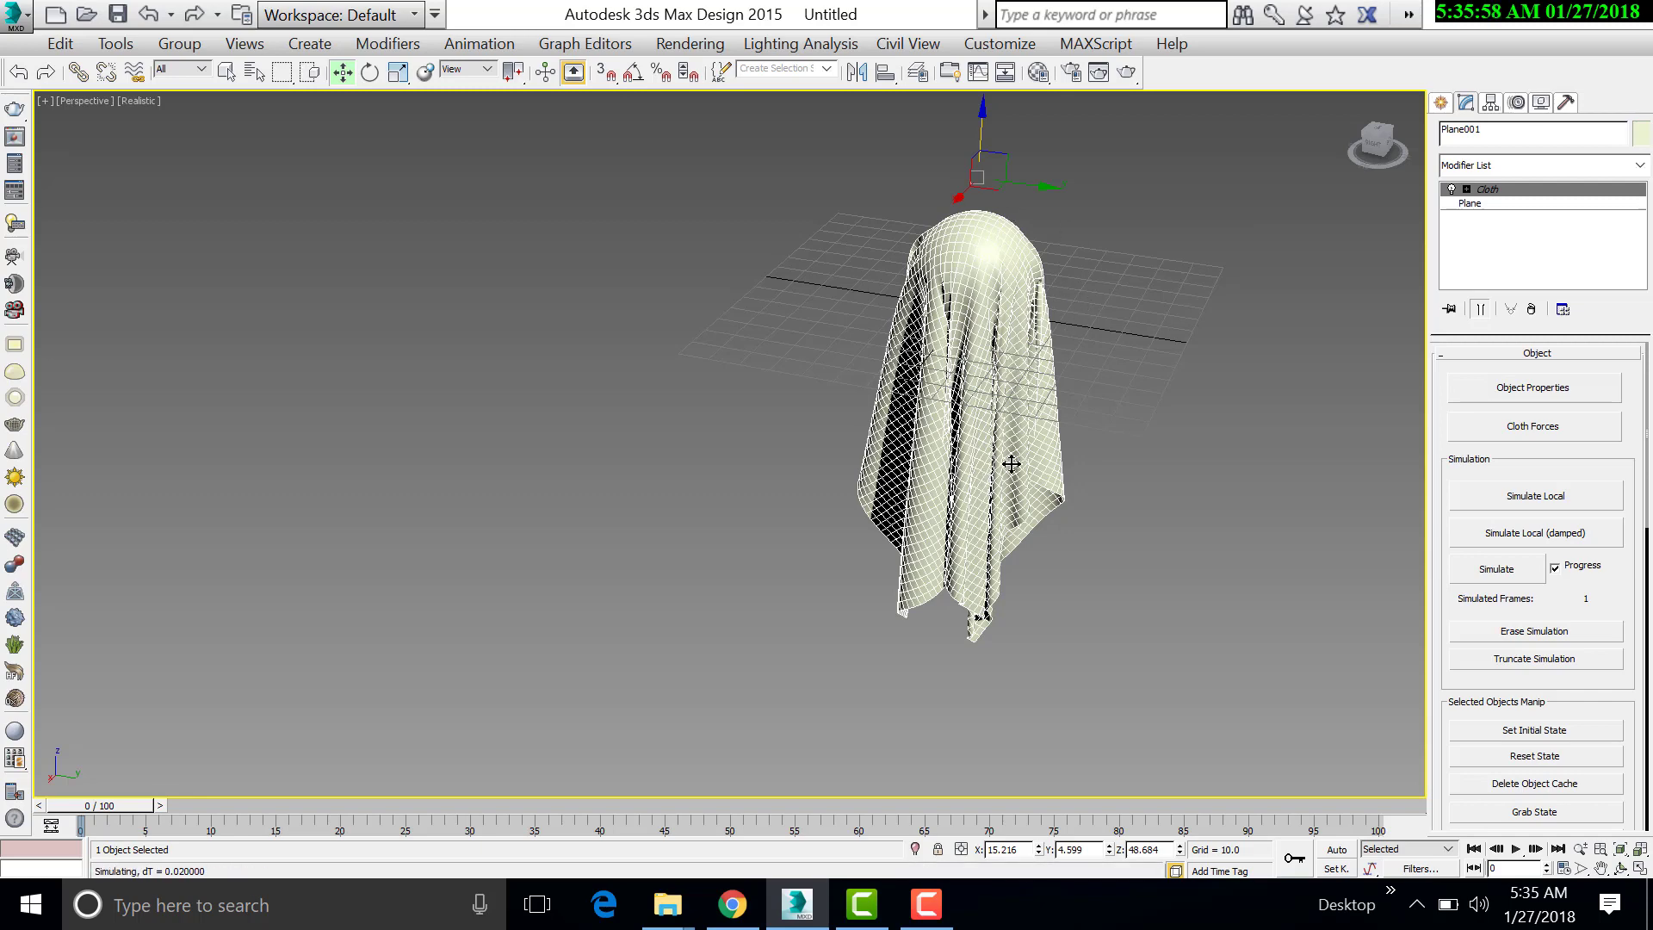
{"action": "key", "text": "m"}
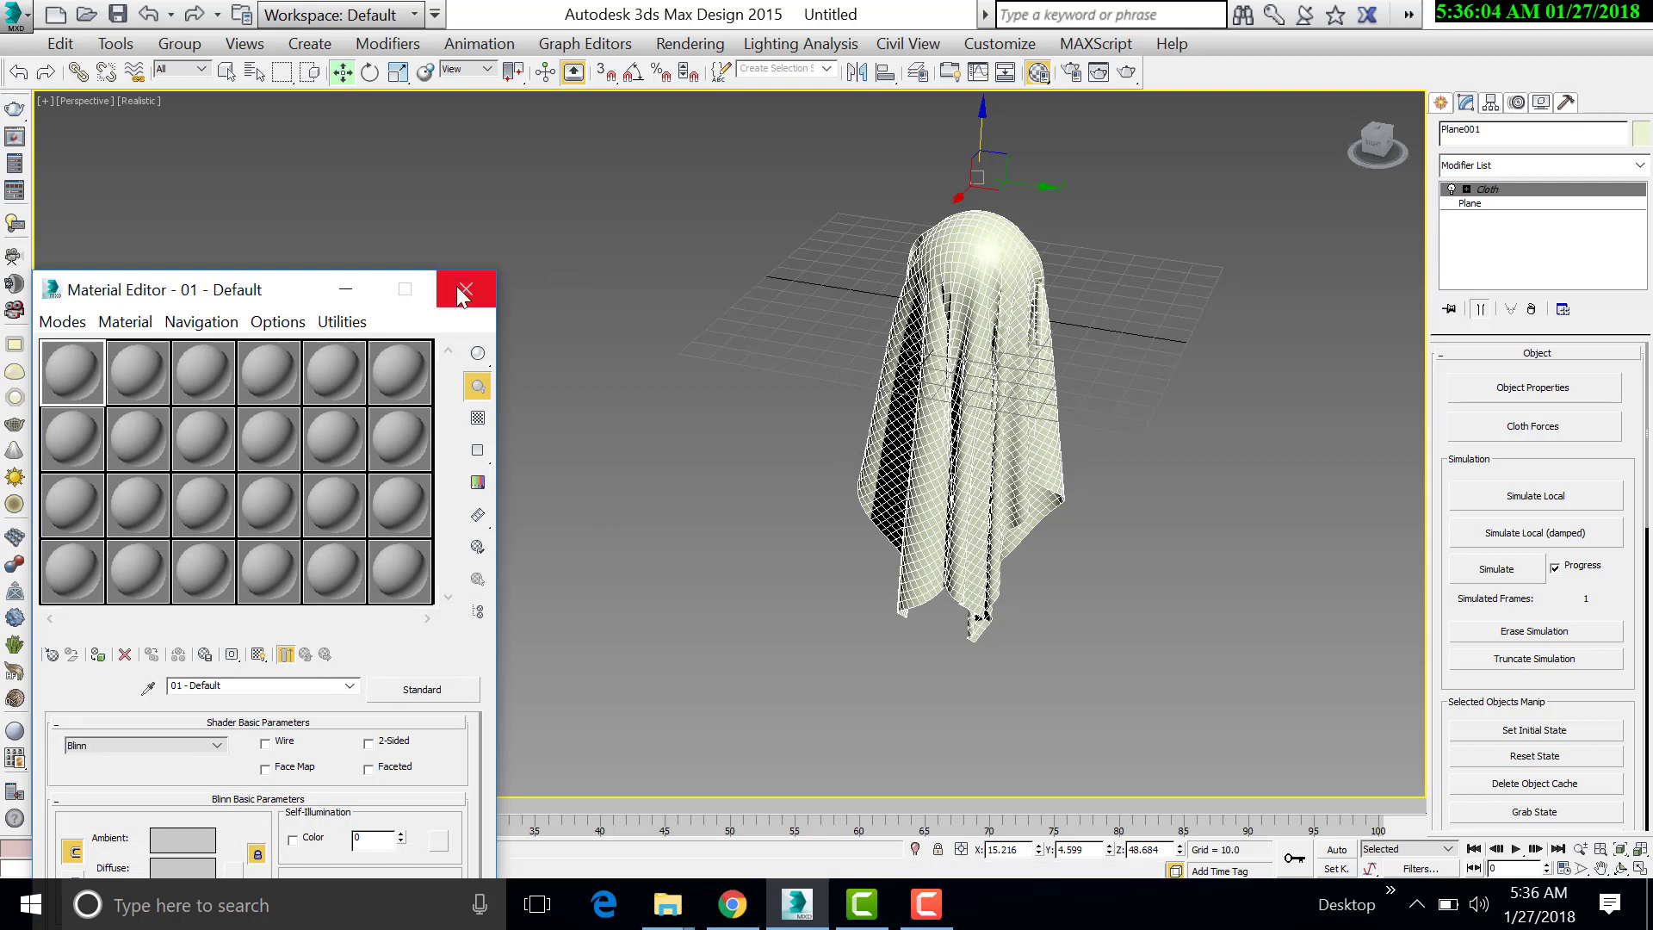
- Select and isolate the cloth, undoing an accidental removal of its Cloth modifier
{"action": "left_click", "coordinate": [804, 450]}
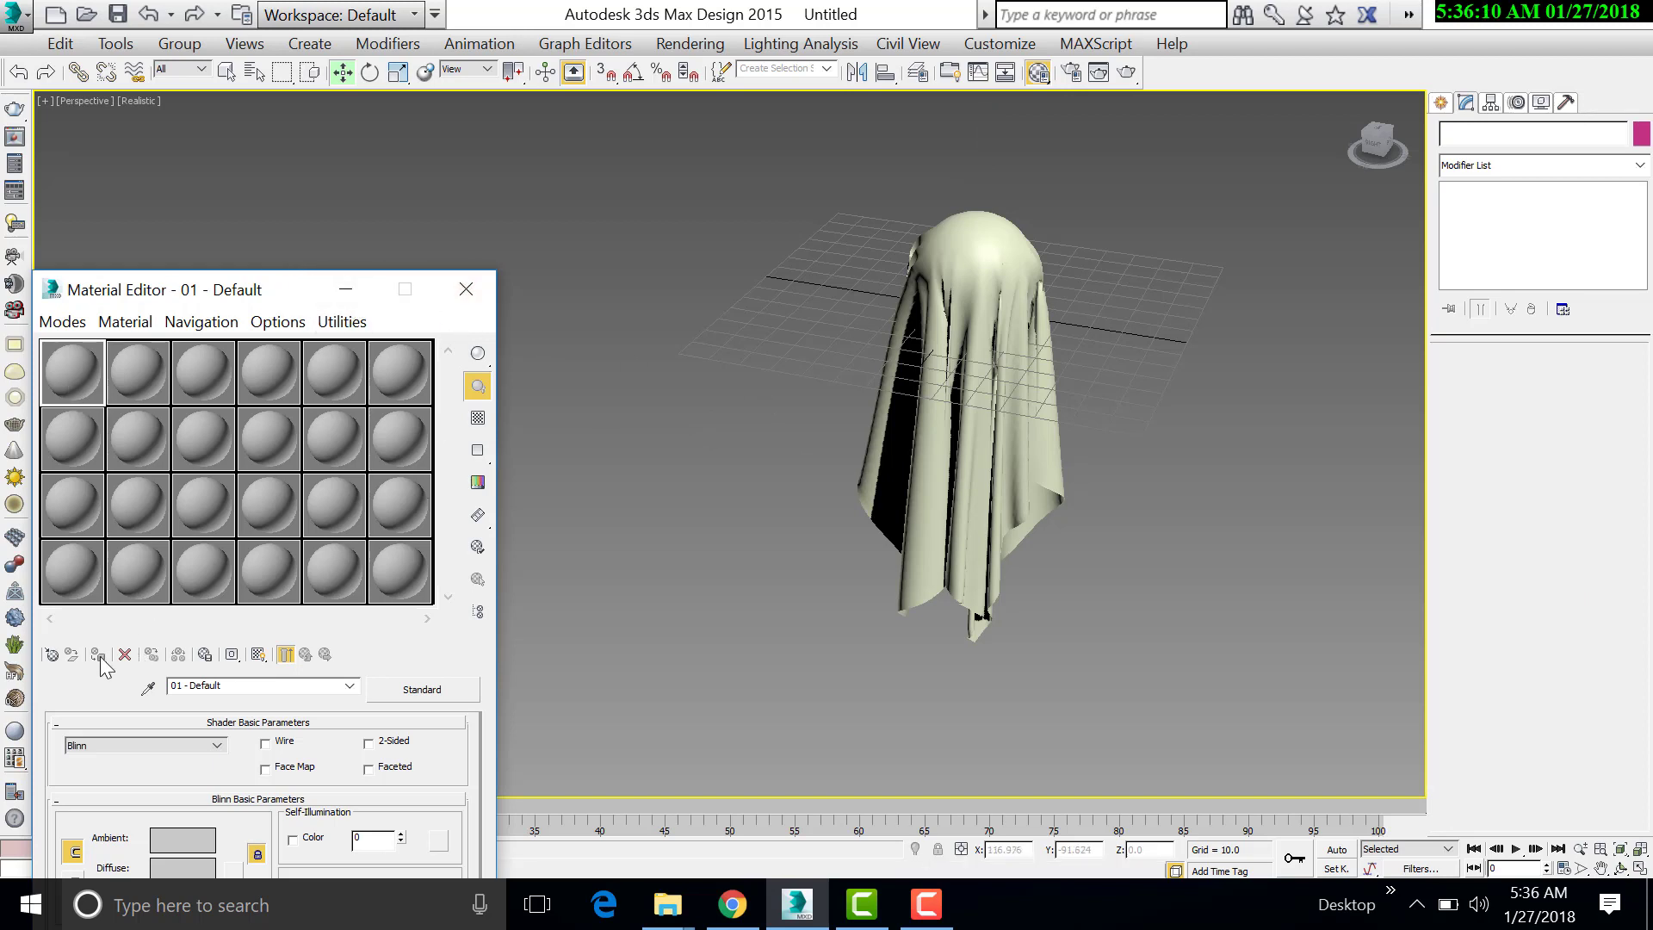
{"action": "left_click", "coordinate": [922, 265]}
{"action": "left_click", "coordinate": [175, 686]}
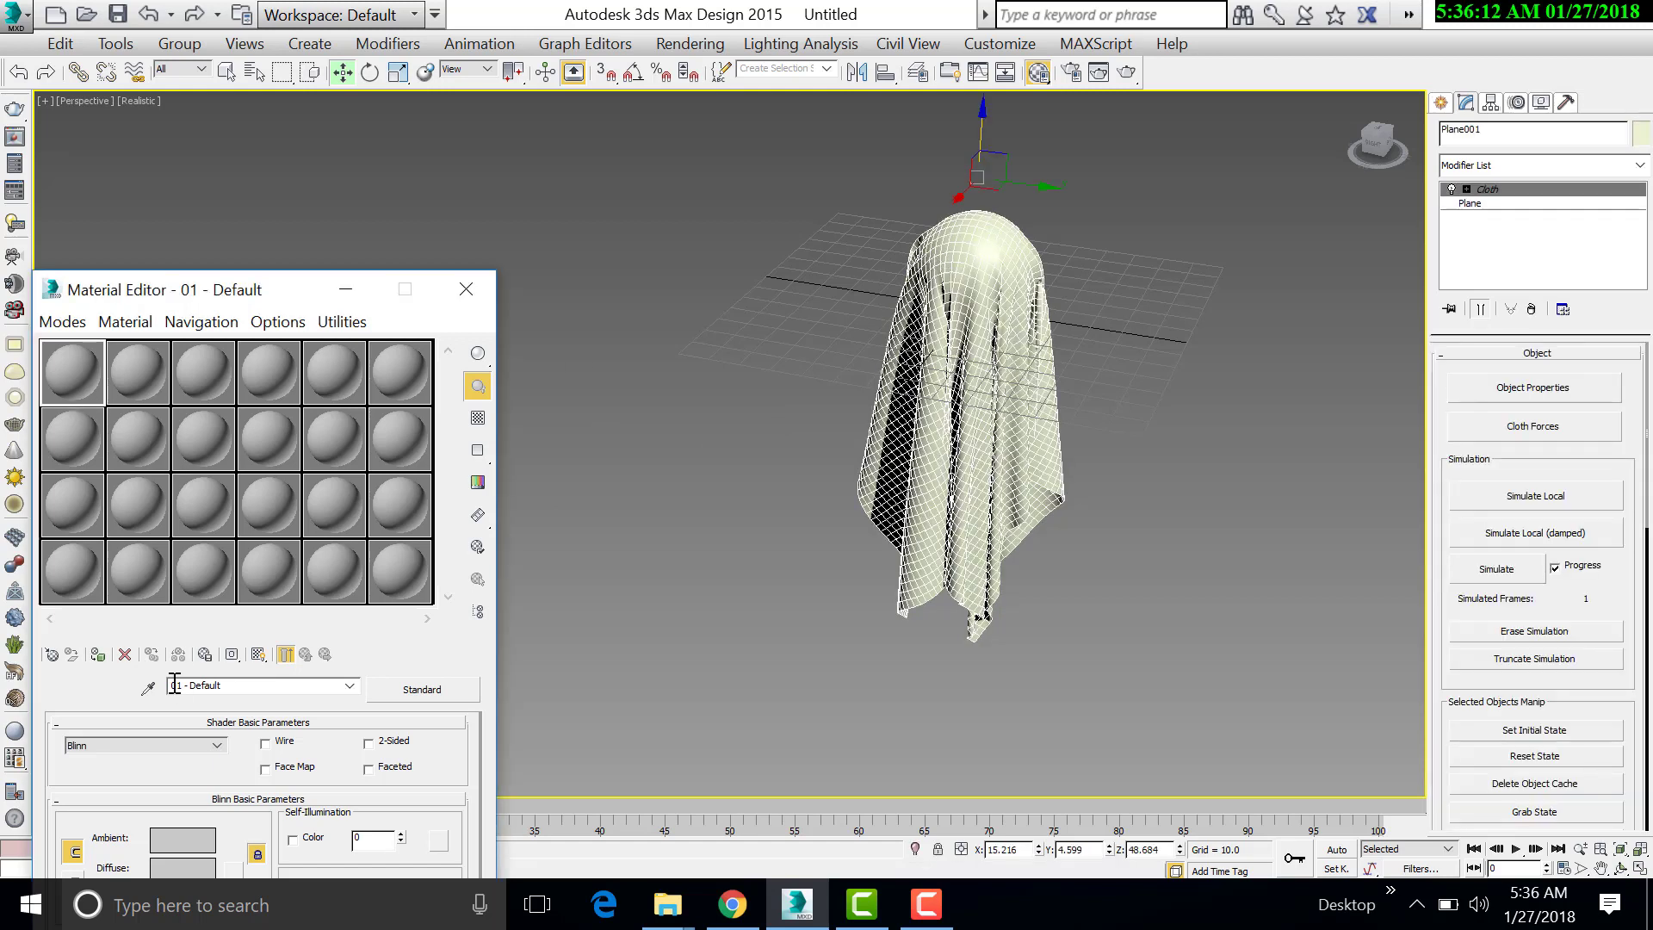
{"action": "left_click", "coordinate": [1175, 305]}
{"action": "left_click", "coordinate": [463, 291]}
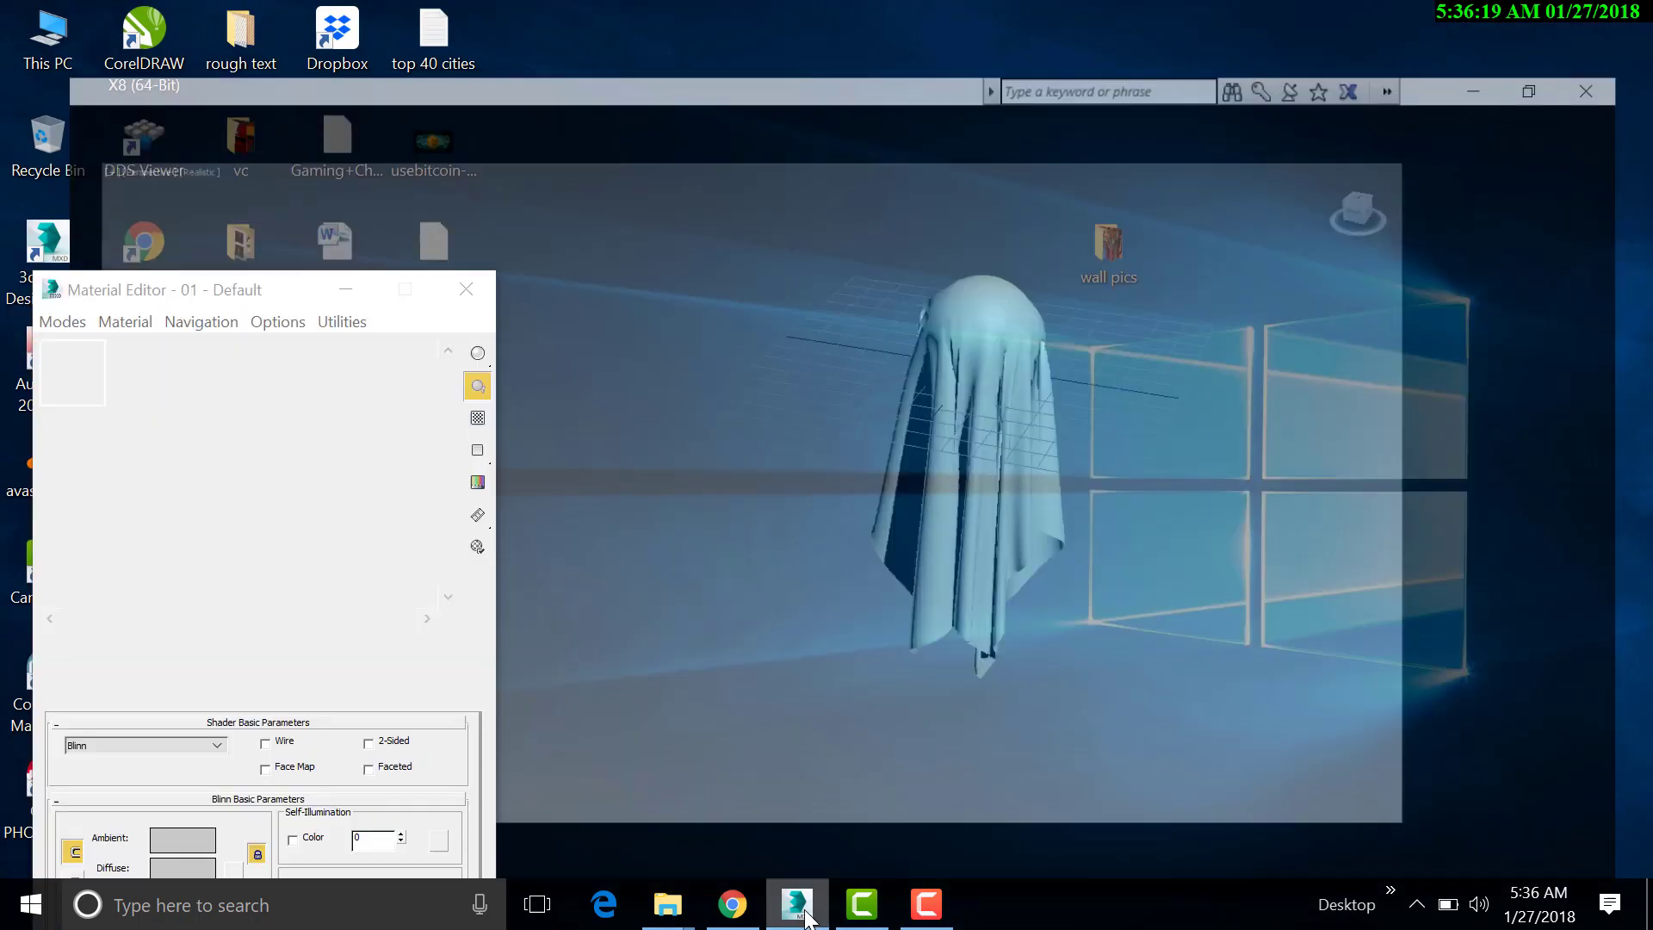
{"action": "left_click", "coordinate": [796, 904]}
{"action": "left_click", "coordinate": [1051, 354]}
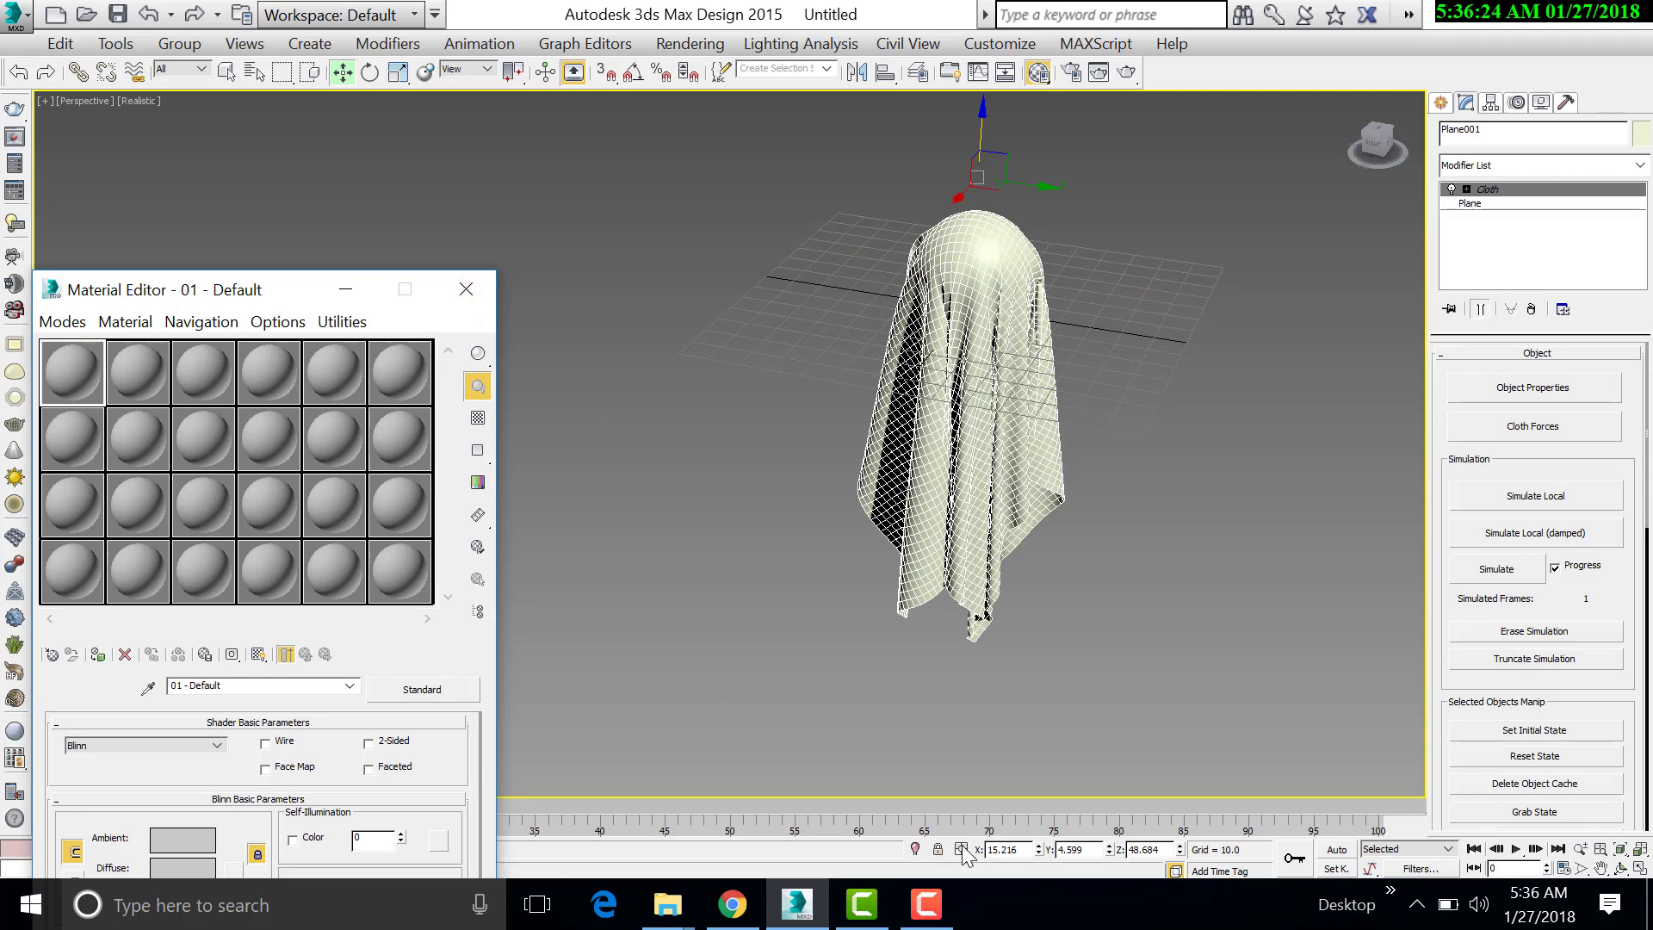
{"action": "left_click", "coordinate": [915, 849]}
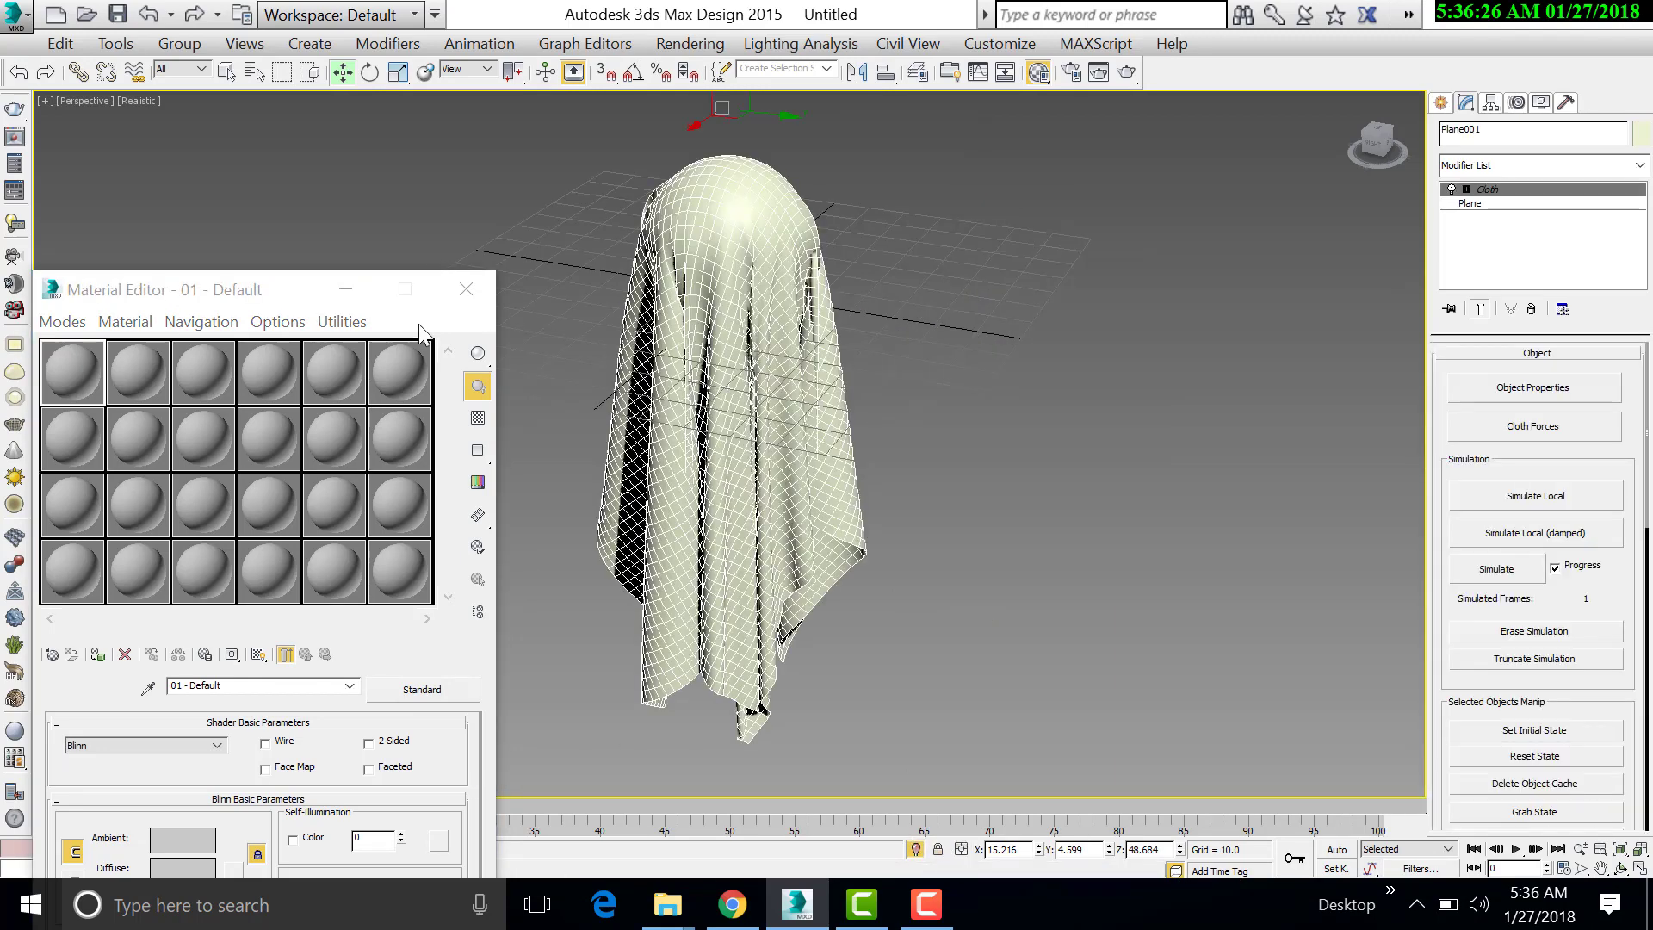
{"action": "left_click", "coordinate": [128, 380]}
{"action": "left_click", "coordinate": [687, 272]}
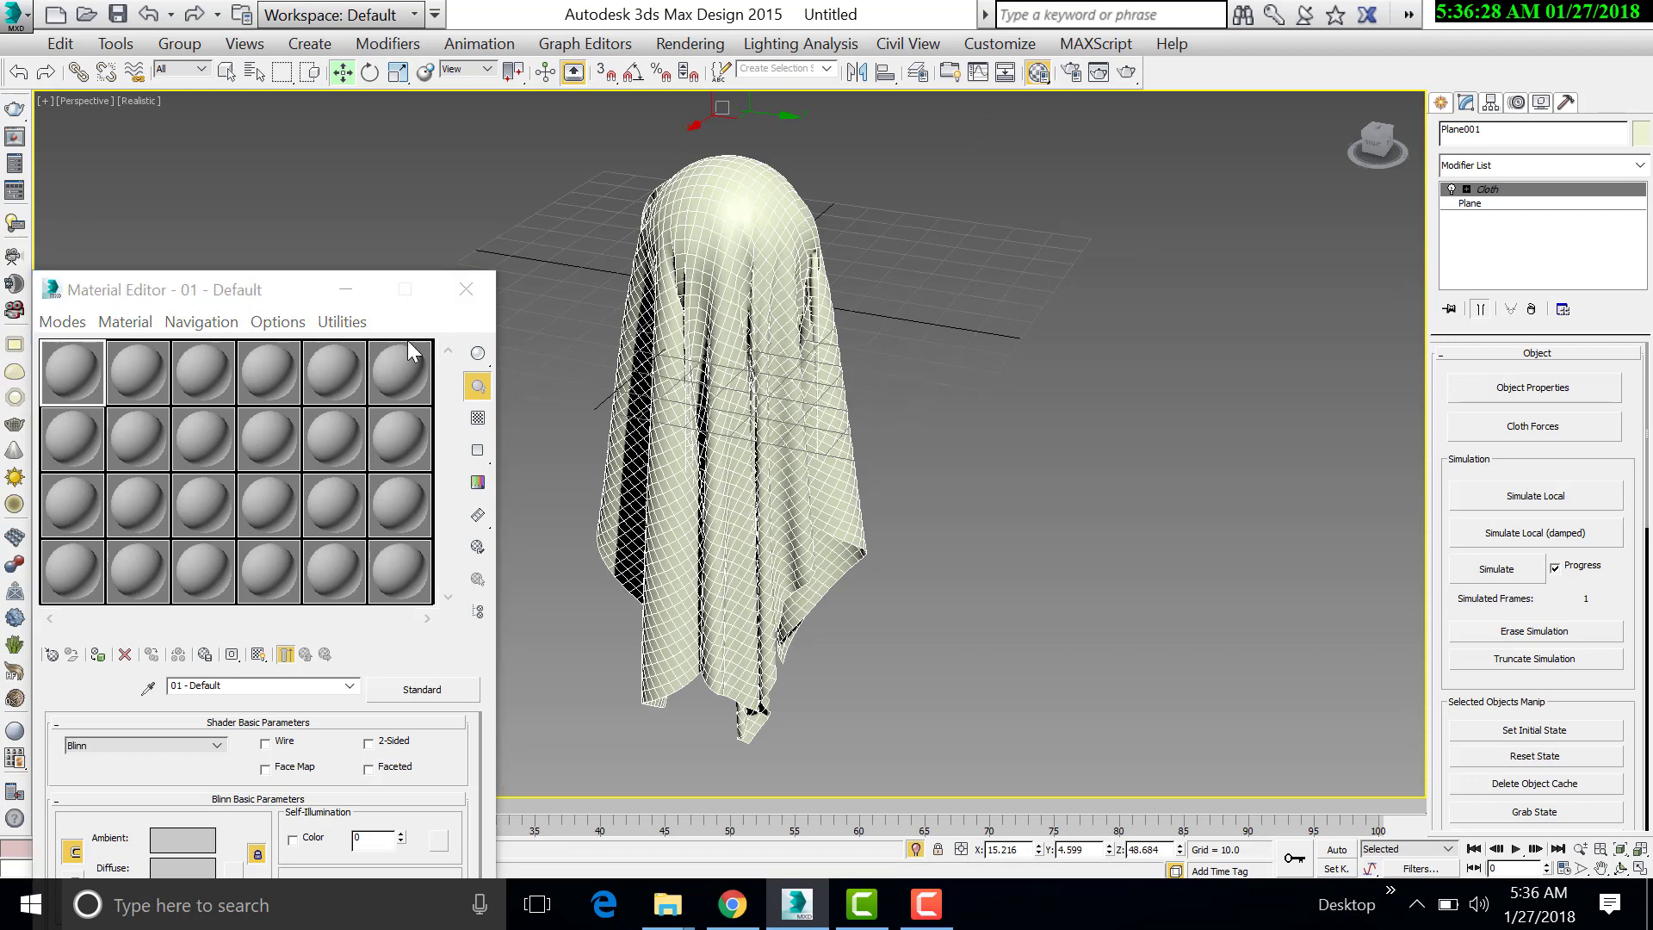
{"action": "left_click", "coordinate": [1531, 310]}
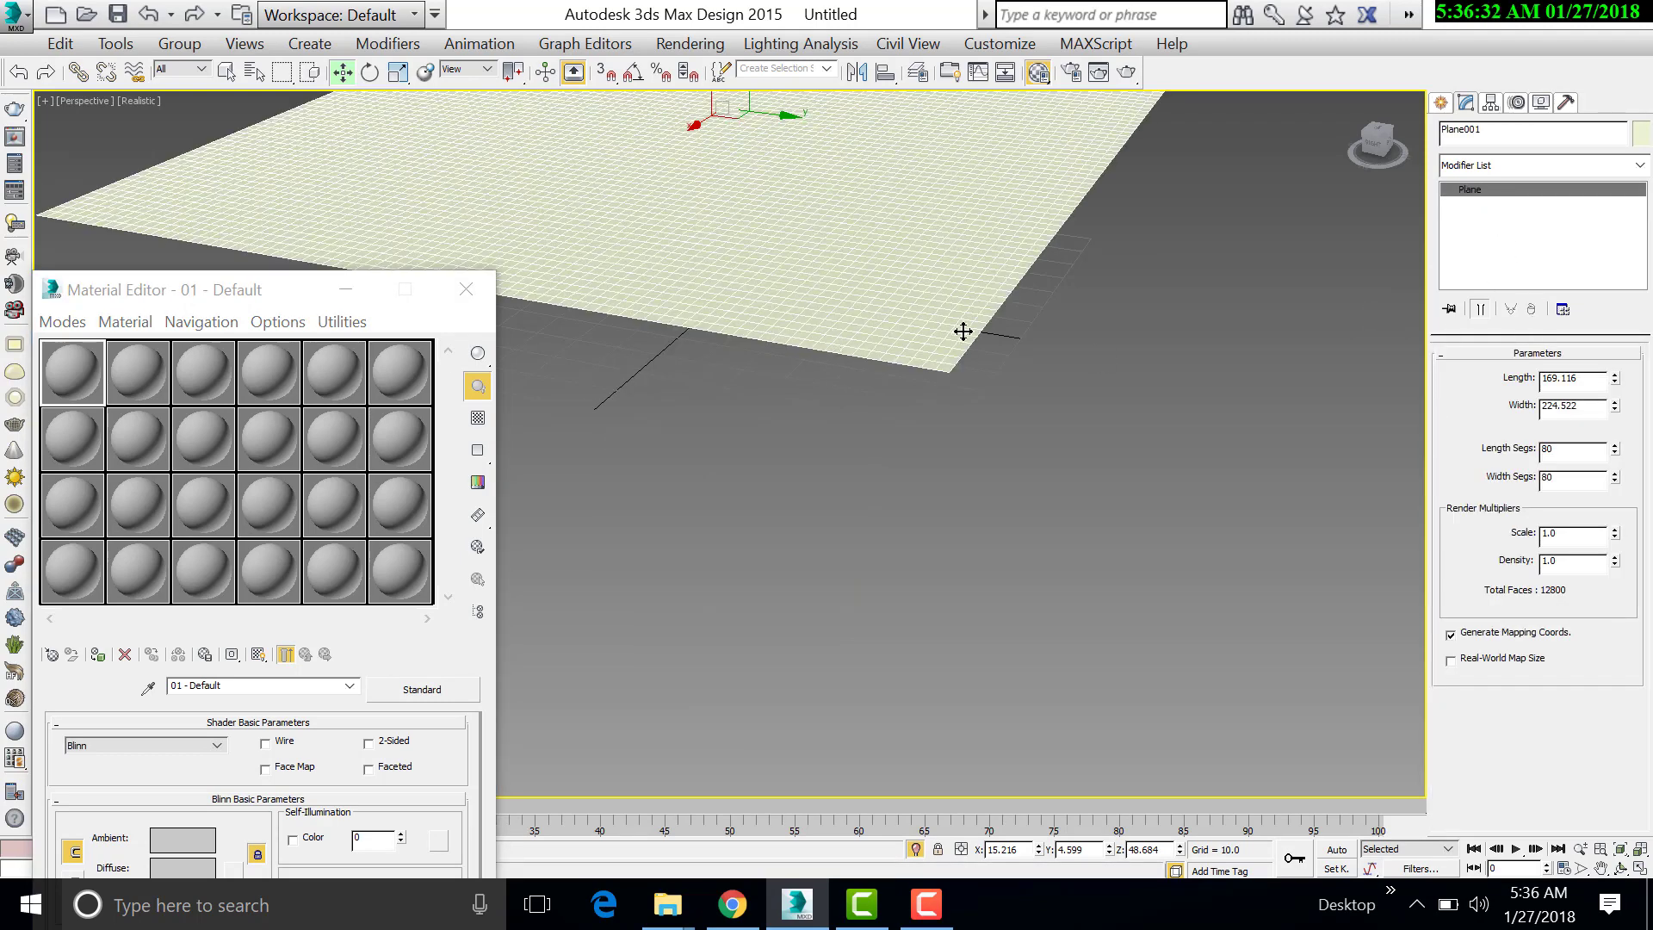
{"action": "key", "text": "ctrl+z"}
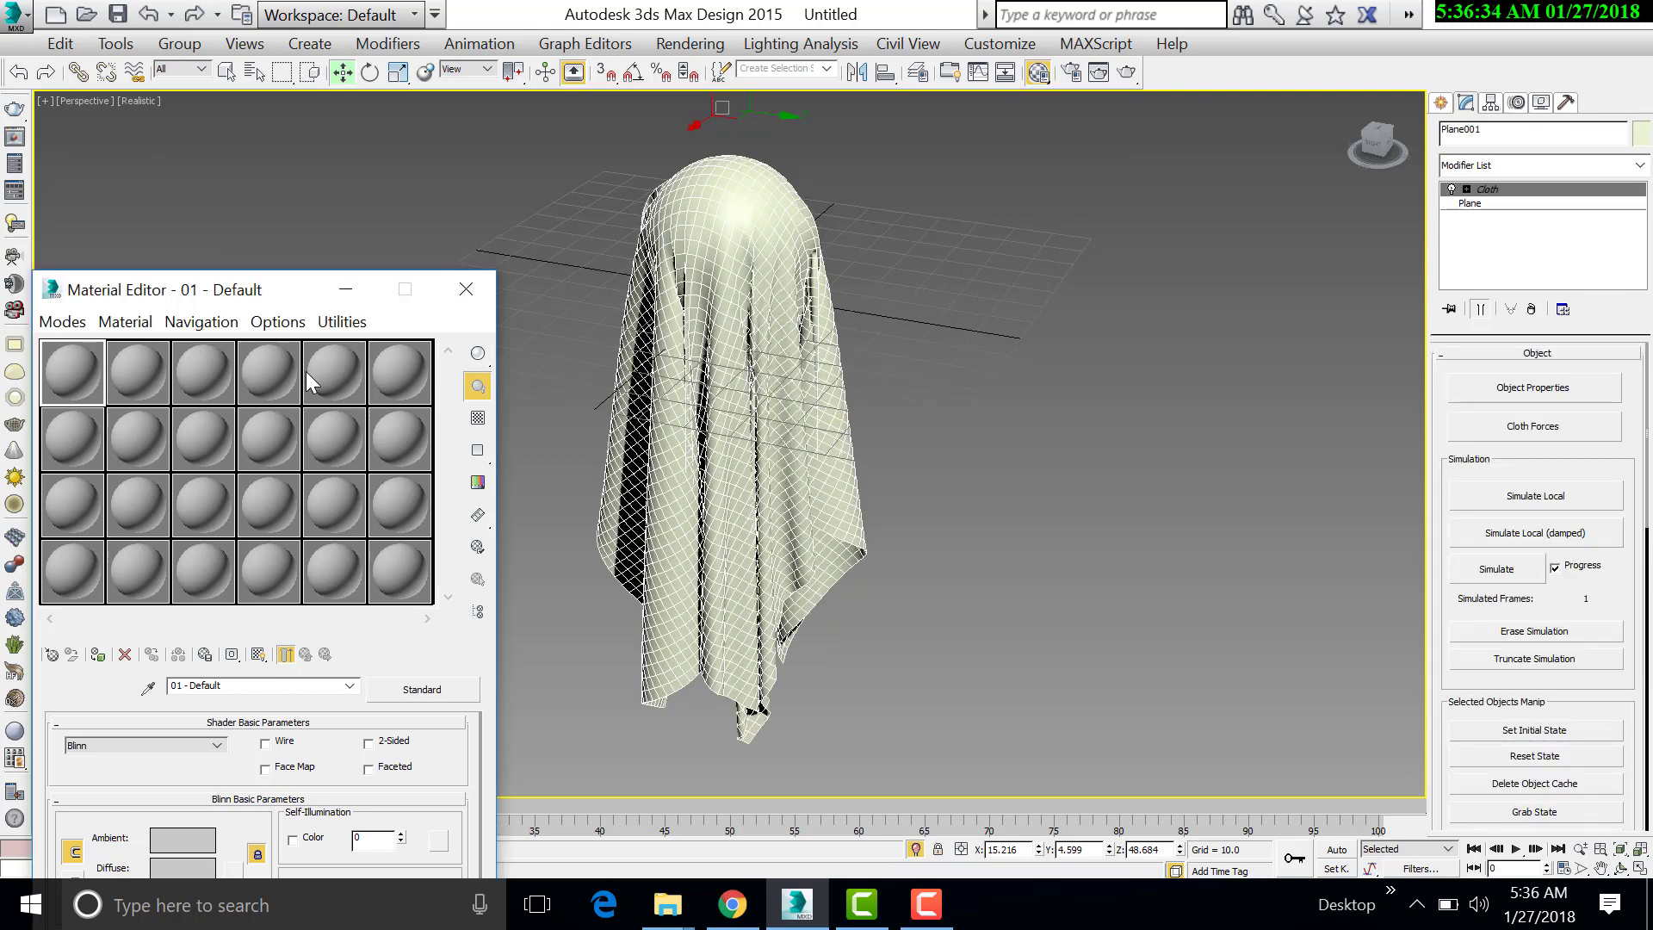
- Assign 01 - Default to the cloth and browse material types in the Material Editor
{"action": "left_click", "coordinate": [99, 656]}
{"action": "left_click", "coordinate": [896, 331]}
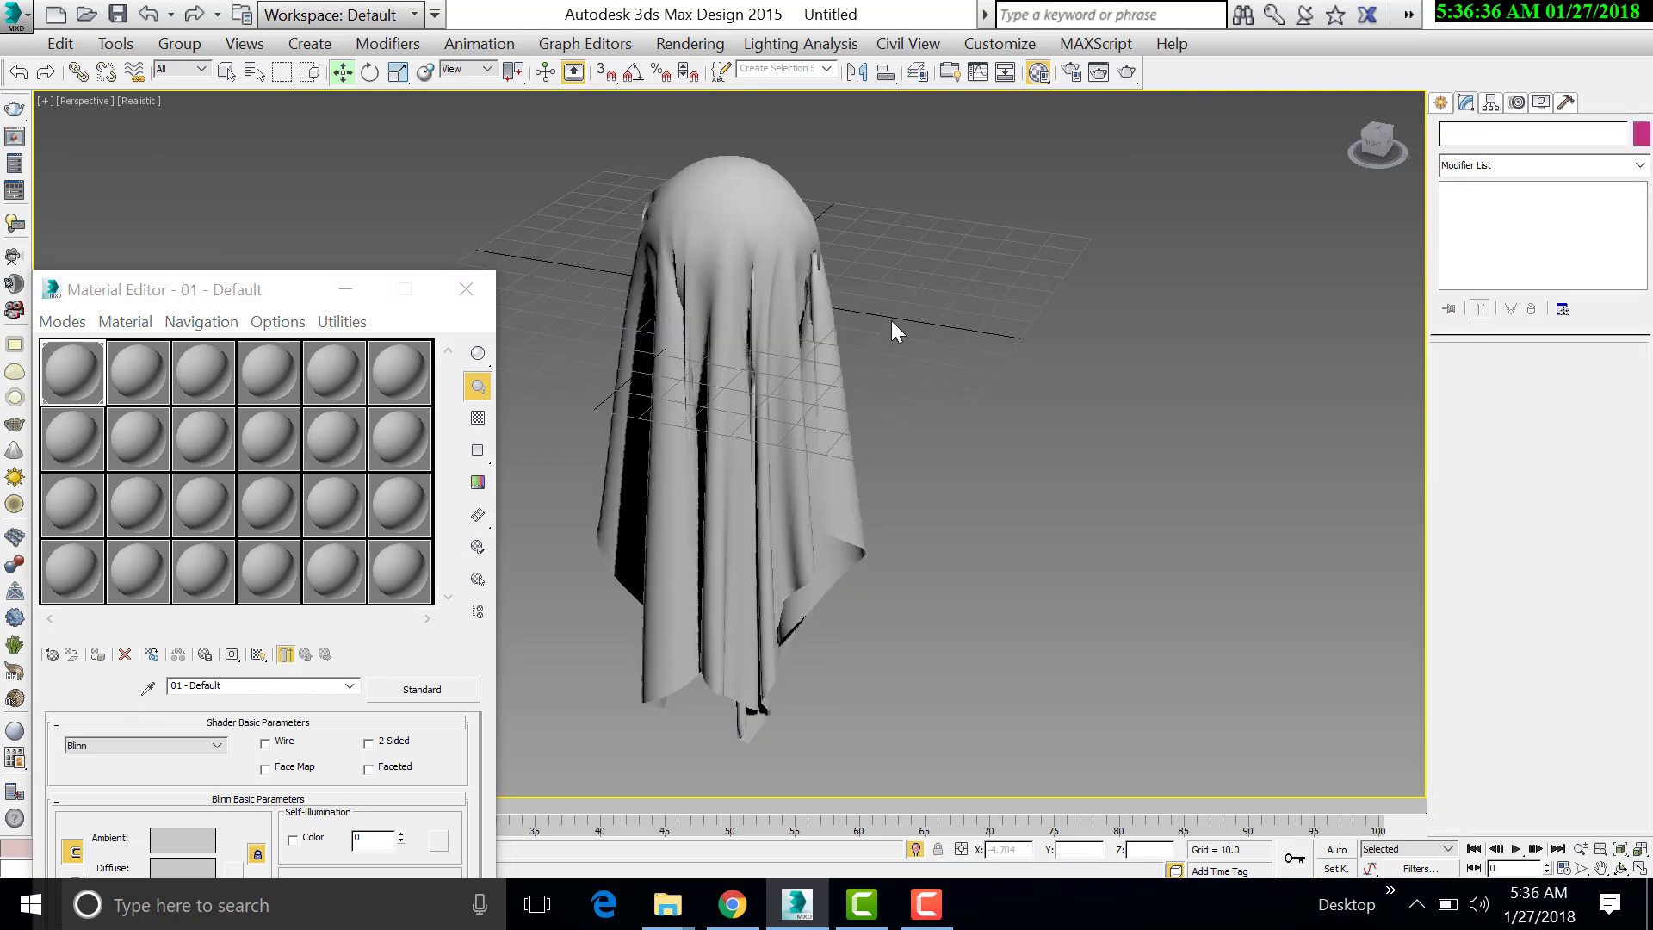
{"action": "left_click", "coordinate": [466, 291]}
{"action": "left_click", "coordinate": [744, 254]}
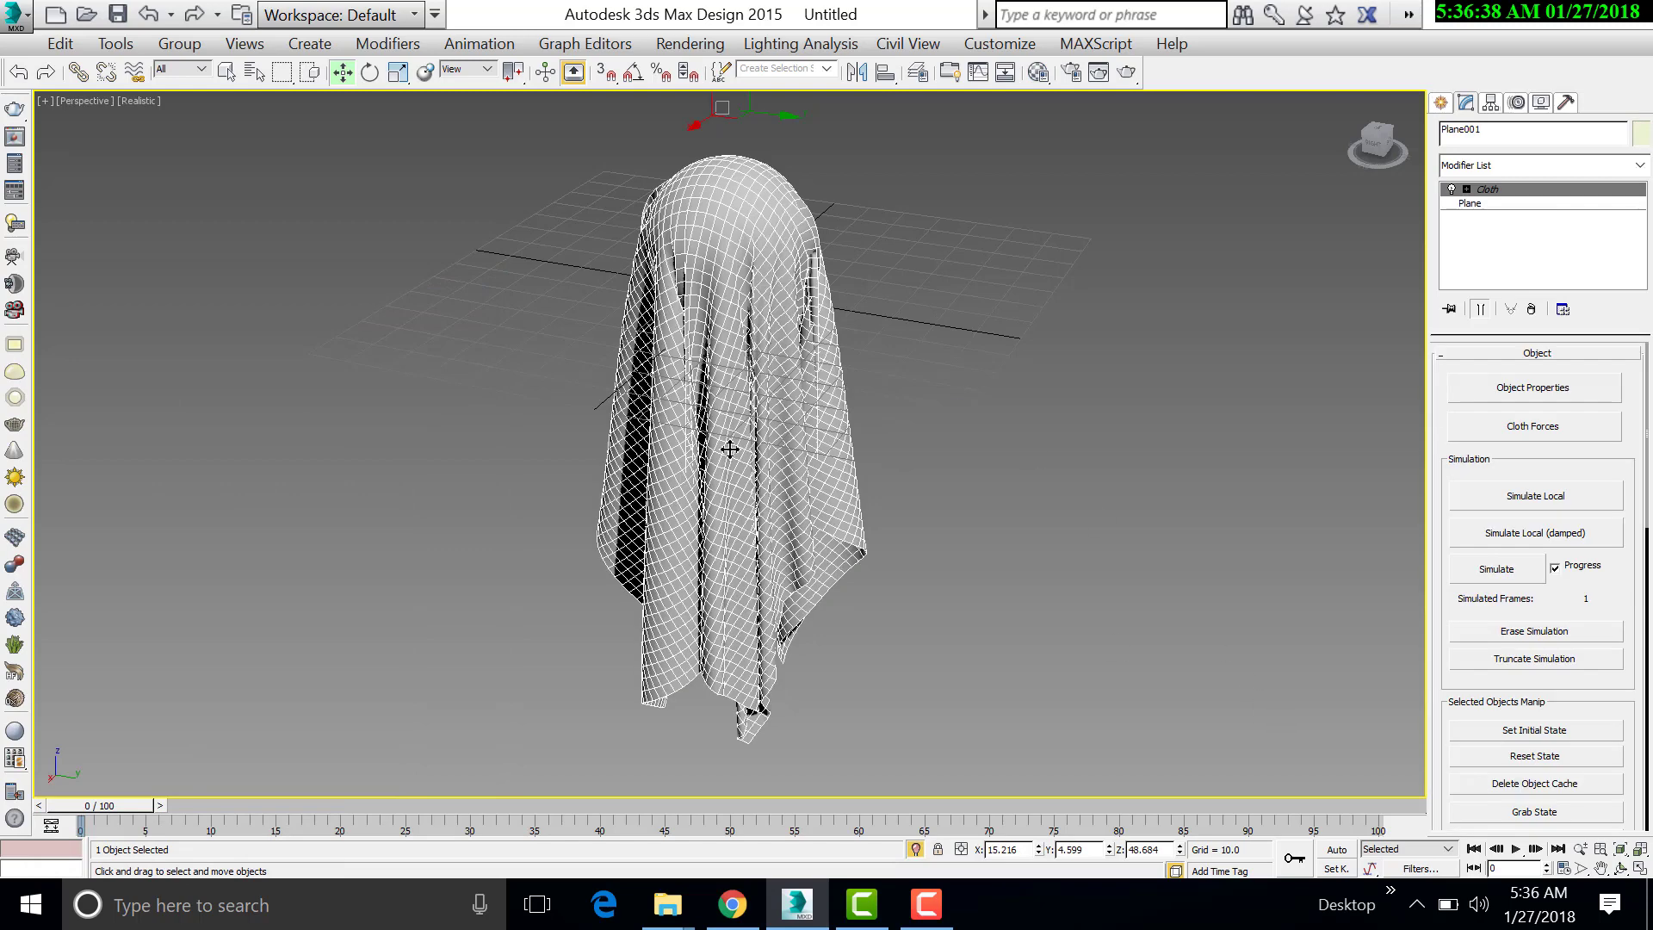
{"action": "key", "text": "m"}
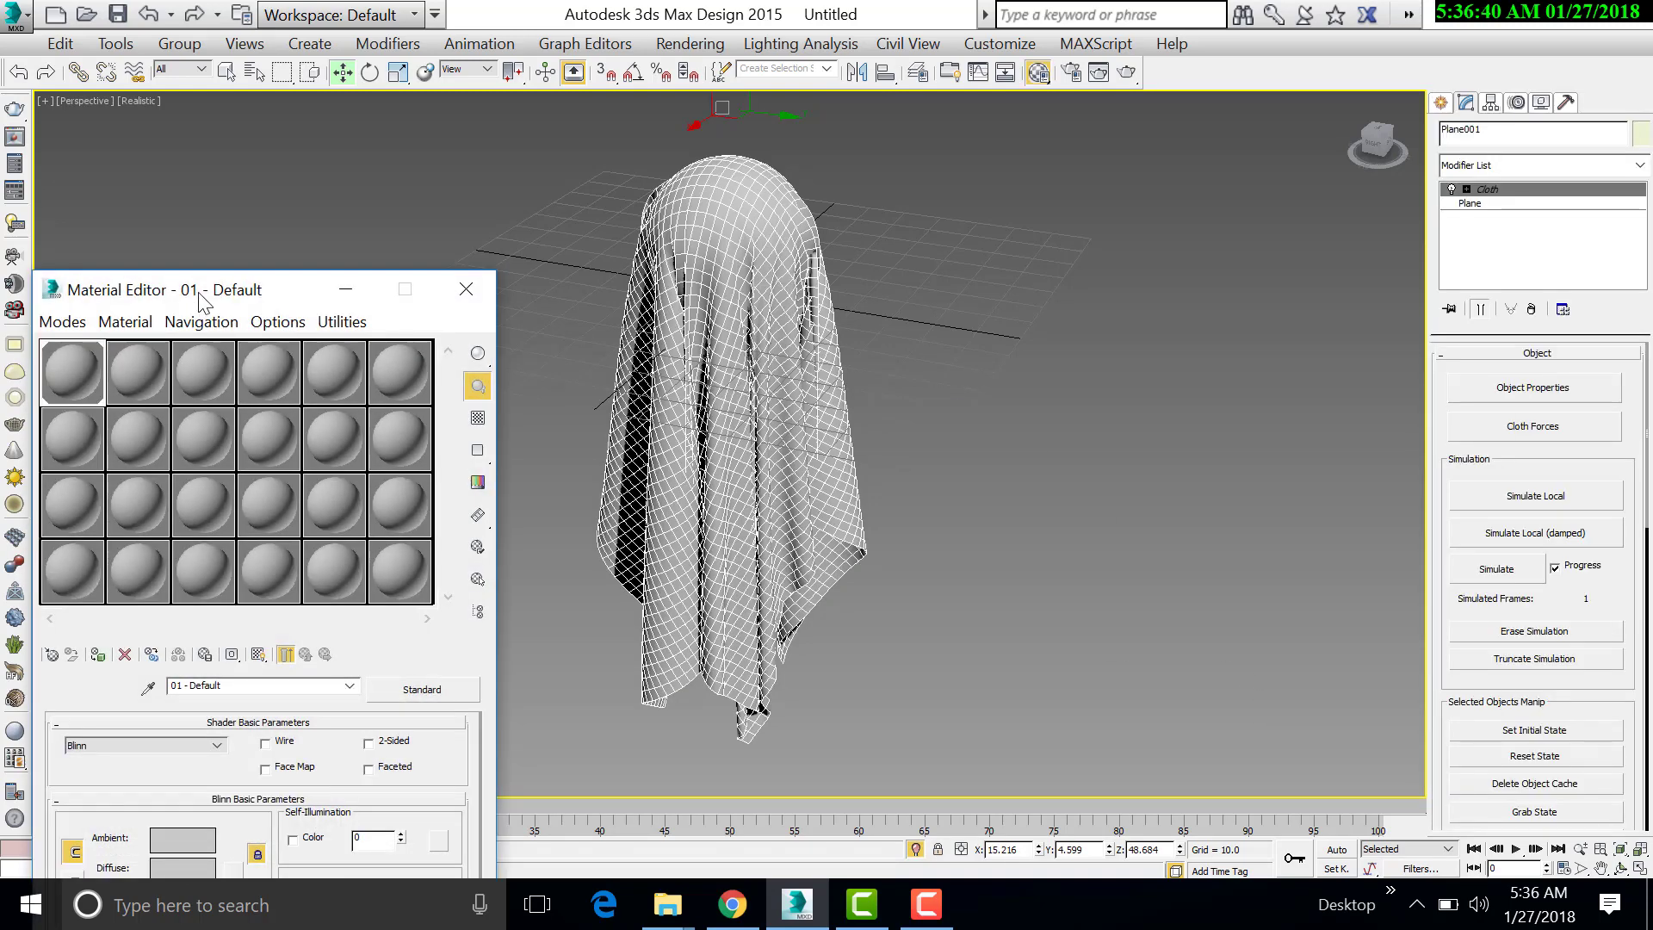
{"action": "left_click_drag", "start_coordinate": [199, 295], "coordinate": [1125, 166]}
{"action": "left_click", "coordinate": [1320, 562]}
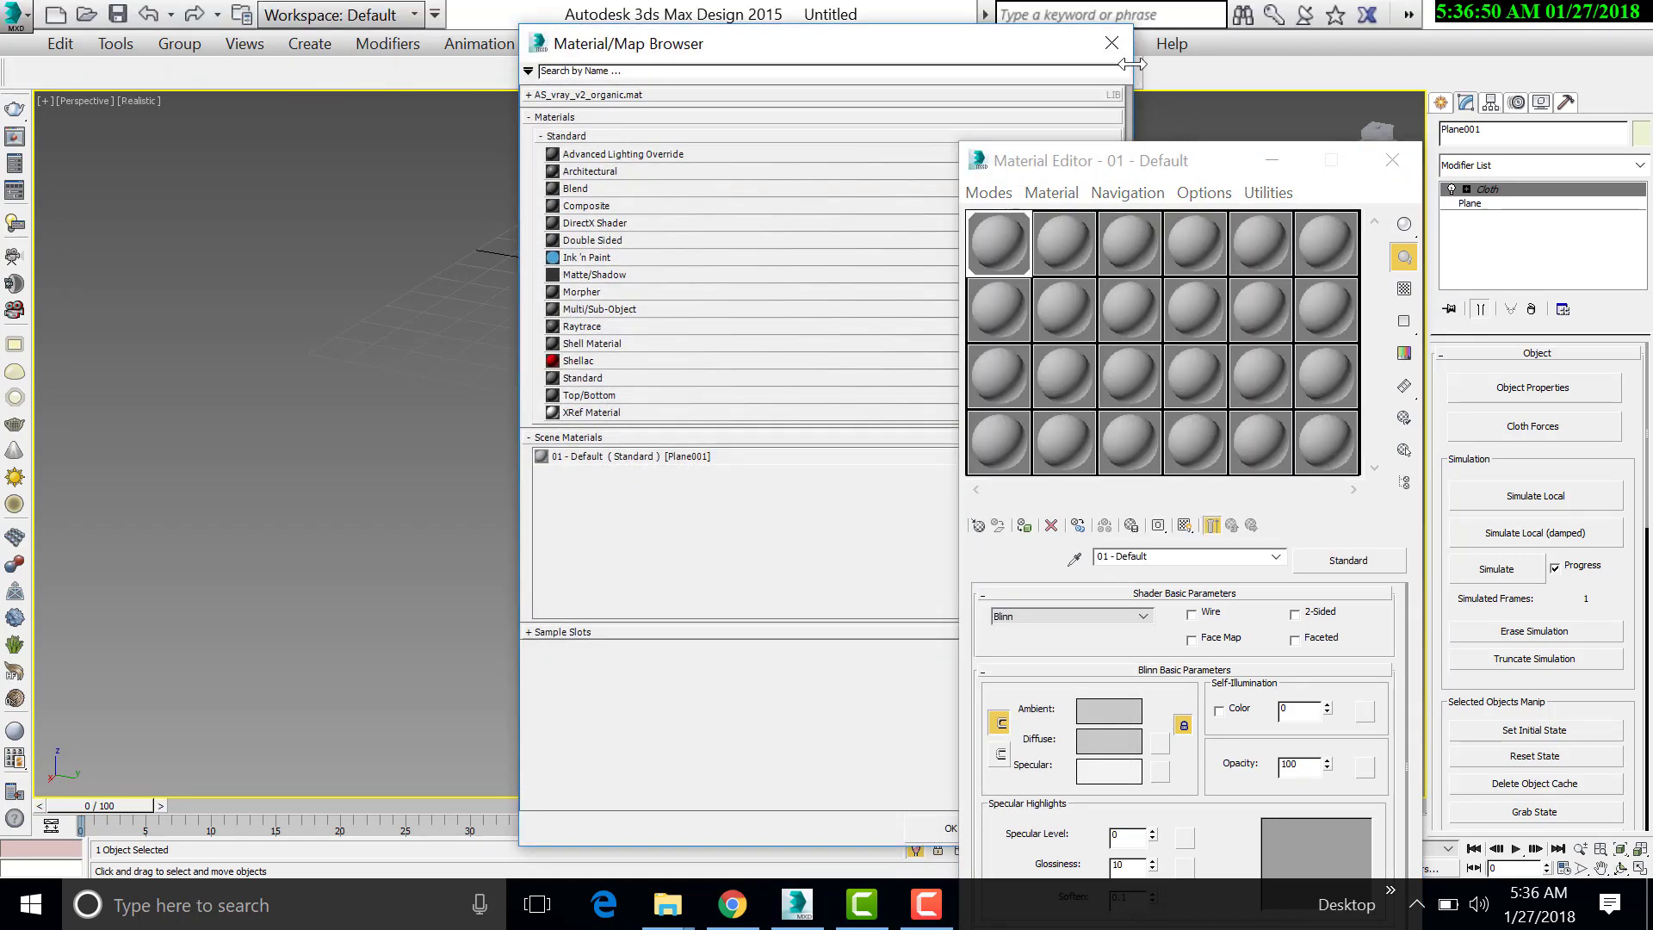
{"action": "left_click", "coordinate": [1111, 43]}
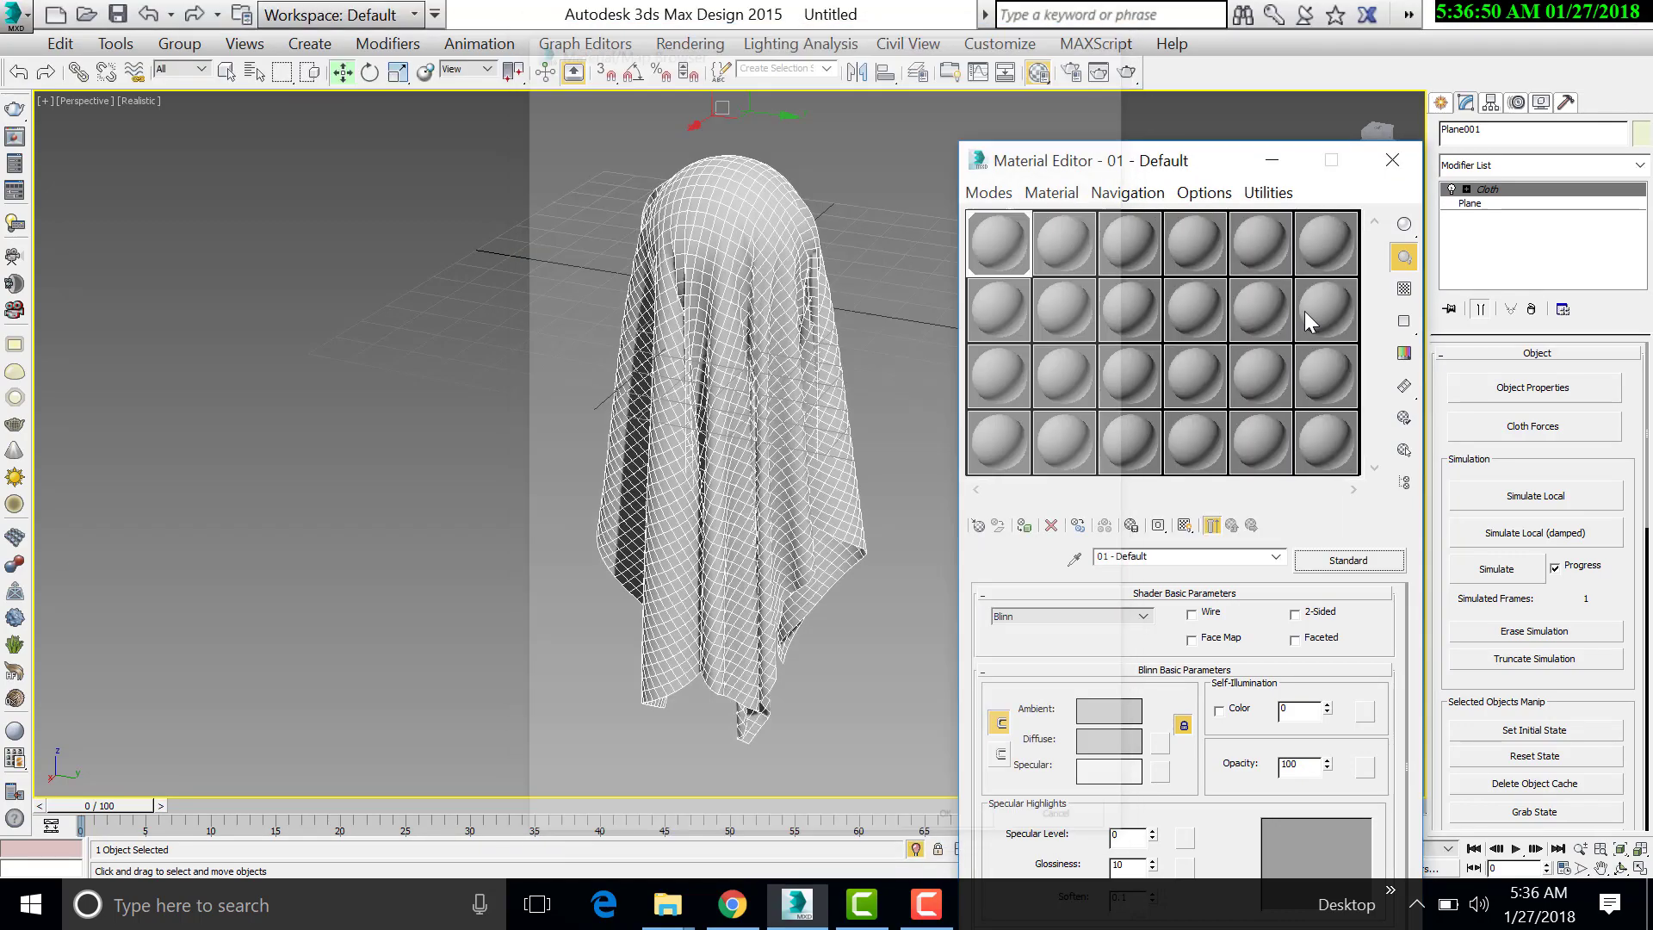
- Choose Bitmap as the diffuse map and browse to the texture folder on Local Disk (E:)
{"action": "left_click", "coordinate": [1160, 739]}
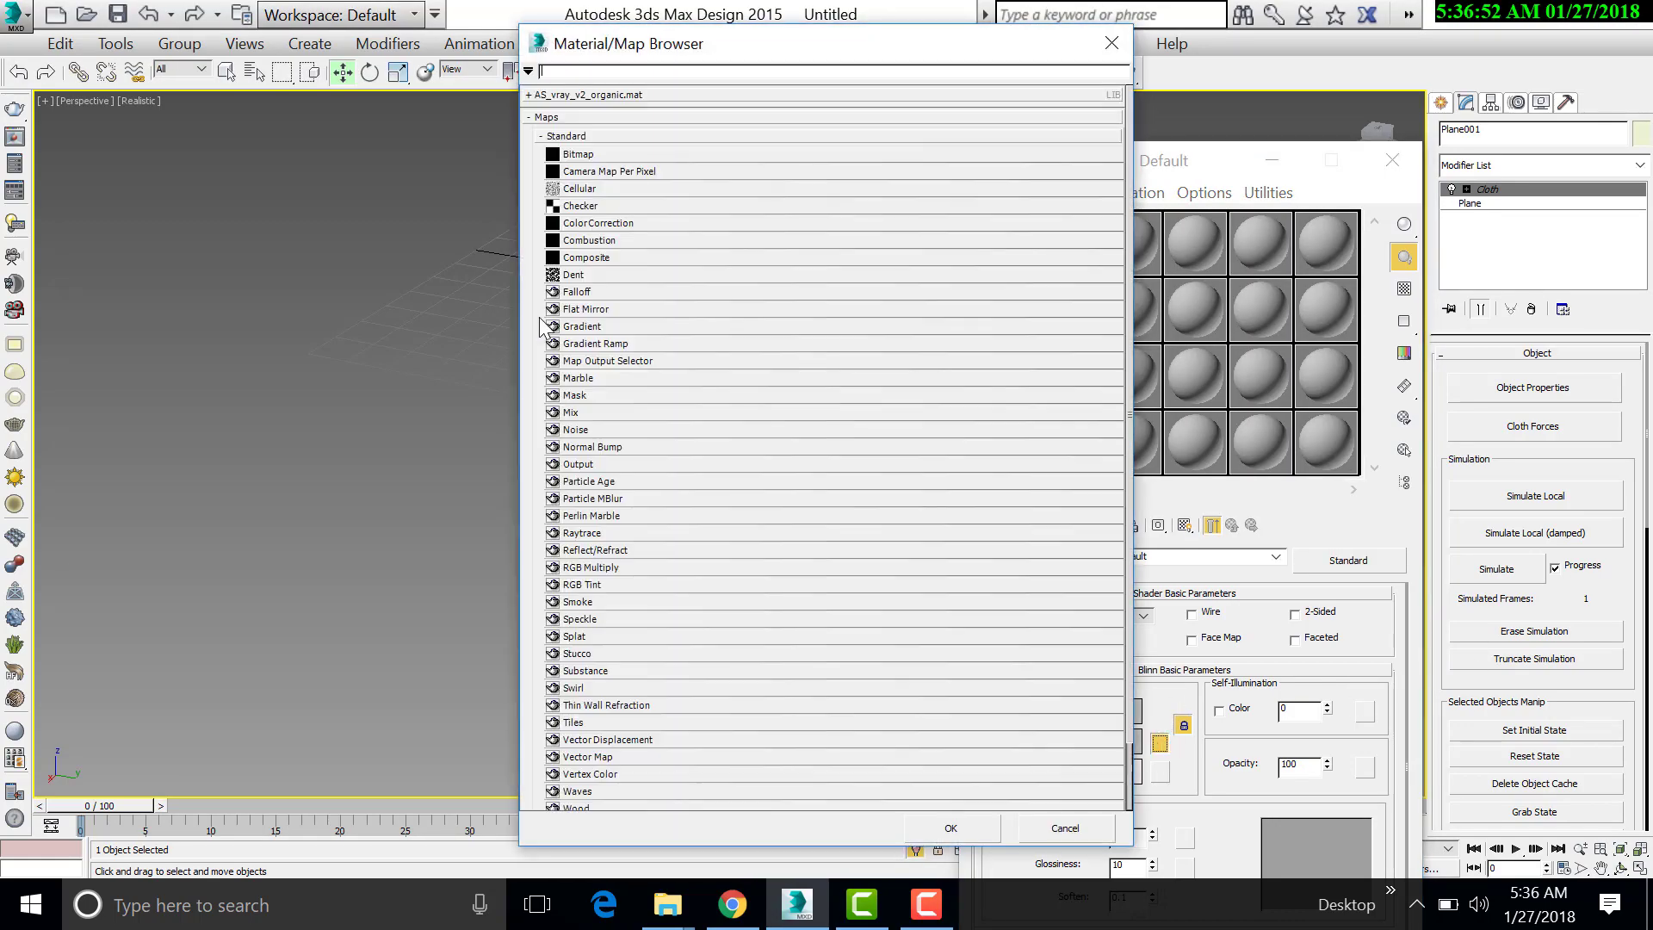
{"action": "double_click", "coordinate": [974, 153]}
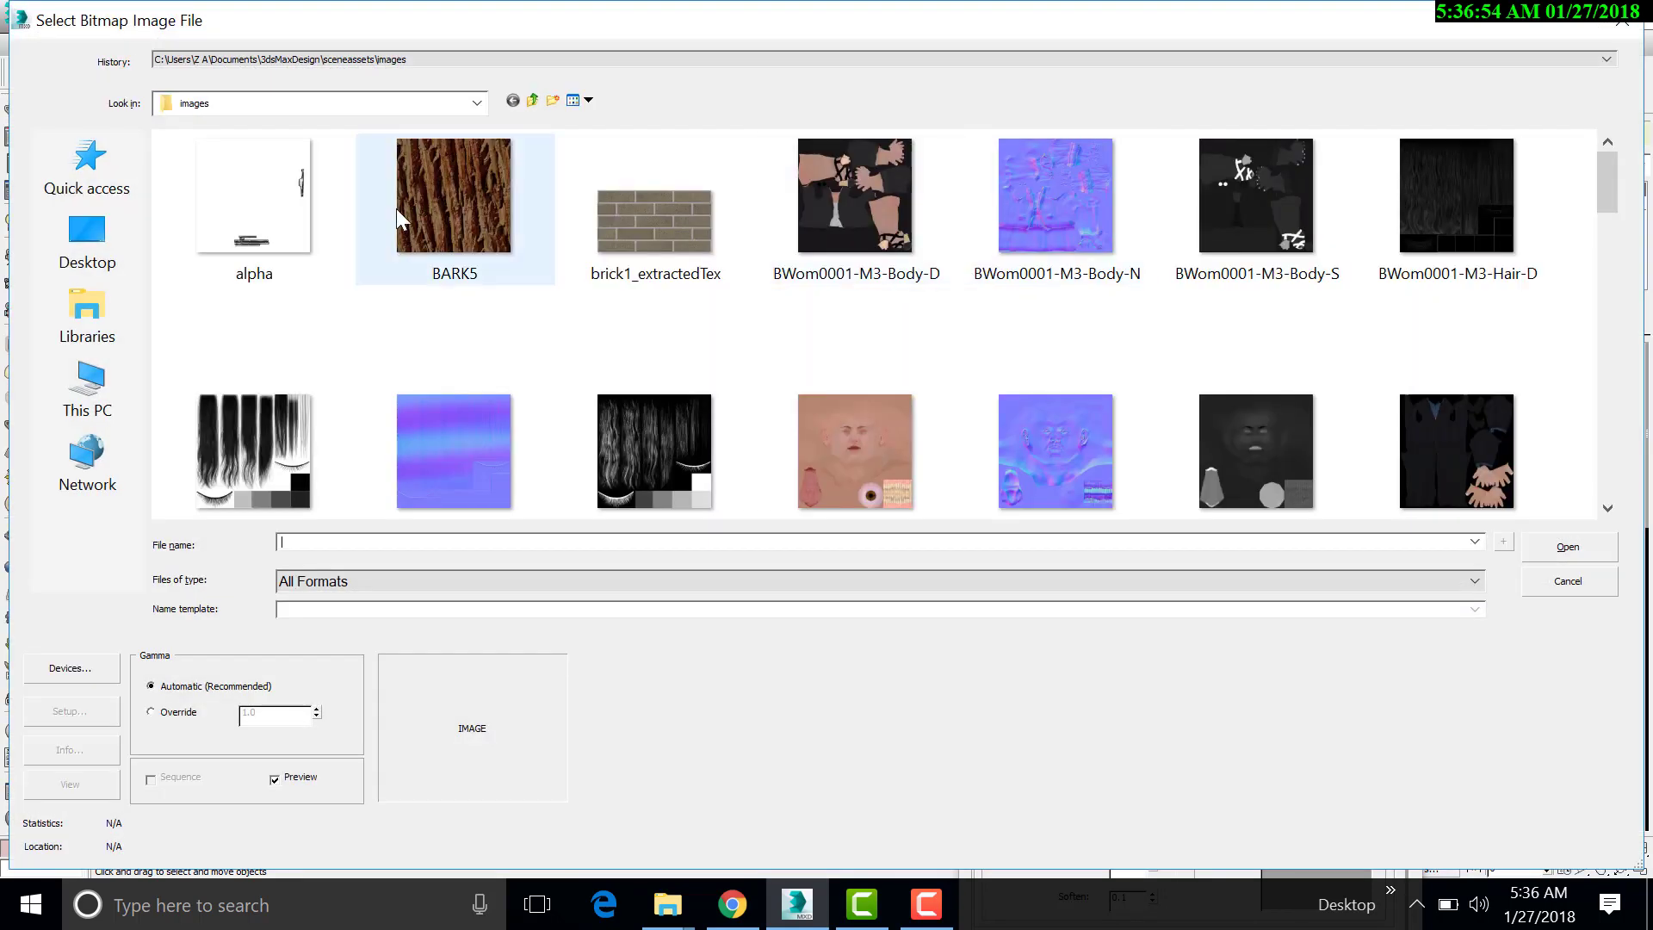
{"action": "left_click", "coordinate": [475, 103]}
{"action": "left_click", "coordinate": [234, 515]}
{"action": "double_click", "coordinate": [225, 169]}
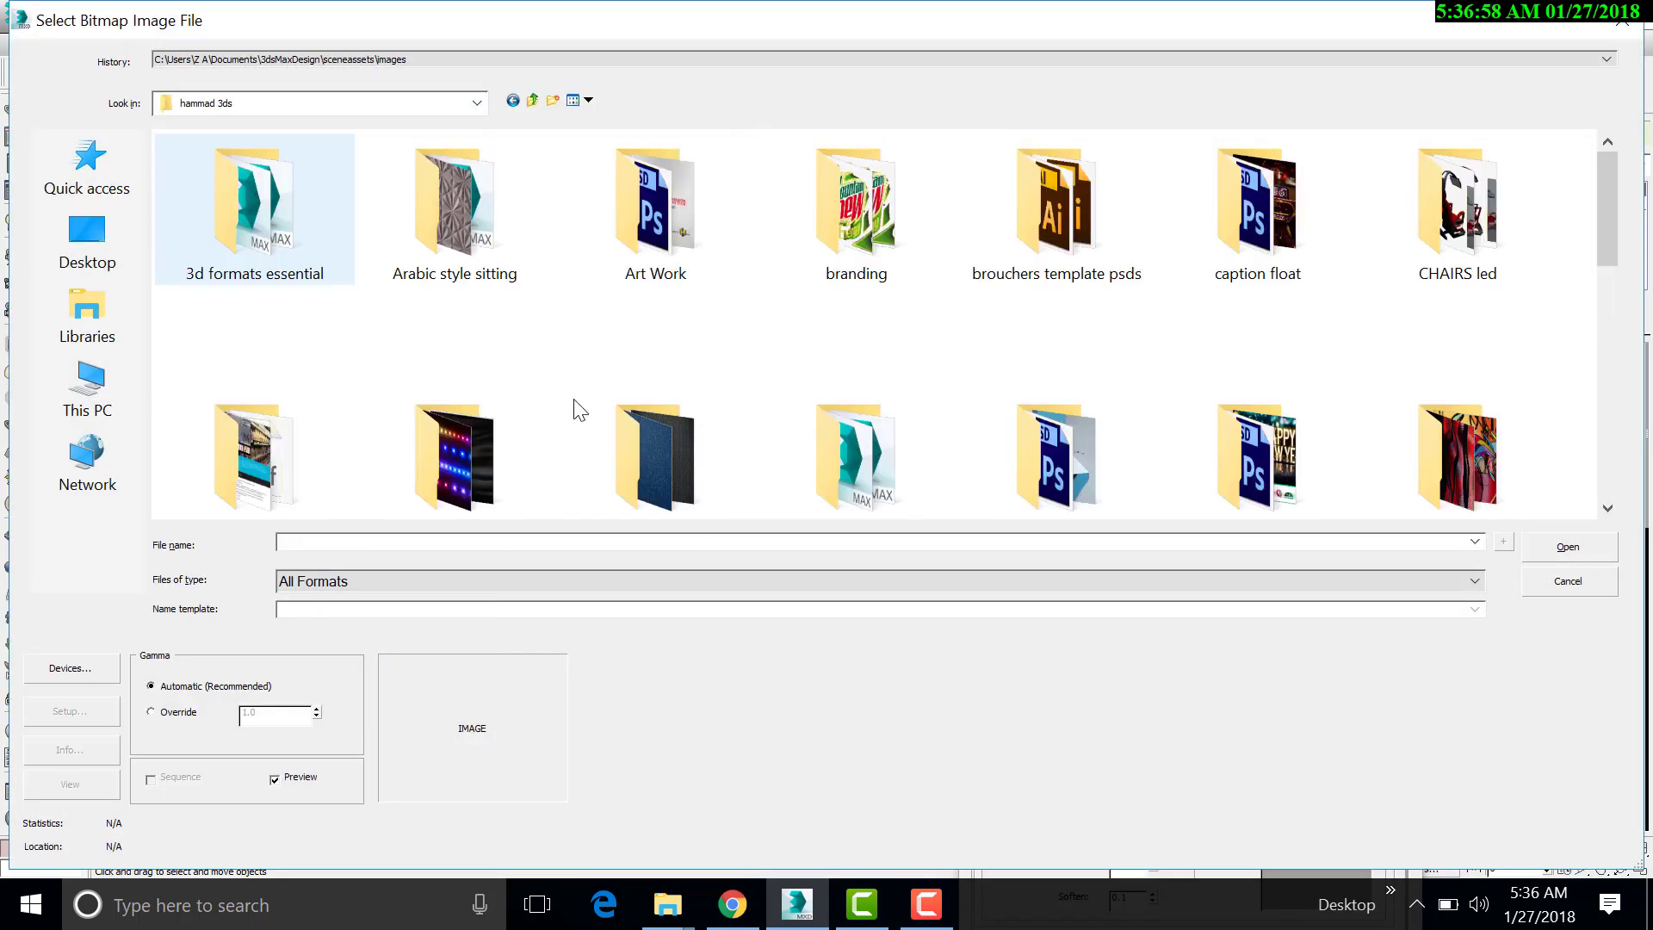
{"action": "scroll", "coordinate": [1127, 344], "scroll_direction": "down", "scroll_amount": 3}
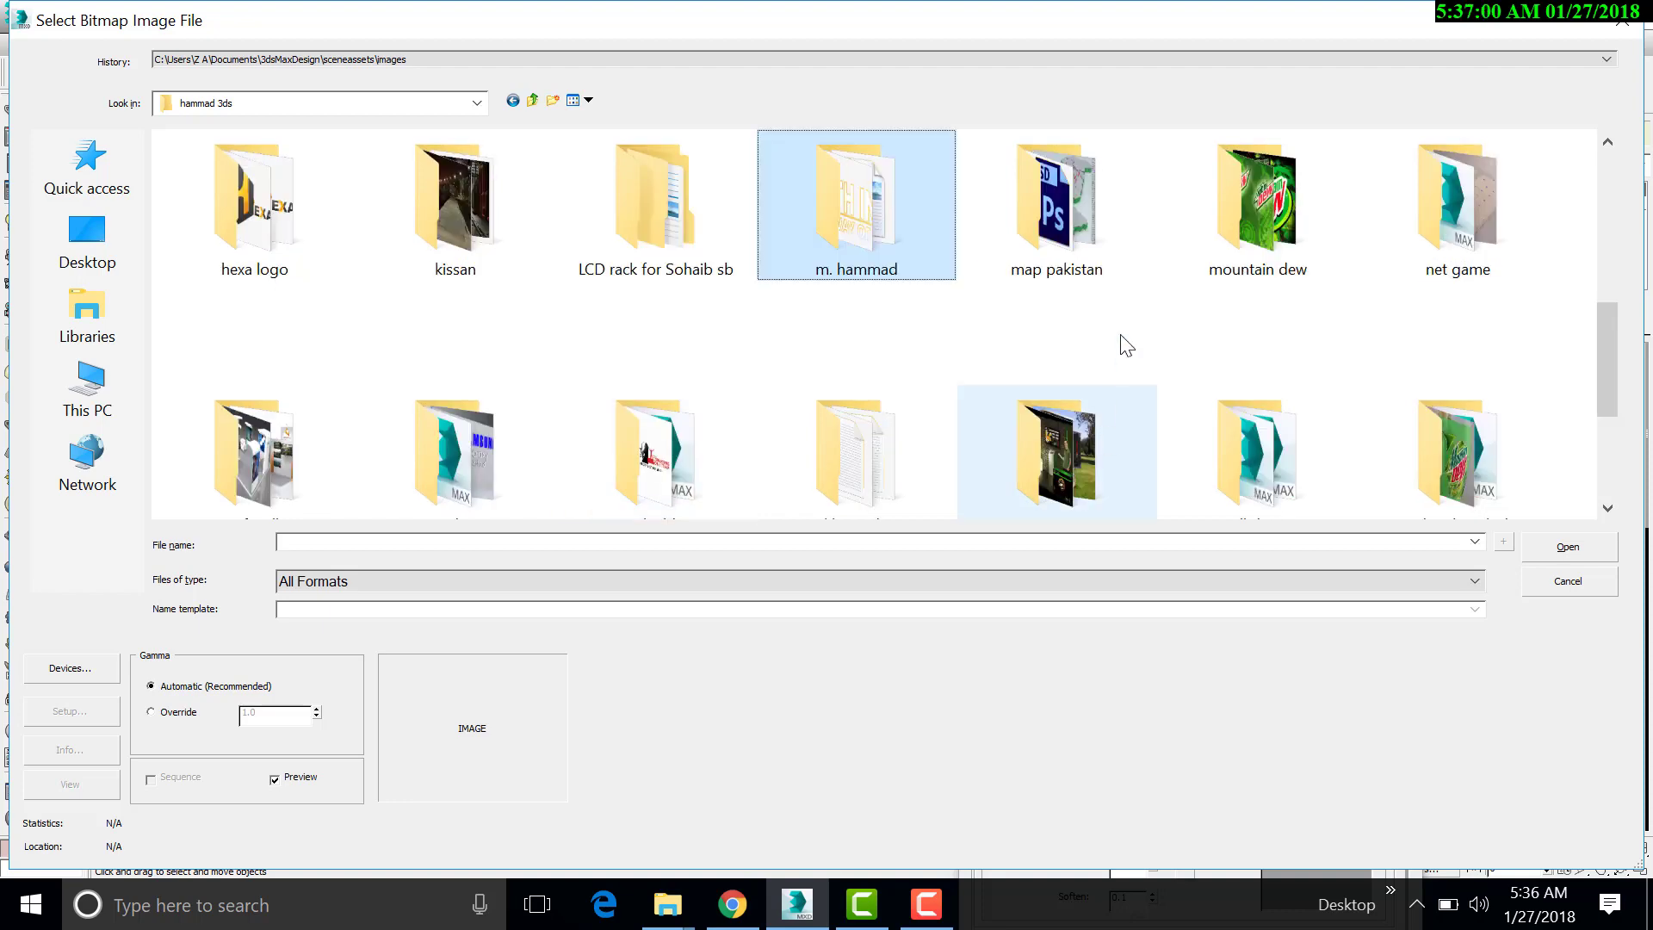
{"action": "double_click", "coordinate": [889, 213]}
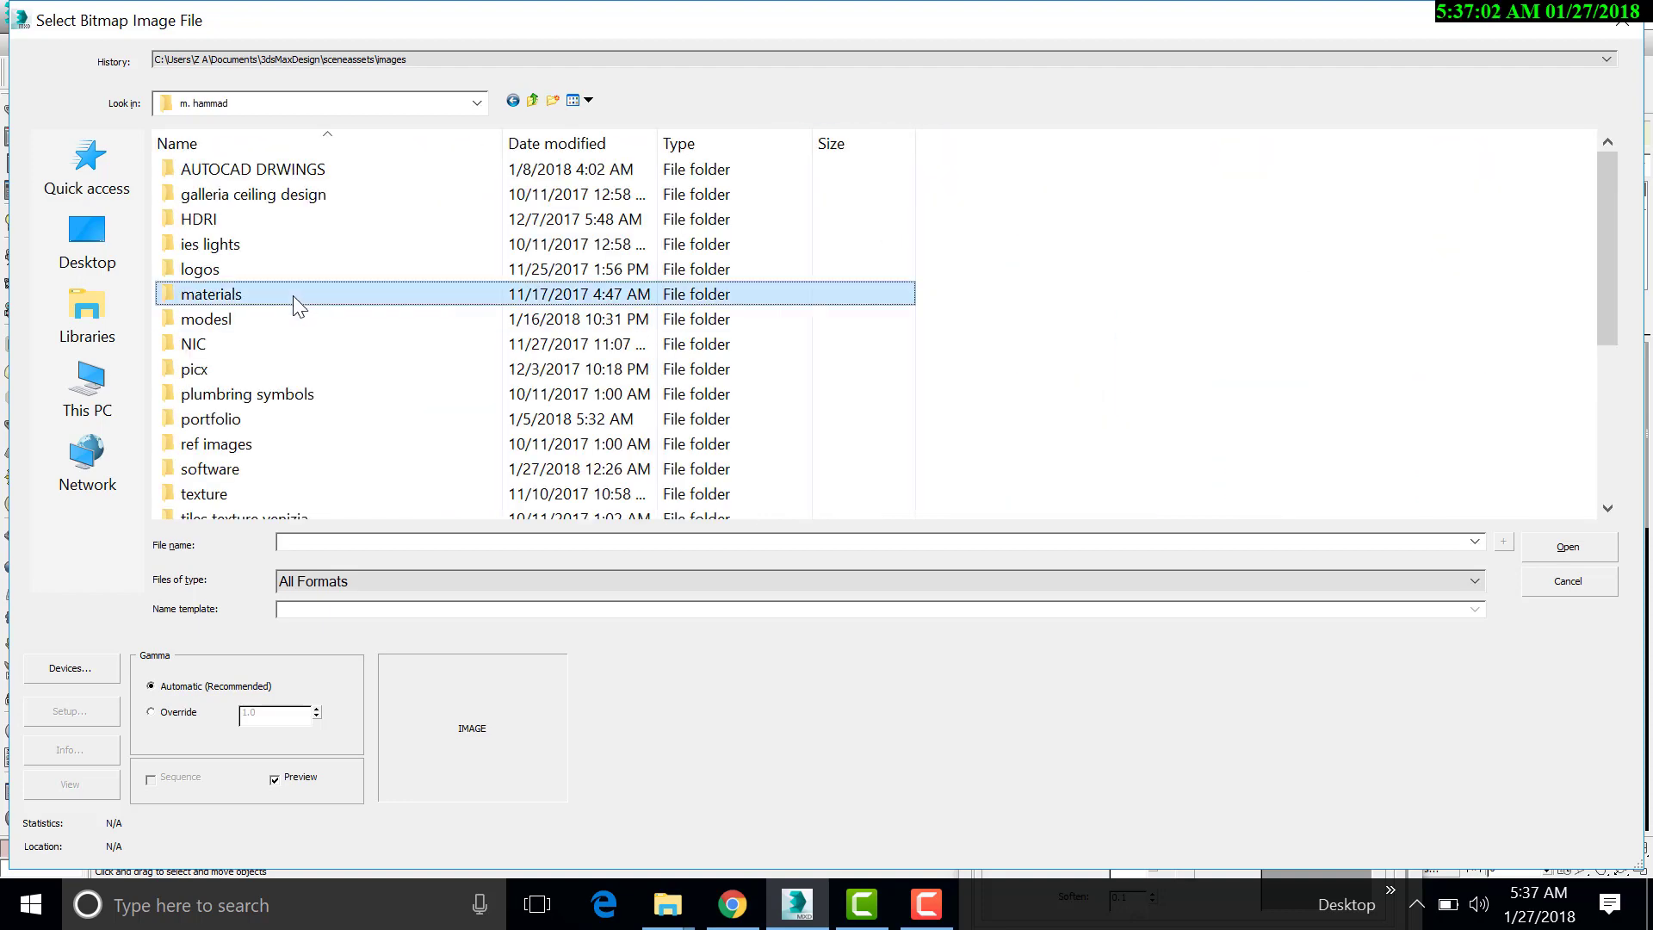
{"action": "double_click", "coordinate": [239, 496]}
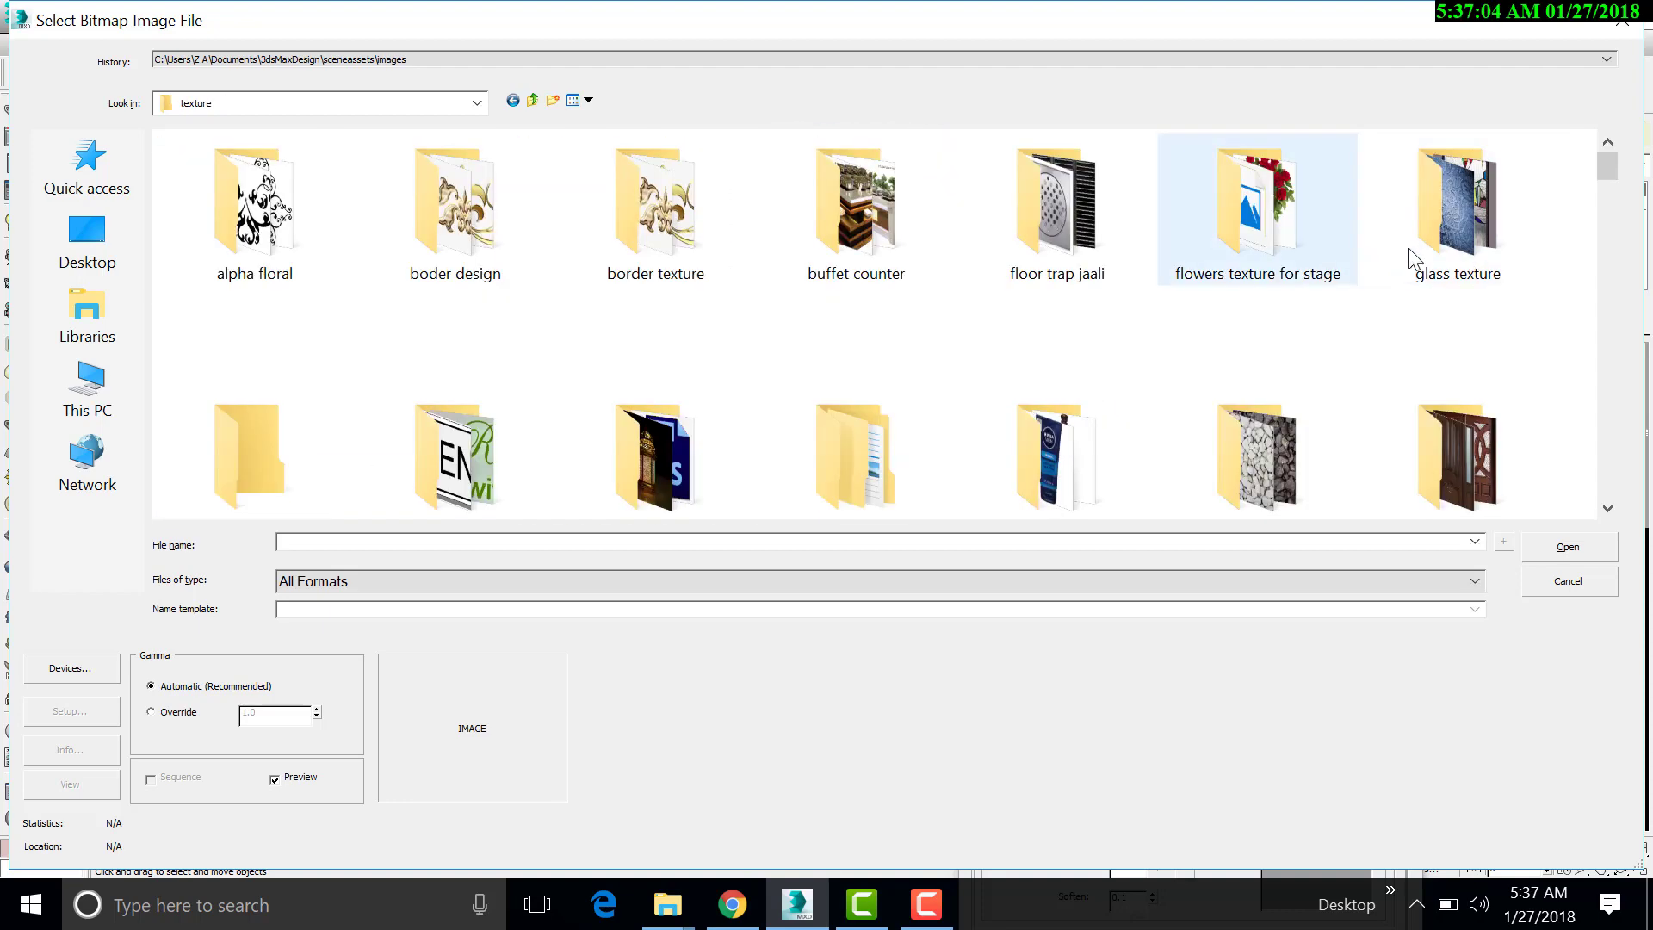
- Load the red silk image 8191-11 from the textre silk texture folder
{"action": "mouse_move", "coordinate": [1608, 166]}
{"action": "left_mouse_down"}
{"action": "mouse_move", "coordinate": [1639, 479]}
{"action": "mouse_move", "coordinate": [1618, 146]}
{"action": "left_mouse_up"}
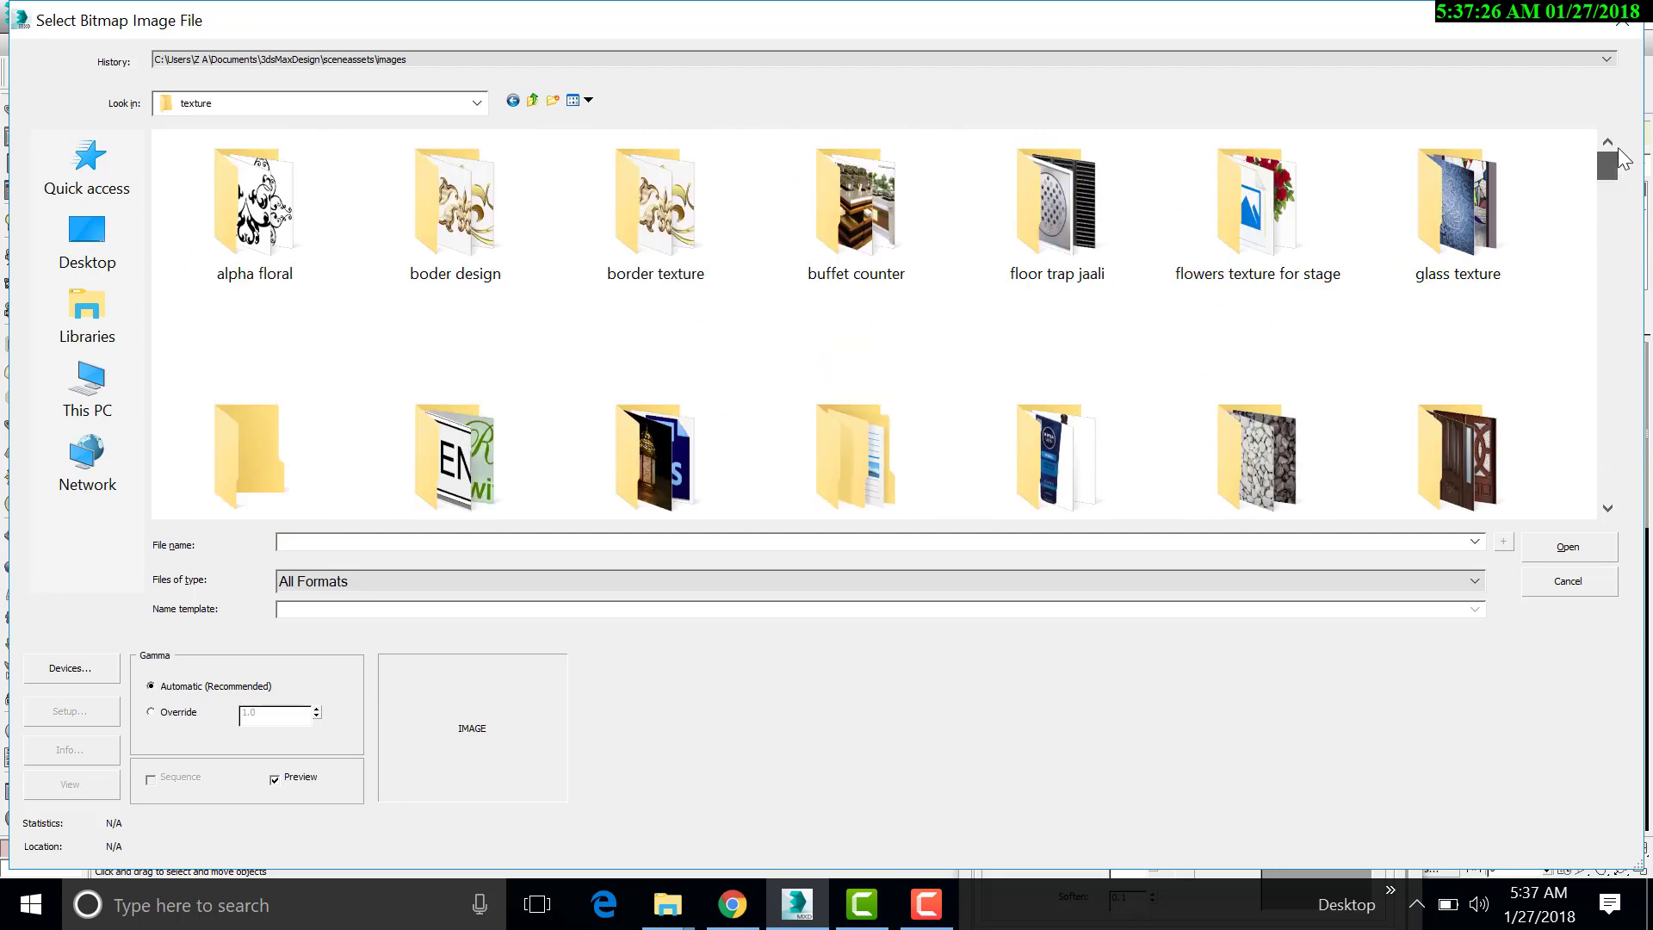
{"action": "scroll", "coordinate": [625, 361], "scroll_direction": "down", "scroll_amount": 1}
{"action": "left_click", "coordinate": [546, 212]}
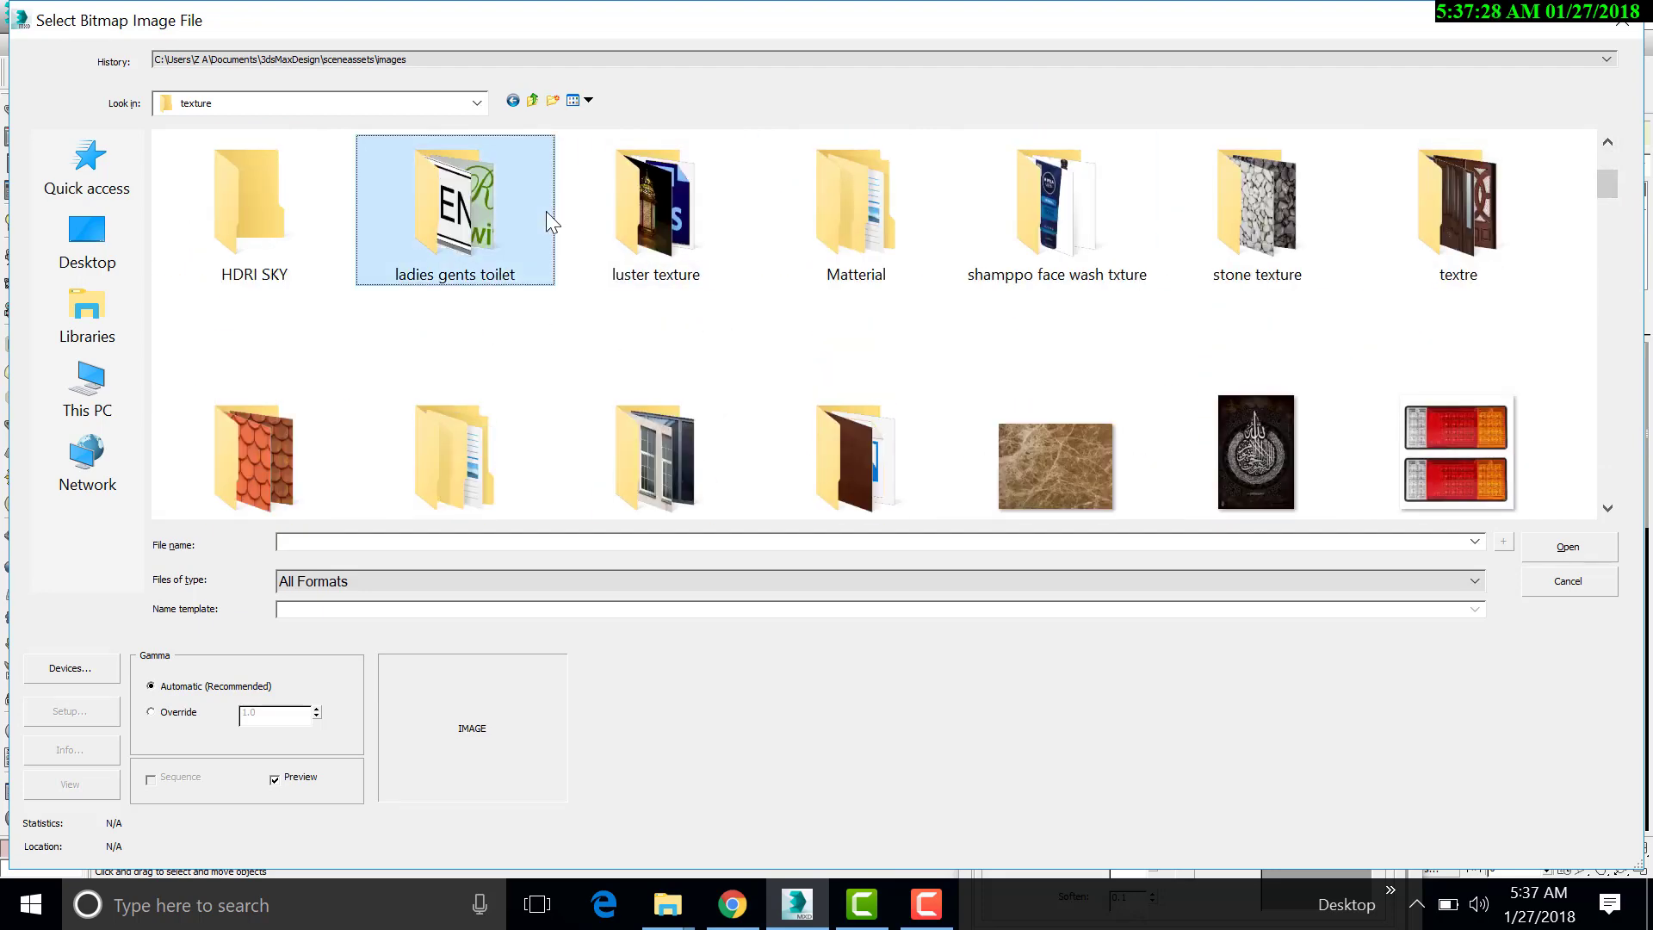
{"action": "left_click", "coordinate": [1410, 205]}
{"action": "double_click", "coordinate": [1411, 199]}
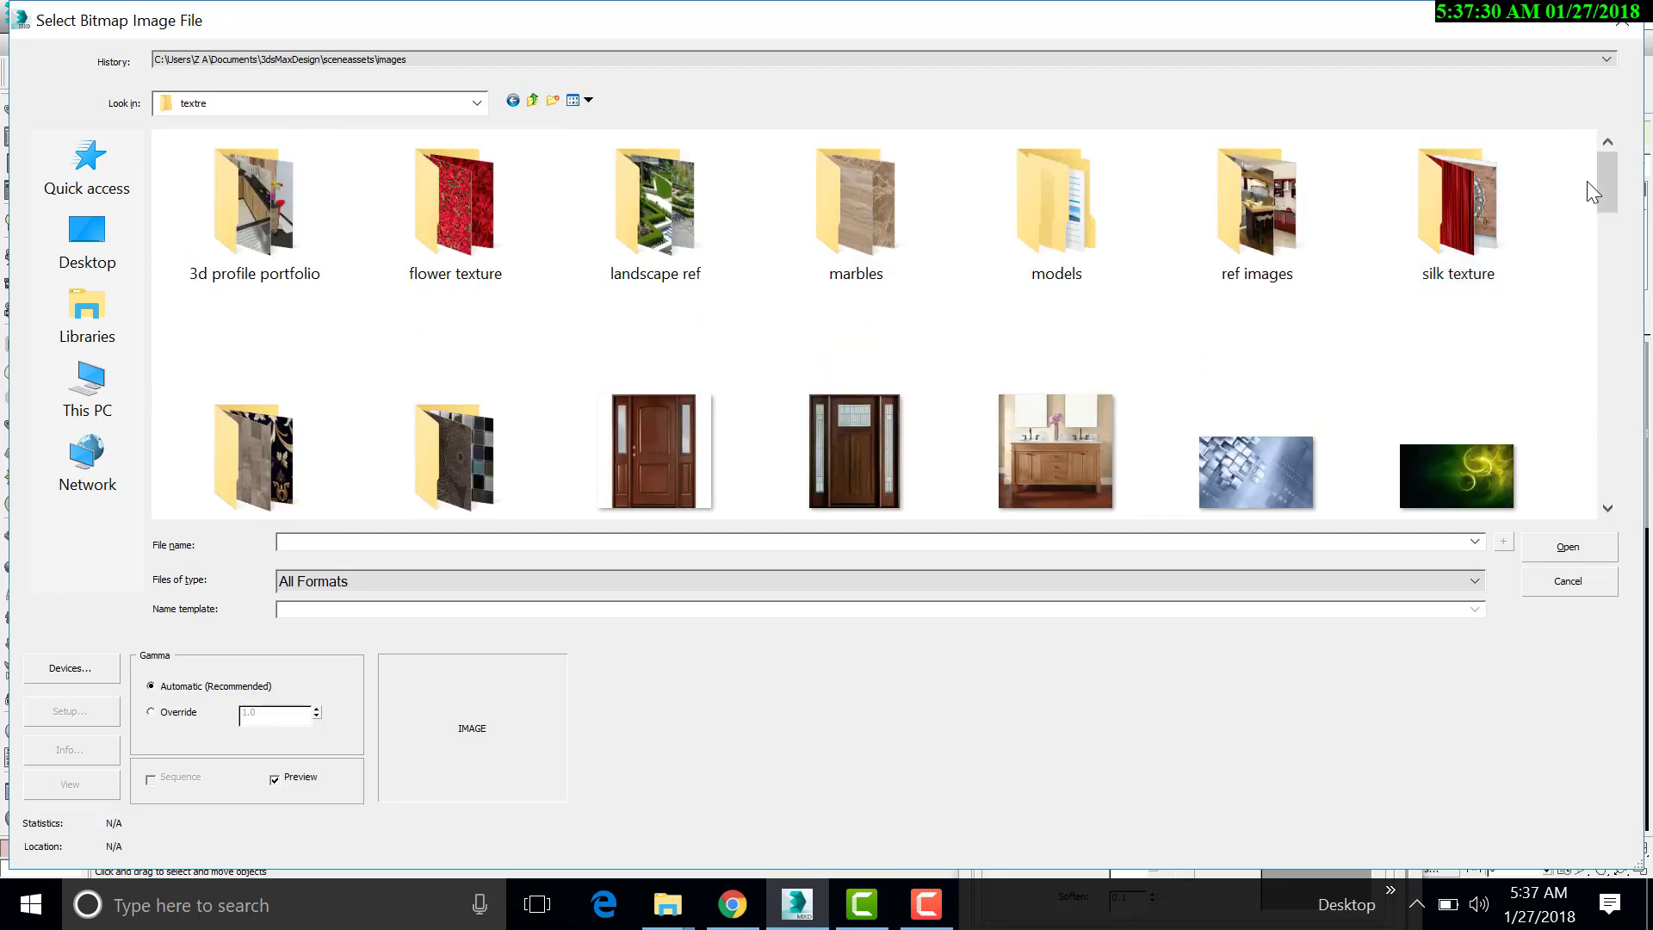
{"action": "double_click", "coordinate": [1479, 203]}
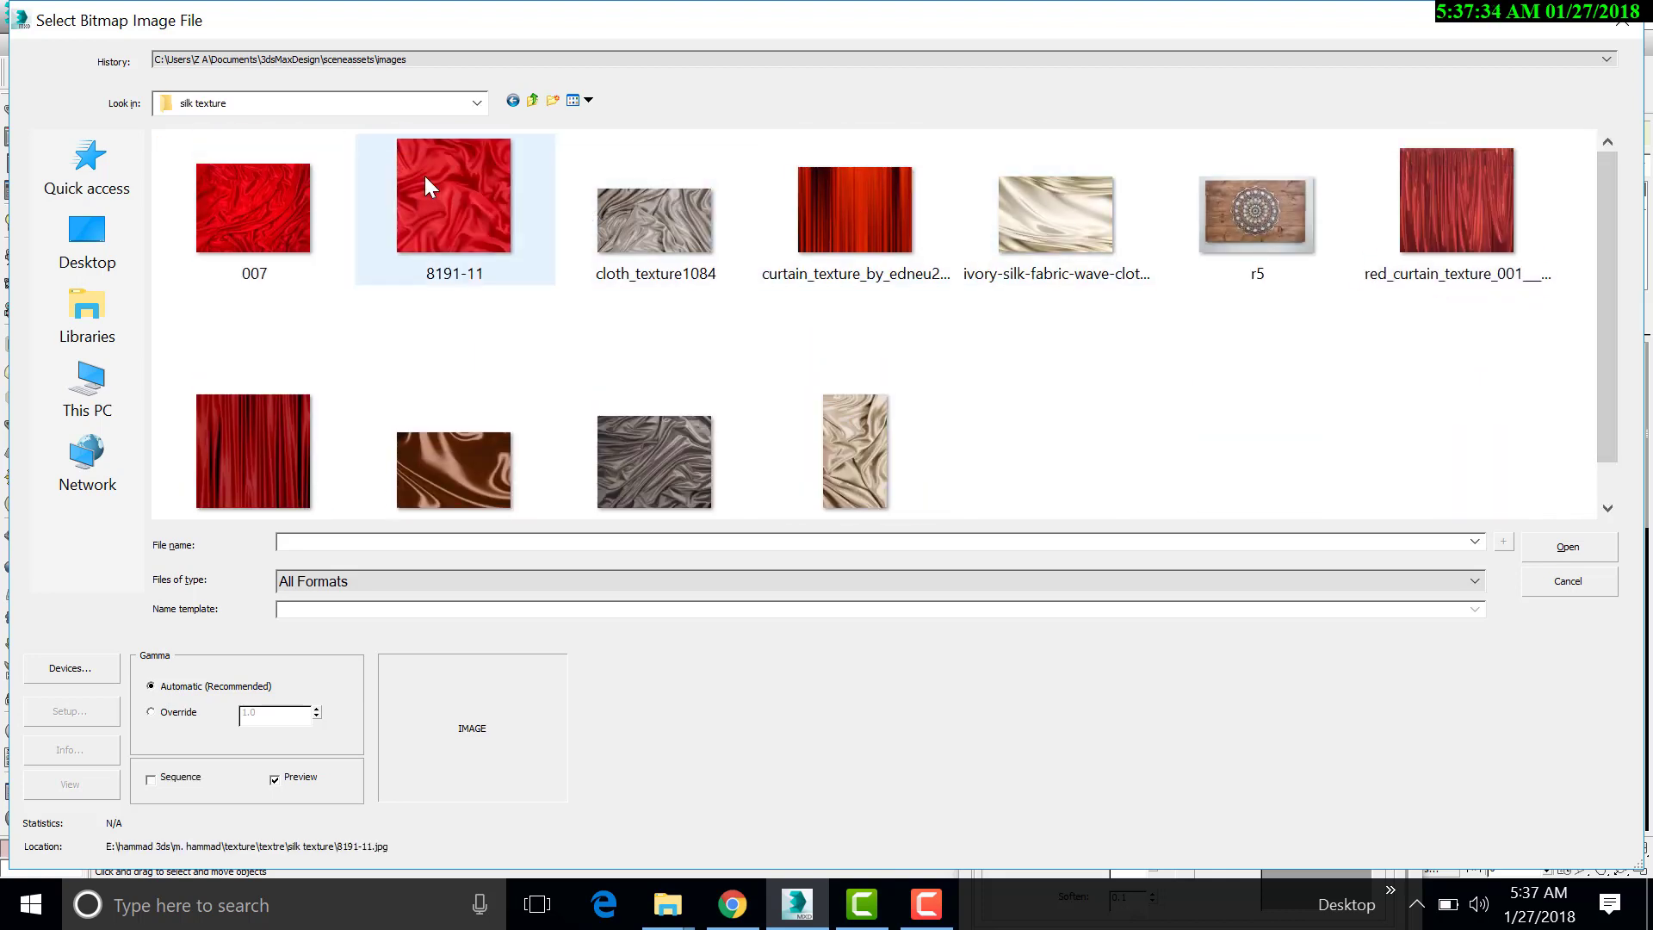
{"action": "left_click", "coordinate": [425, 176]}
{"action": "left_click", "coordinate": [210, 463]}
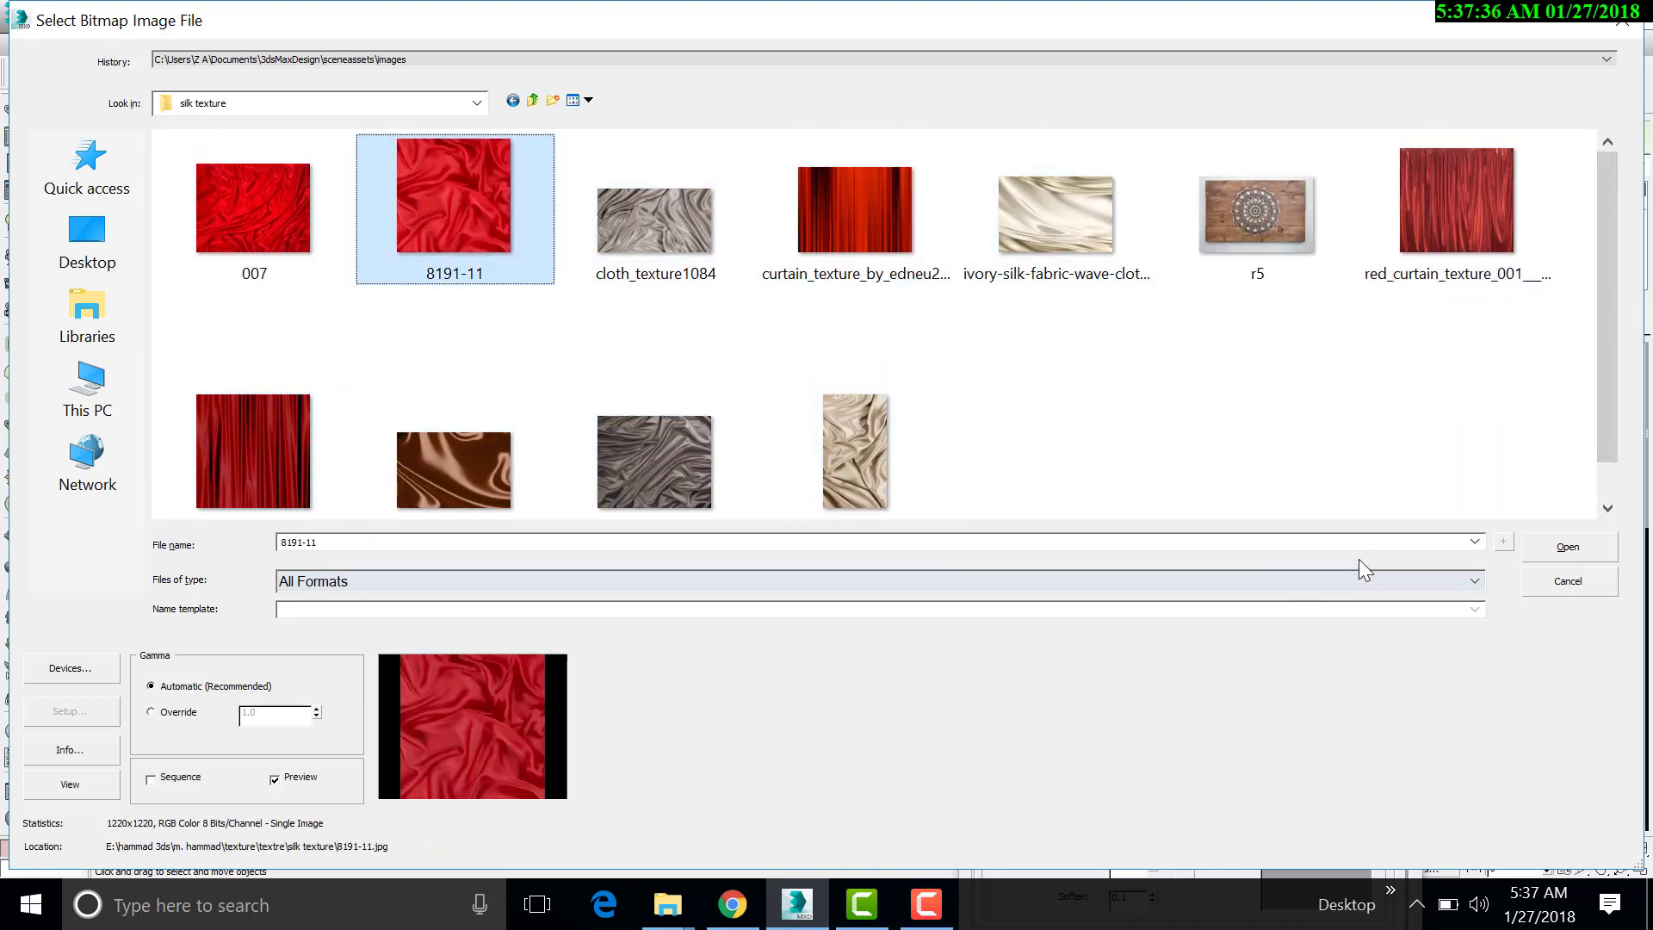
{"action": "left_click", "coordinate": [1532, 551]}
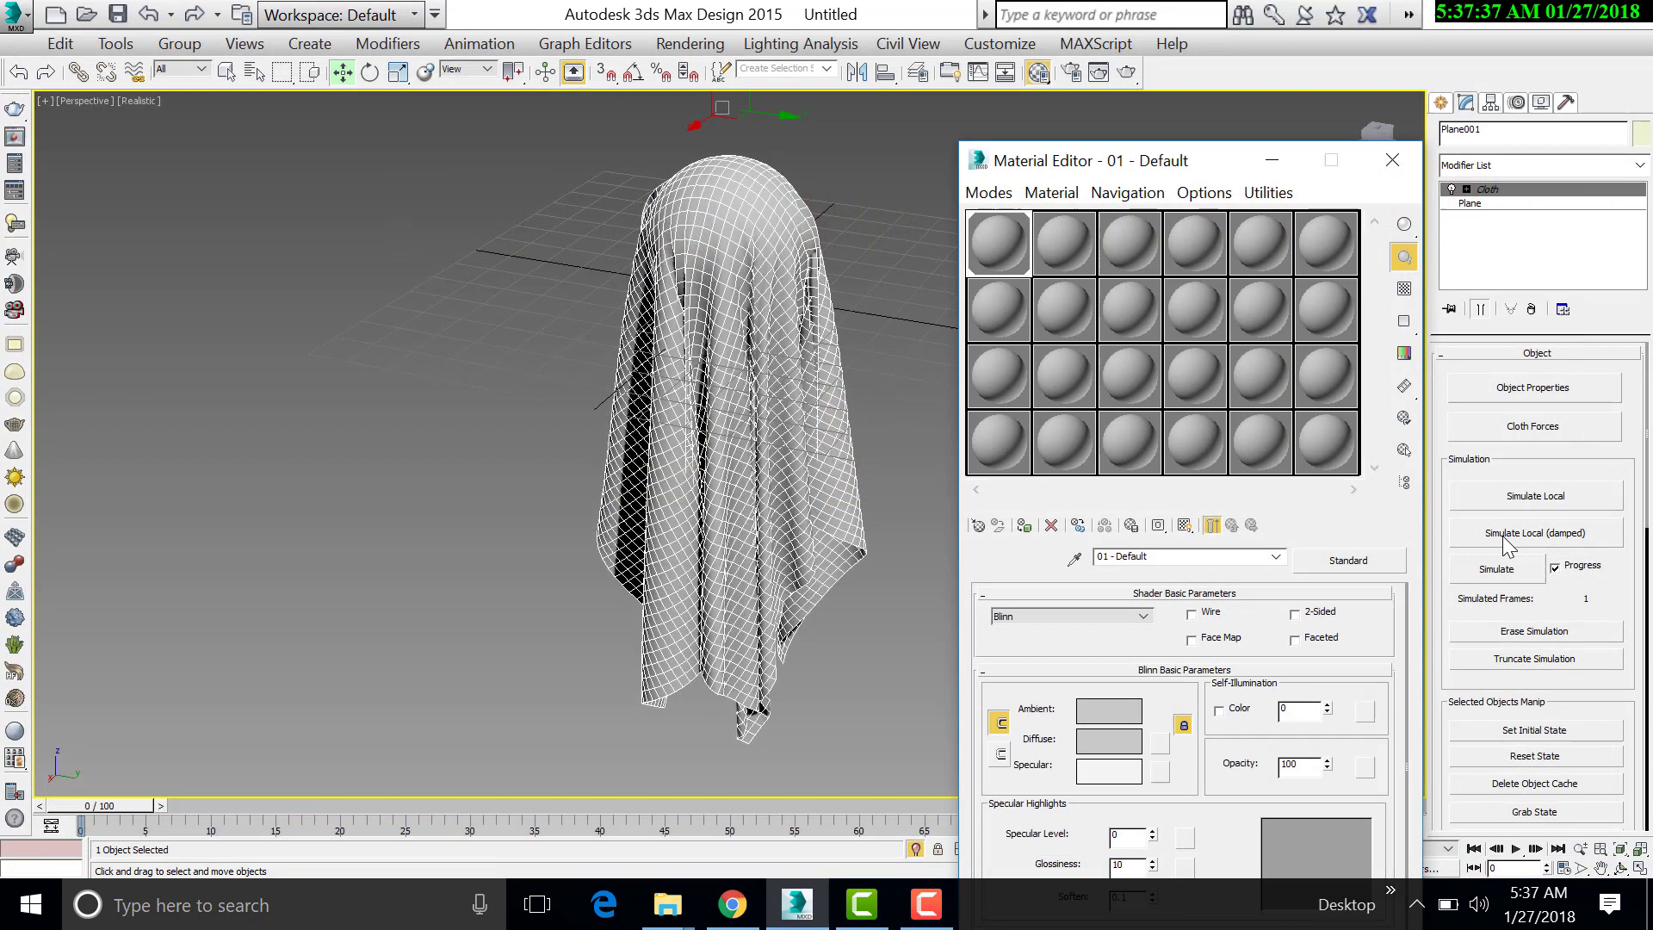
- Assign the silk material to the cloth and show it shaded in the viewport
{"action": "left_click", "coordinate": [1024, 525]}
{"action": "left_click", "coordinate": [1184, 525]}
{"action": "left_click", "coordinate": [917, 661]}
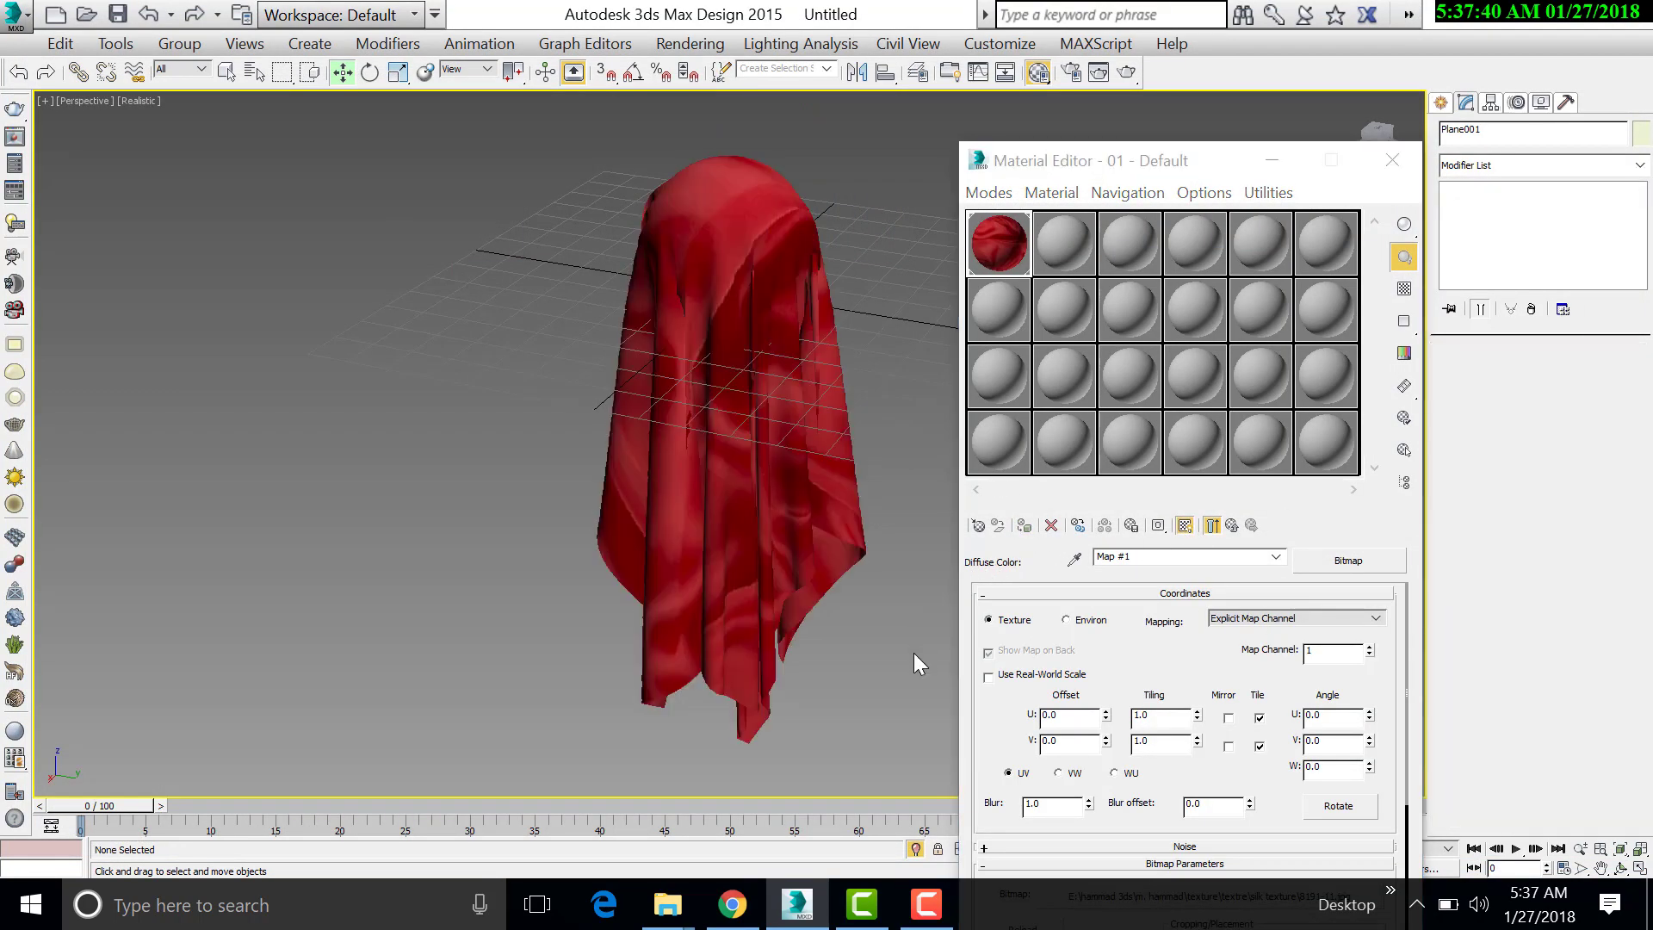
{"action": "left_click", "coordinate": [785, 217]}
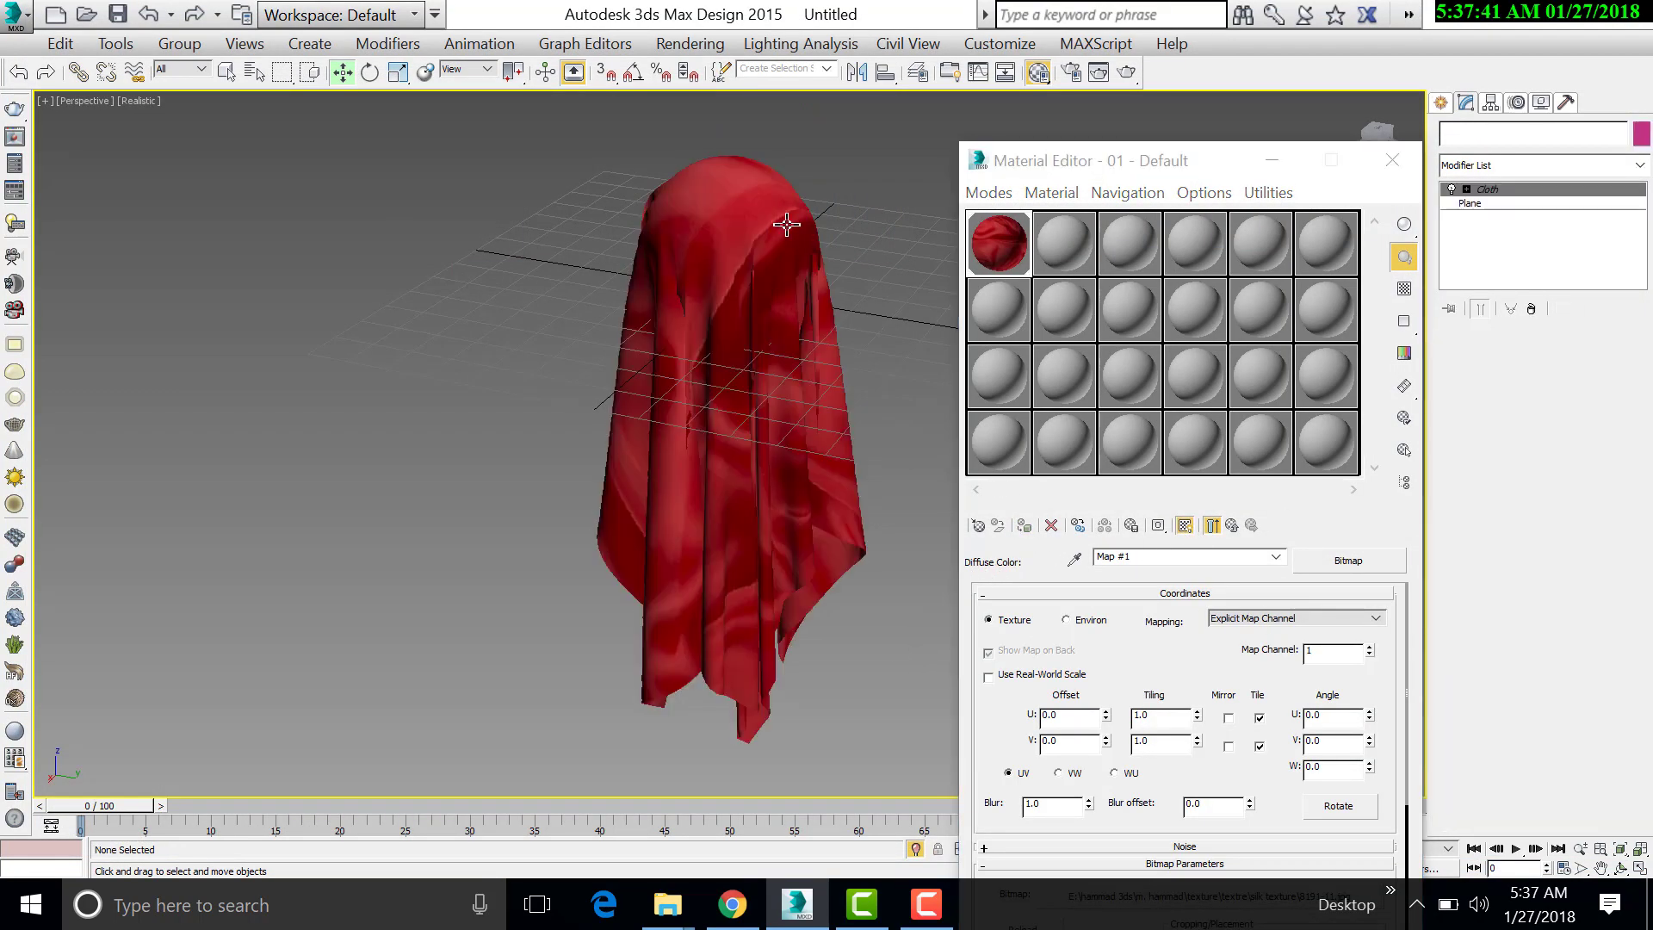
{"action": "left_click", "coordinate": [1277, 155]}
{"action": "left_click", "coordinate": [1491, 167]}
- Add a UVW Map modifier above Cloth and try Box, Shrink Wrap, Spherical and Cylindrical projections
{"action": "key", "text": "u"}
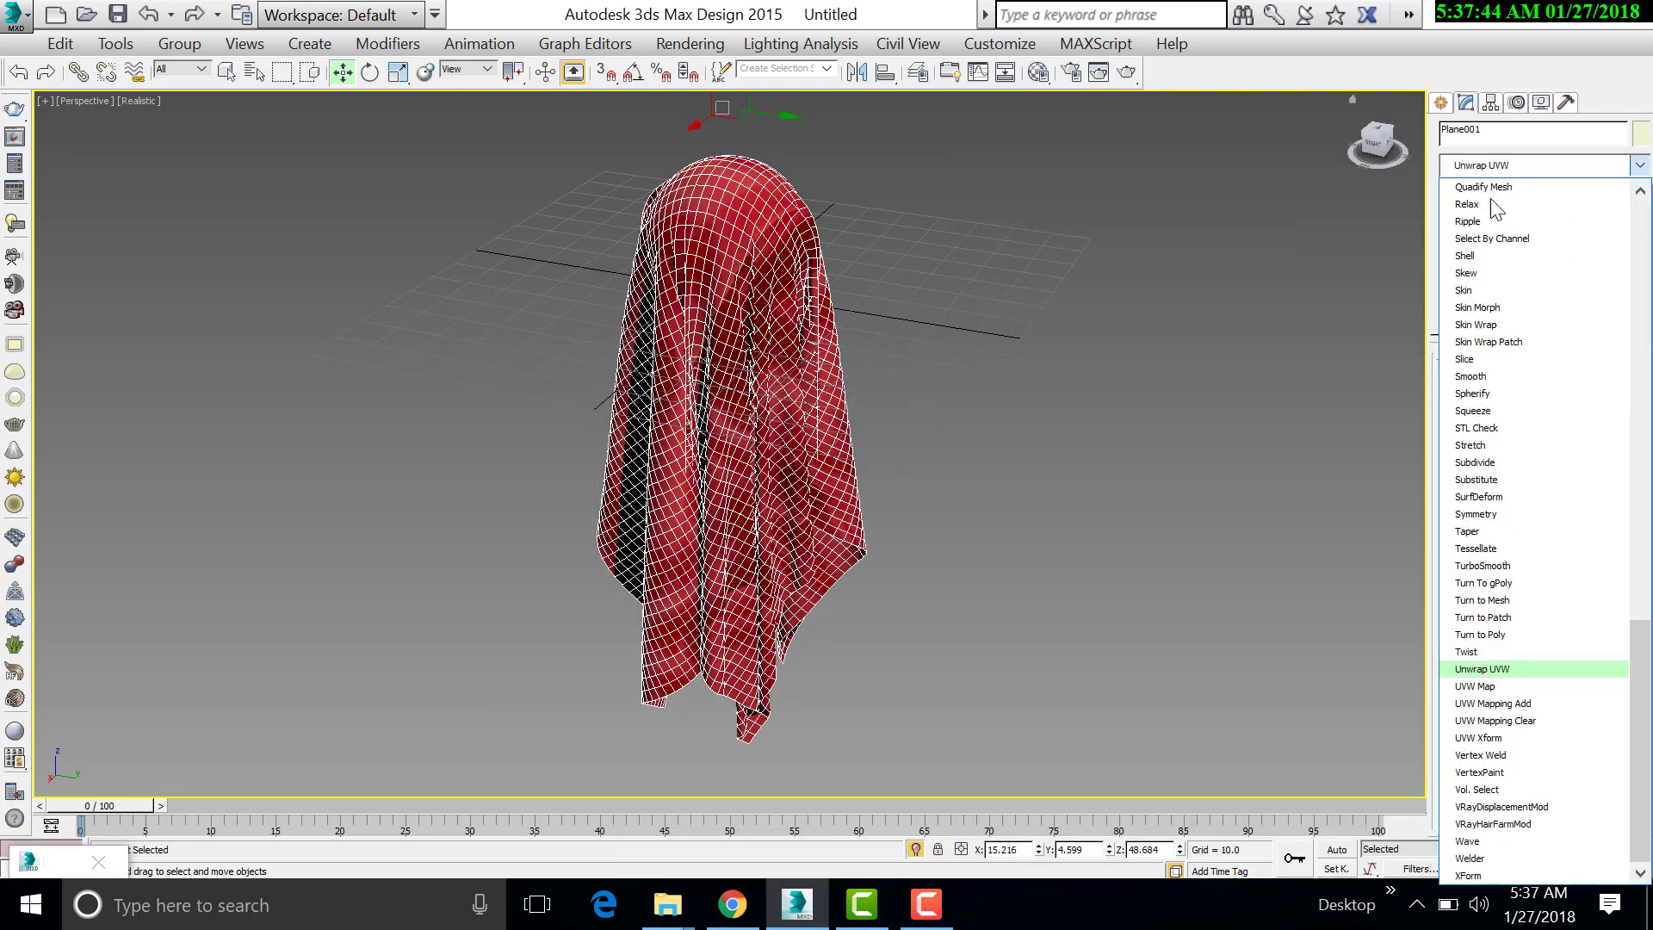
{"action": "left_click", "coordinate": [1508, 686]}
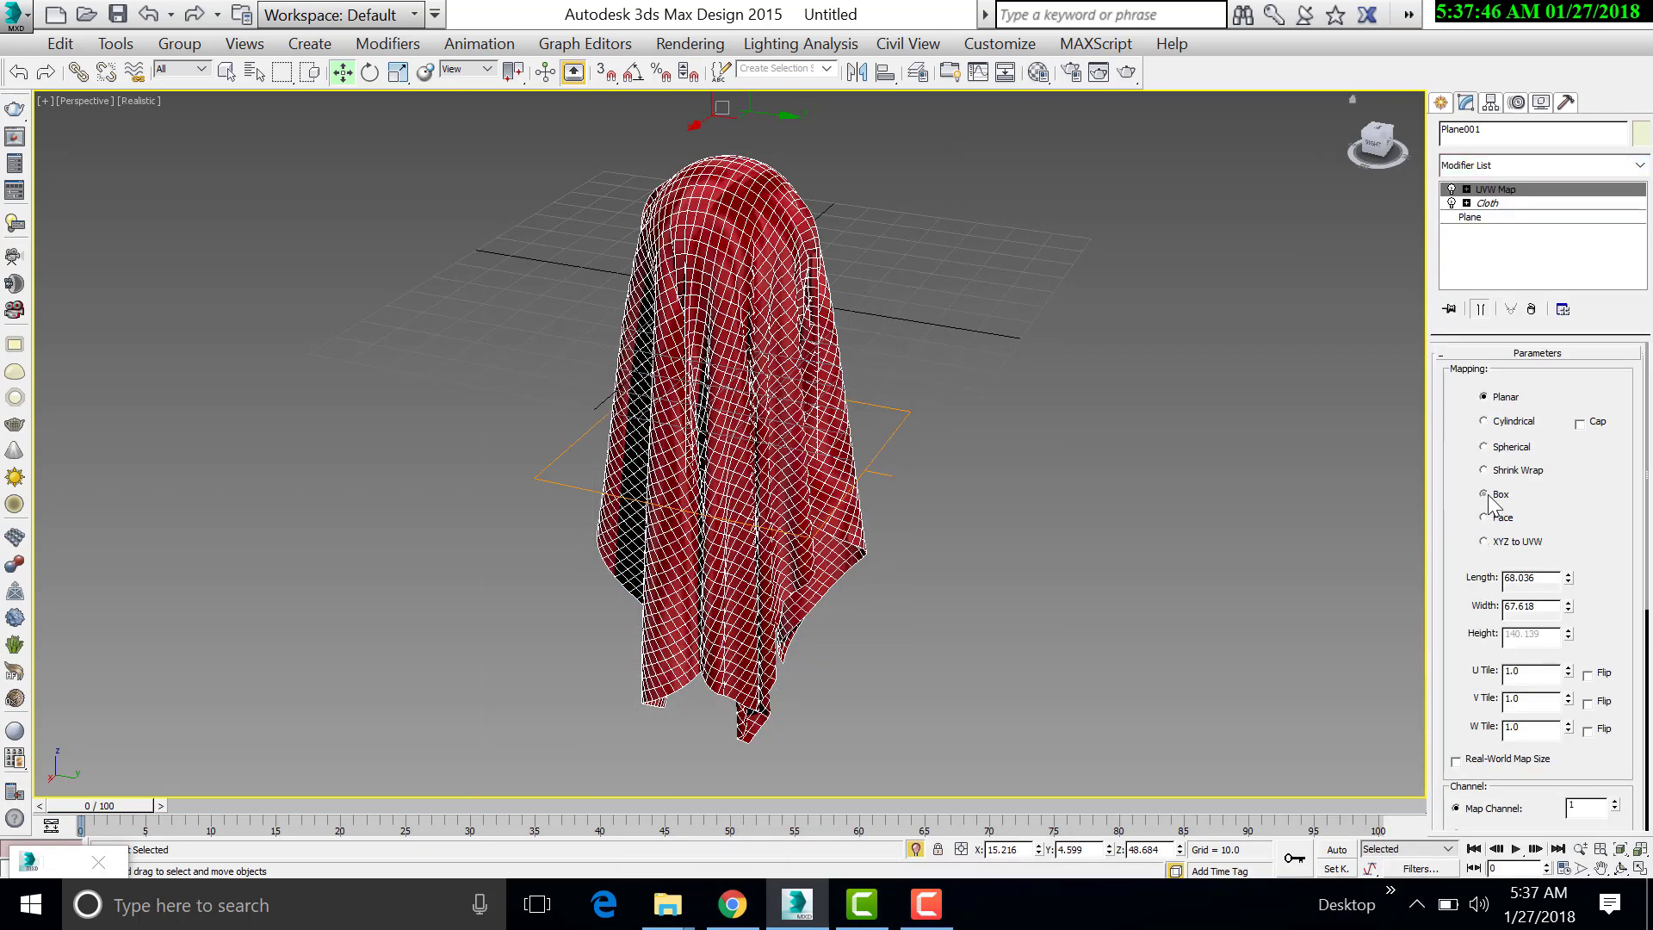
{"action": "left_click", "coordinate": [1486, 495]}
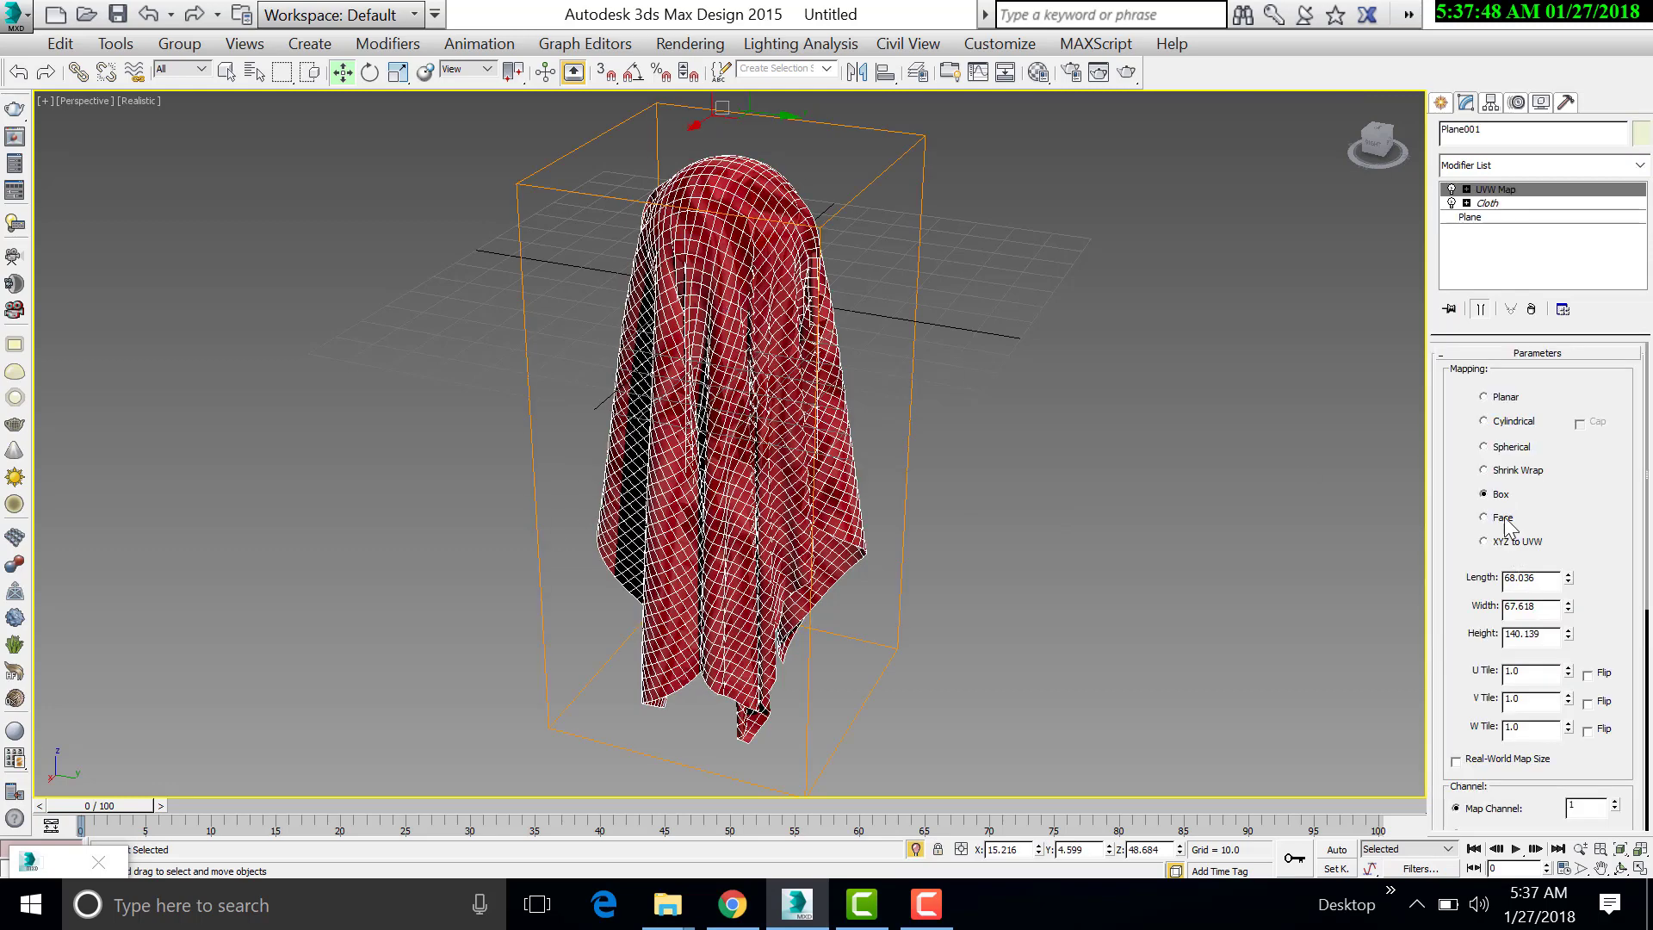
{"action": "left_click", "coordinate": [1484, 470]}
{"action": "left_click", "coordinate": [1496, 449]}
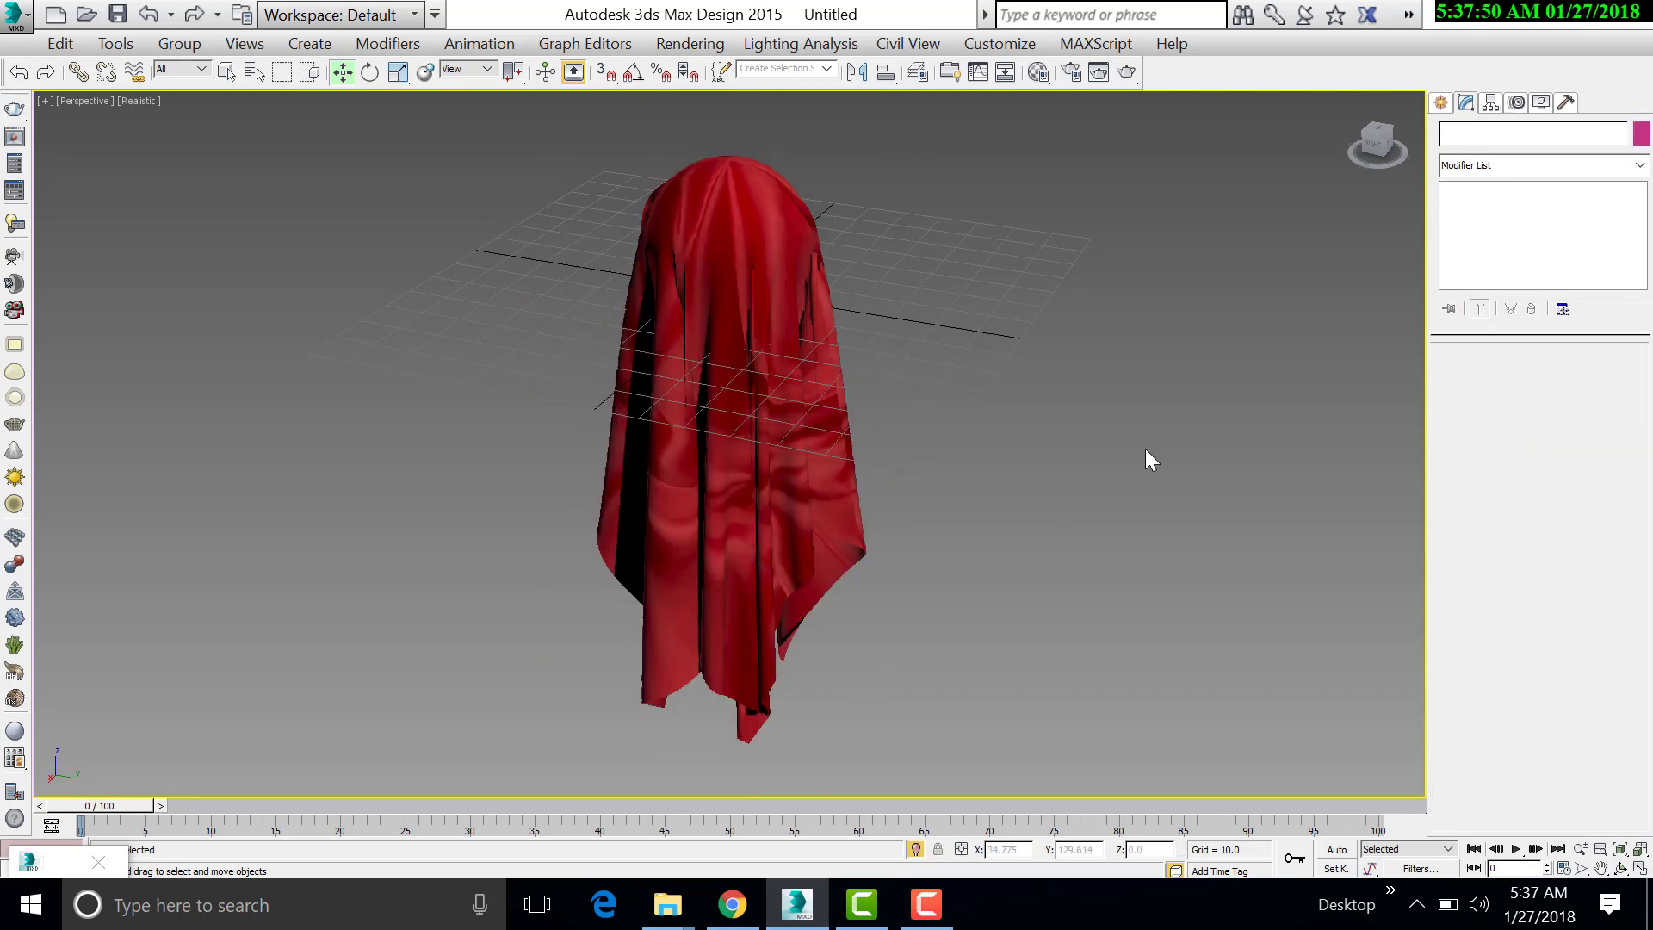
{"action": "left_click", "coordinate": [1501, 422]}
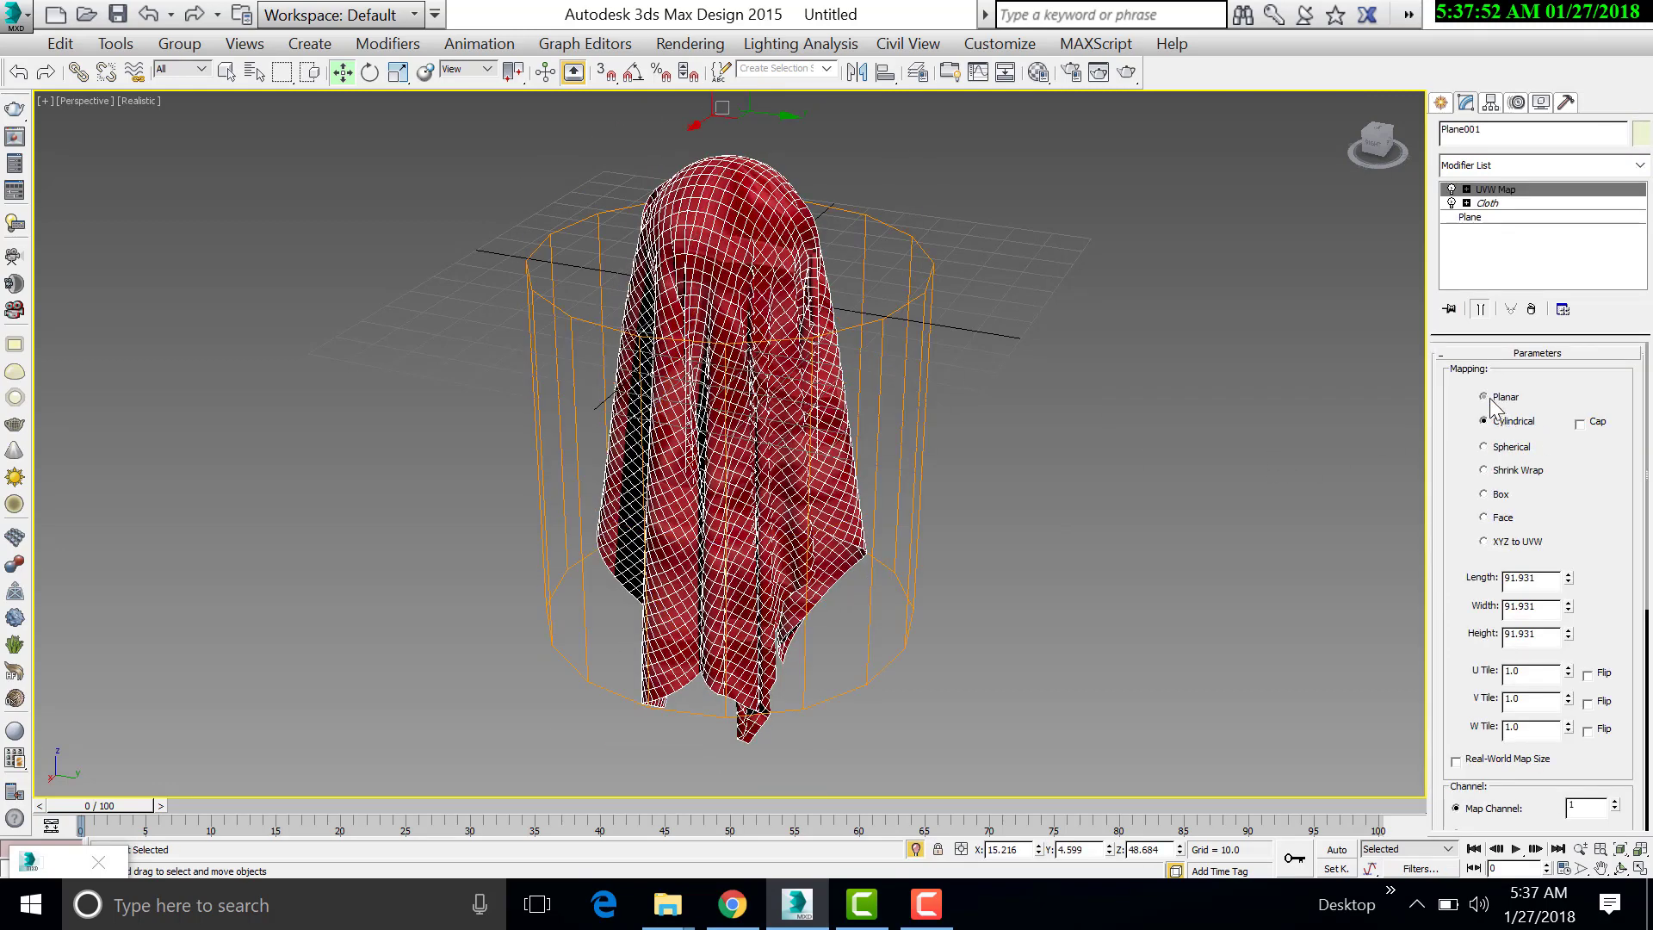
- Orbit around the draped cloth, deselecting and reselecting it to preview the mapped silk texture
{"action": "left_click", "coordinate": [1210, 419]}
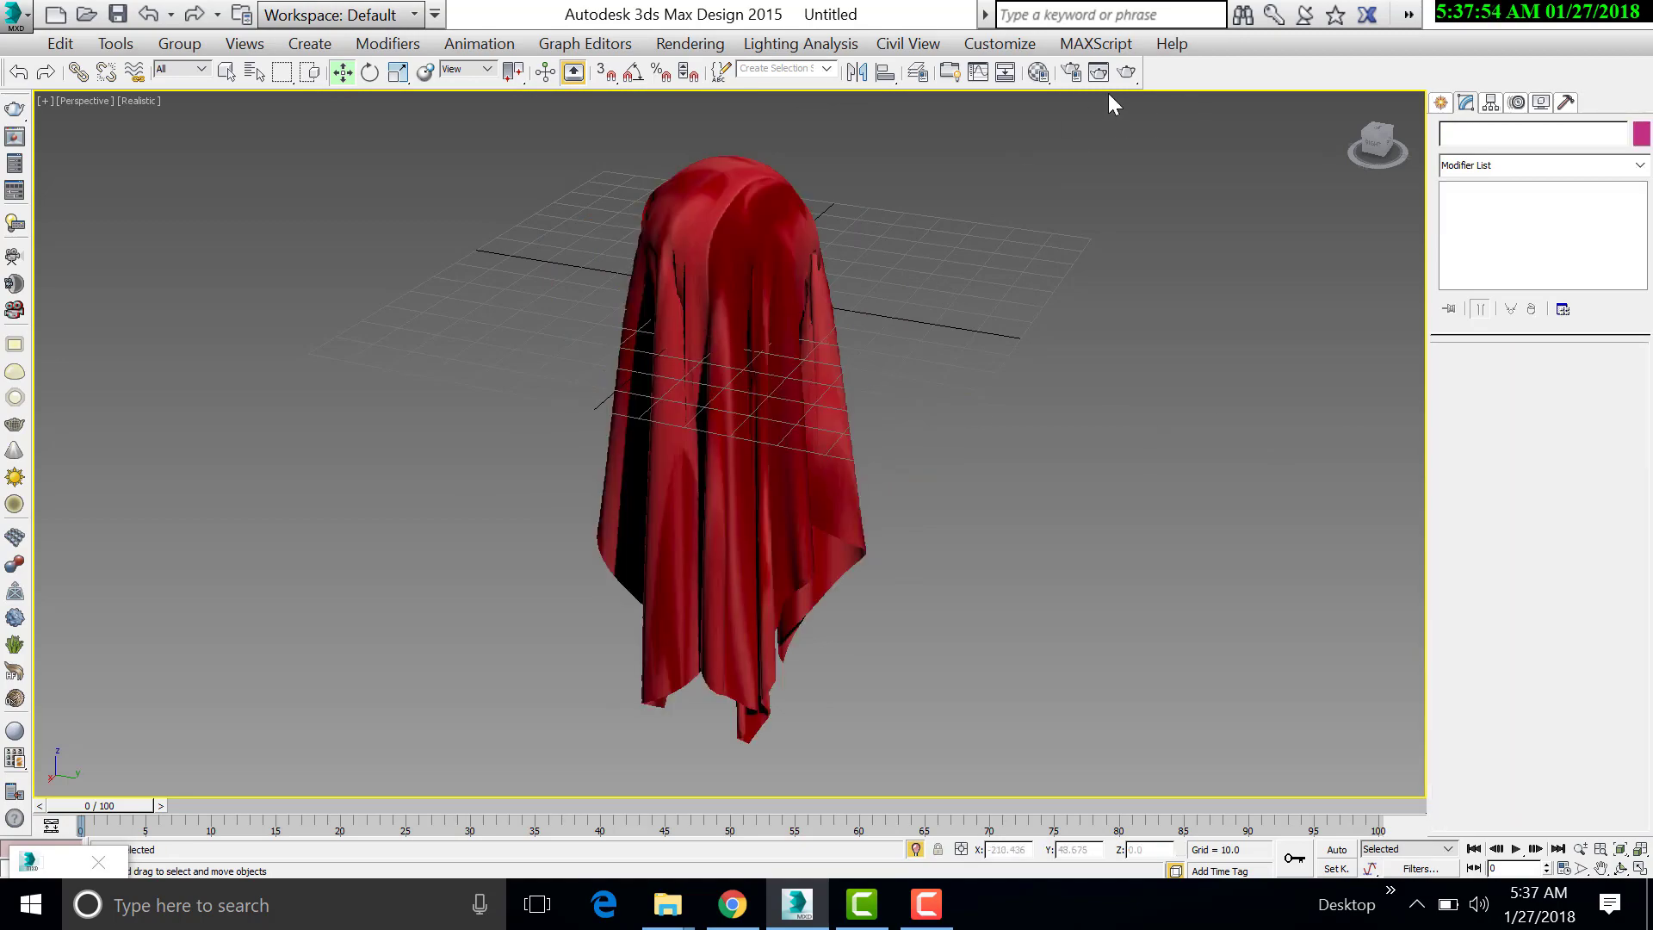
{"action": "left_click", "coordinate": [786, 534]}
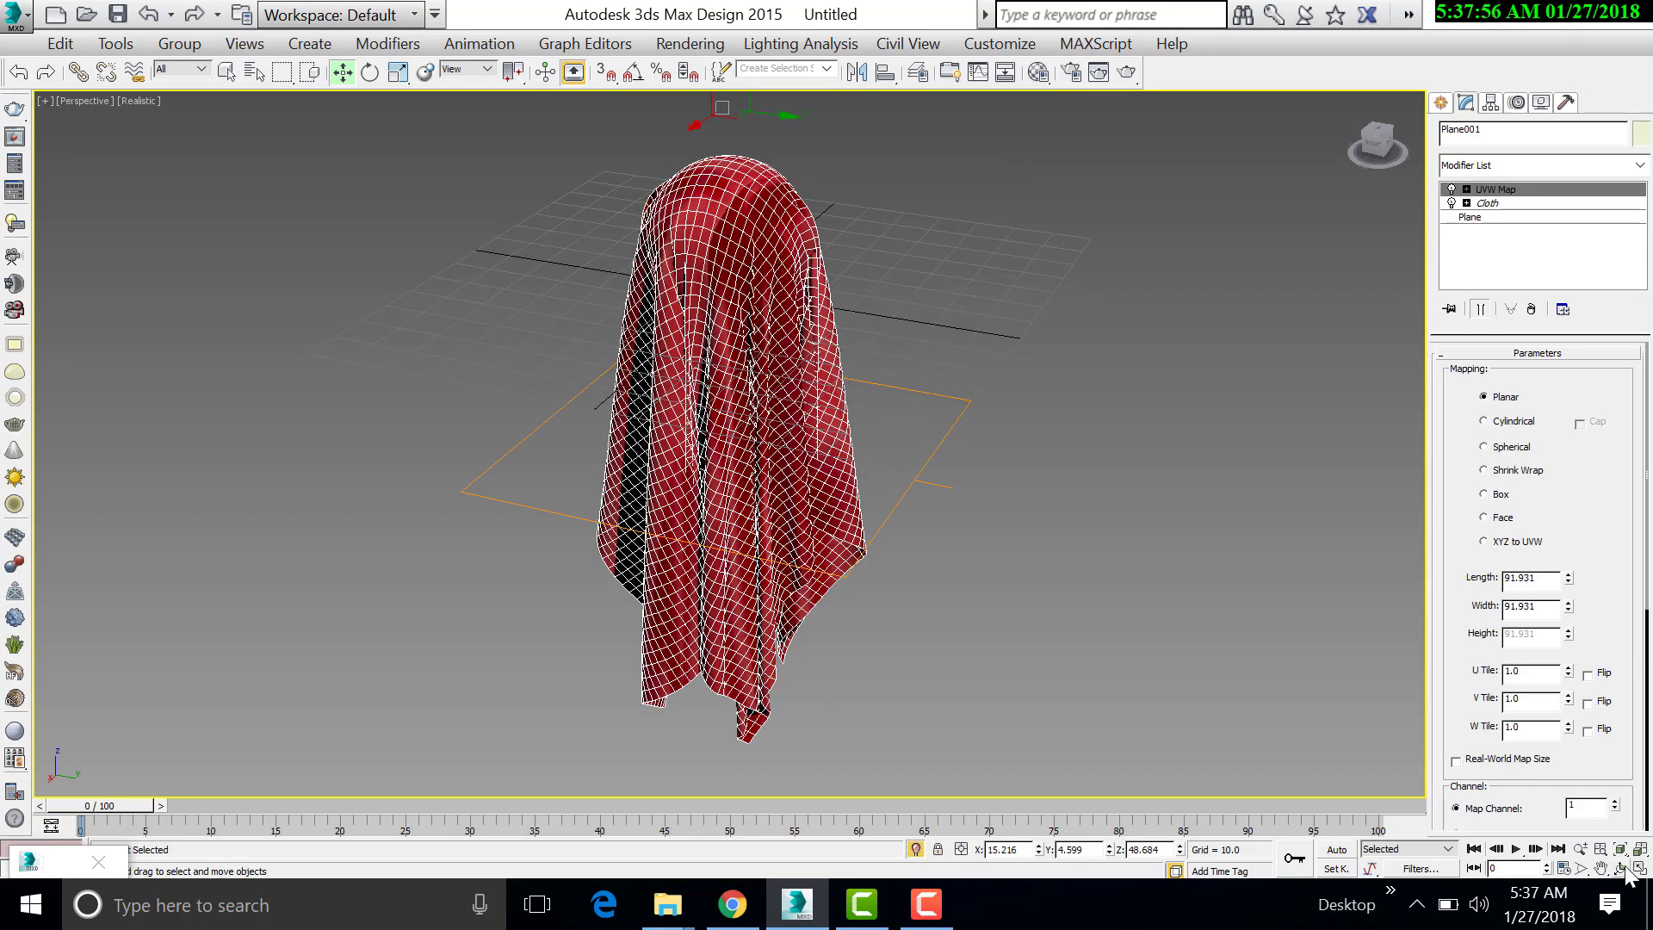
{"action": "left_click", "coordinate": [1623, 870]}
{"action": "mouse_move", "coordinate": [796, 521]}
{"action": "left_mouse_down"}
{"action": "mouse_move", "coordinate": [944, 391]}
{"action": "mouse_move", "coordinate": [1043, 499]}
{"action": "mouse_move", "coordinate": [856, 539]}
{"action": "left_mouse_up"}
{"action": "right_click", "coordinate": [856, 539]}
{"action": "left_click", "coordinate": [1025, 358]}
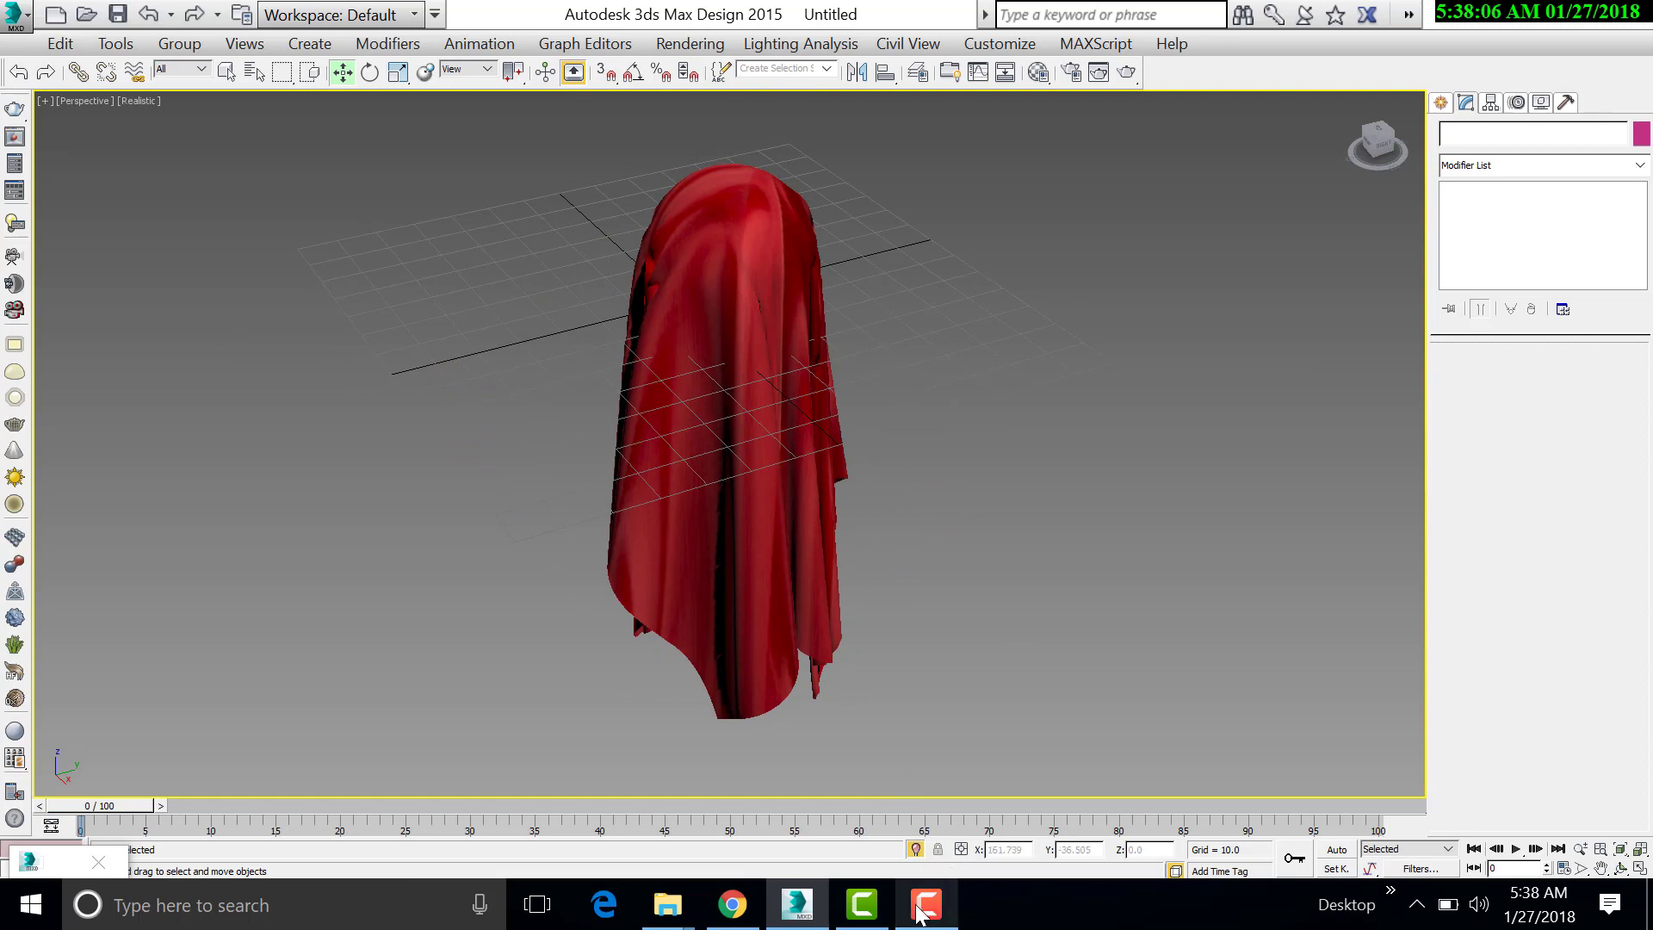
{"action": "left_click", "coordinate": [591, 405]}
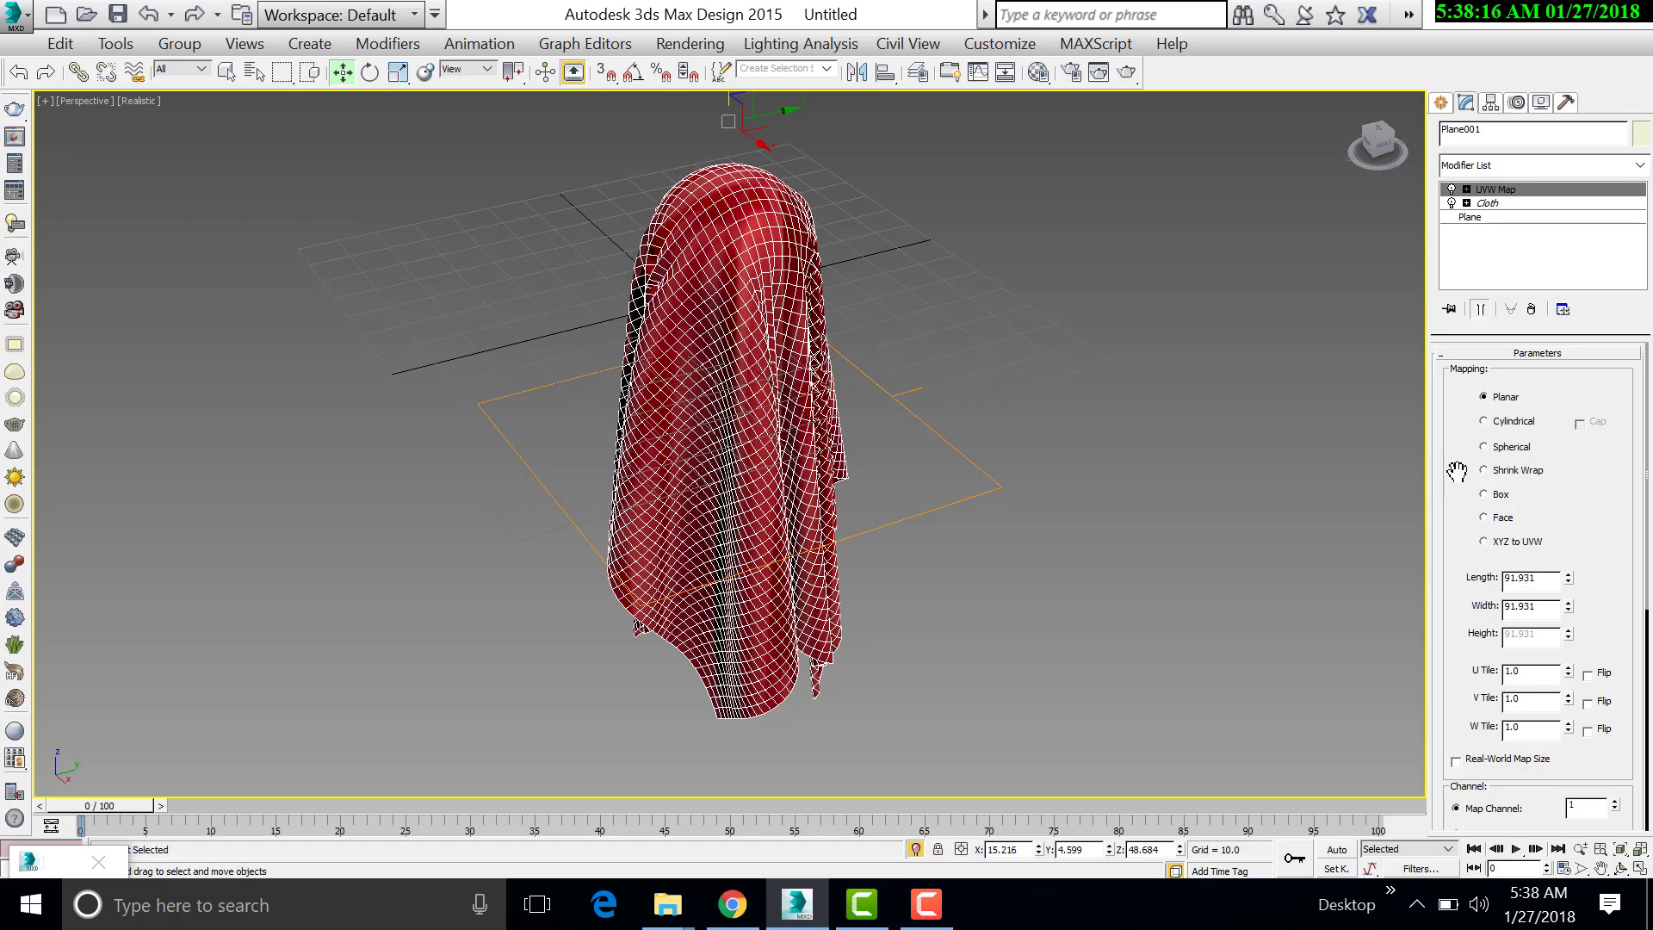
- Compare Box and Planar projections on the cloth, deselecting it to check each result
{"action": "left_click", "coordinate": [1482, 493]}
{"action": "left_click", "coordinate": [1059, 482]}
{"action": "left_click", "coordinate": [655, 371]}
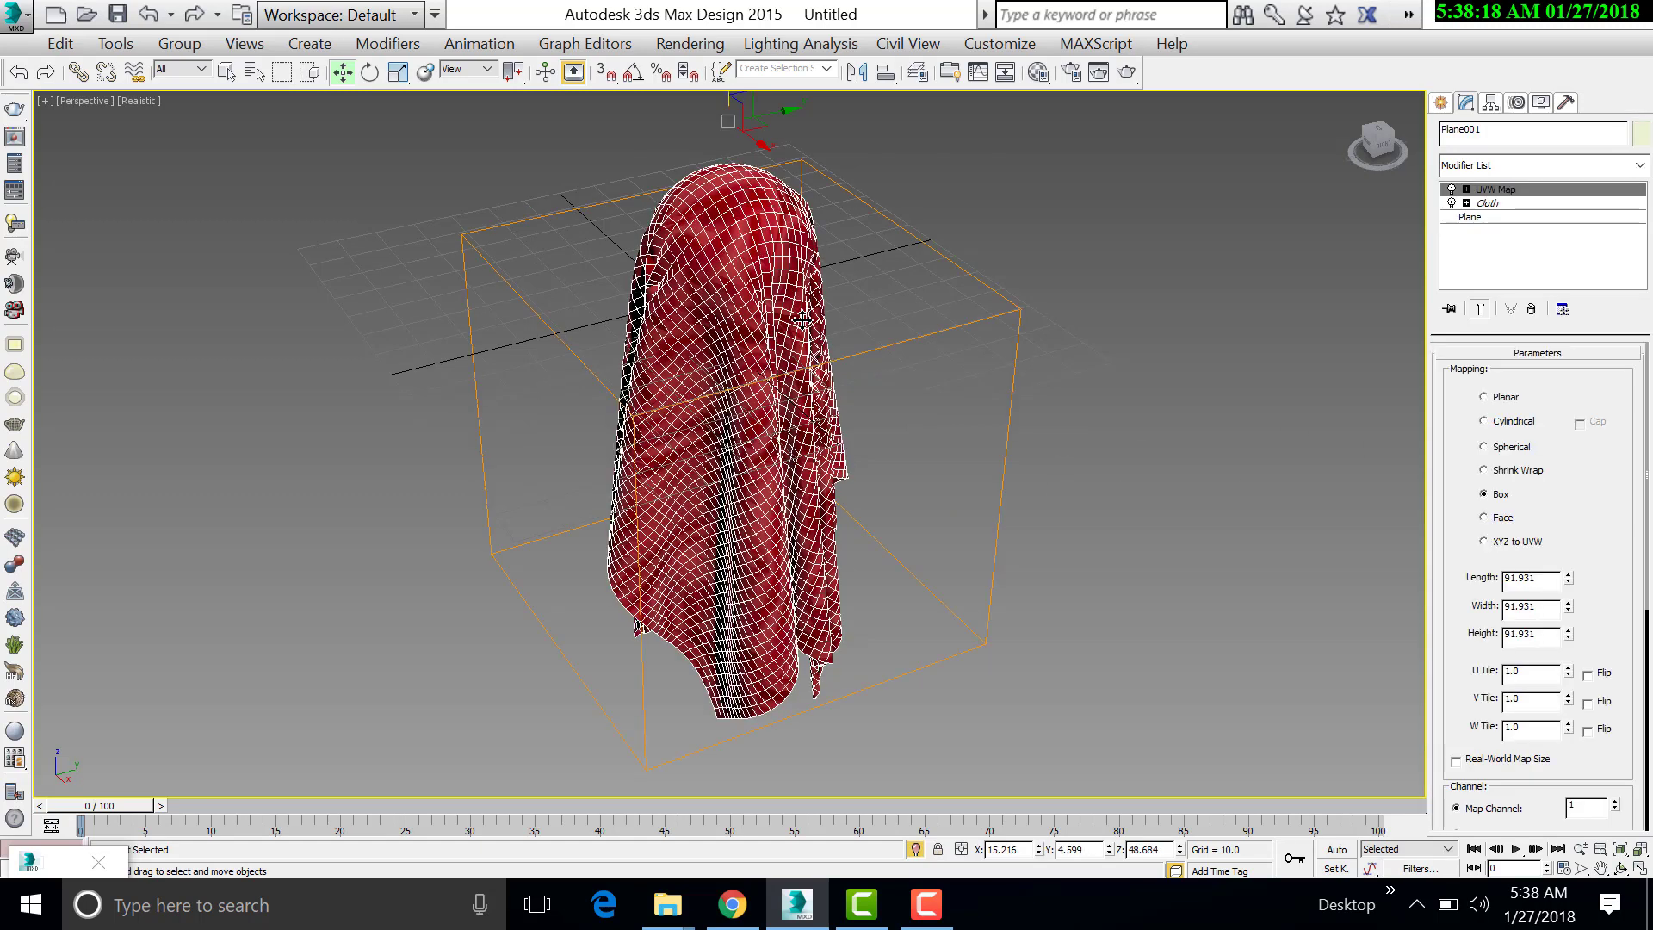
{"action": "left_click", "coordinate": [1498, 397]}
{"action": "left_click", "coordinate": [928, 421]}
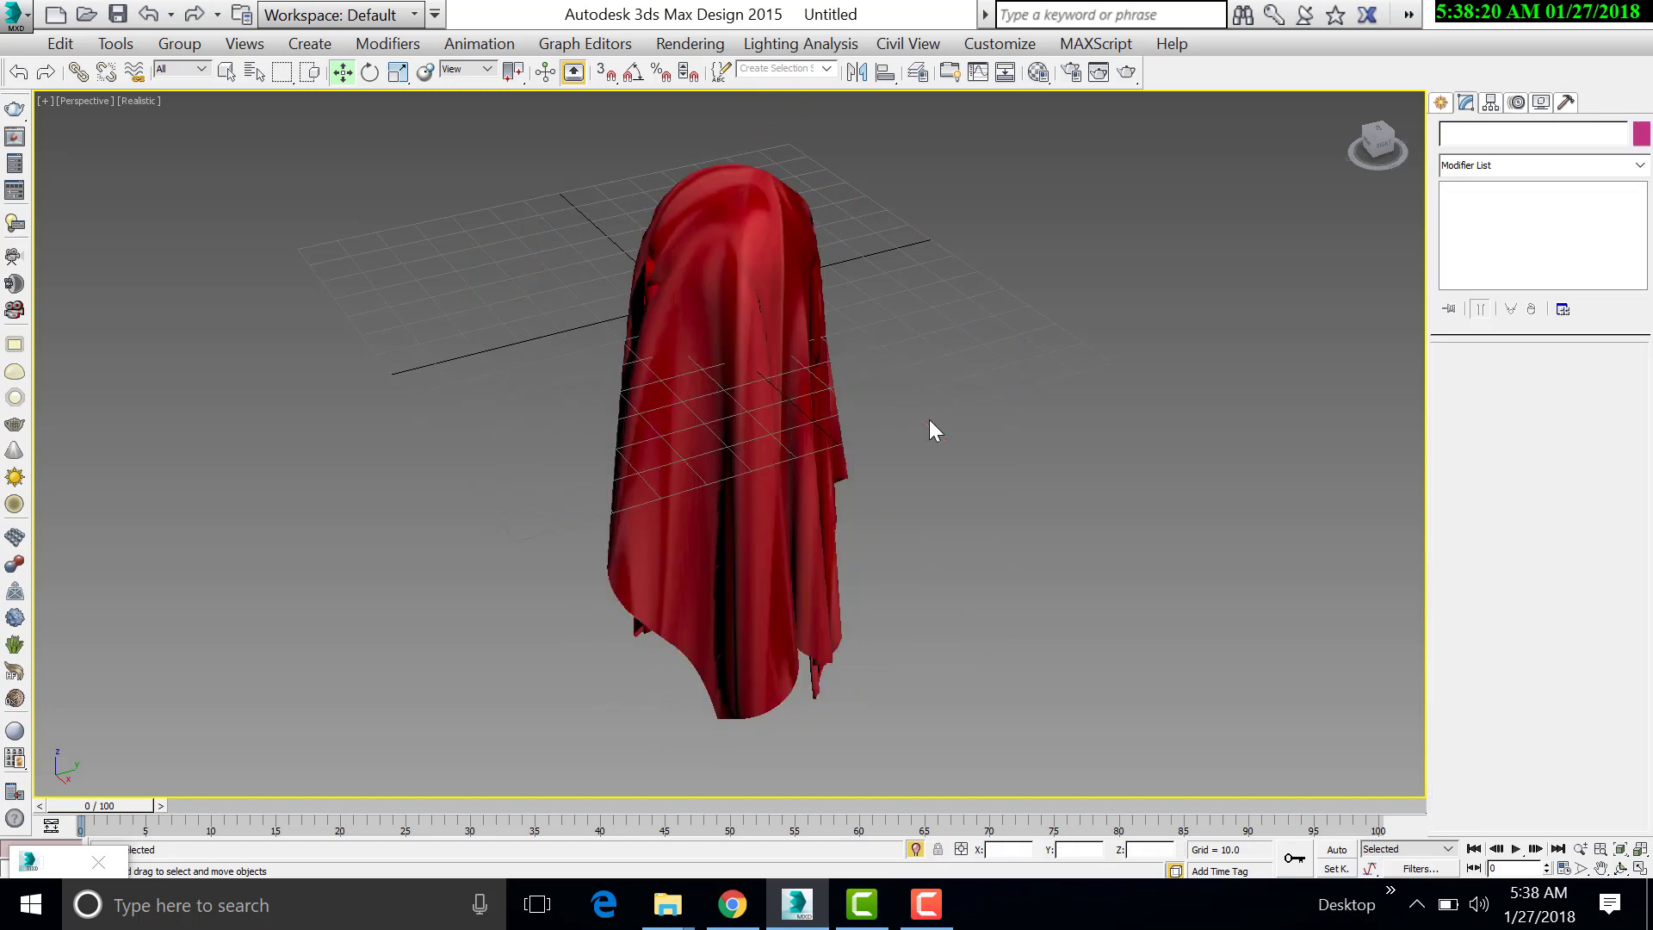
{"action": "mouse_move", "coordinate": [927, 904]}
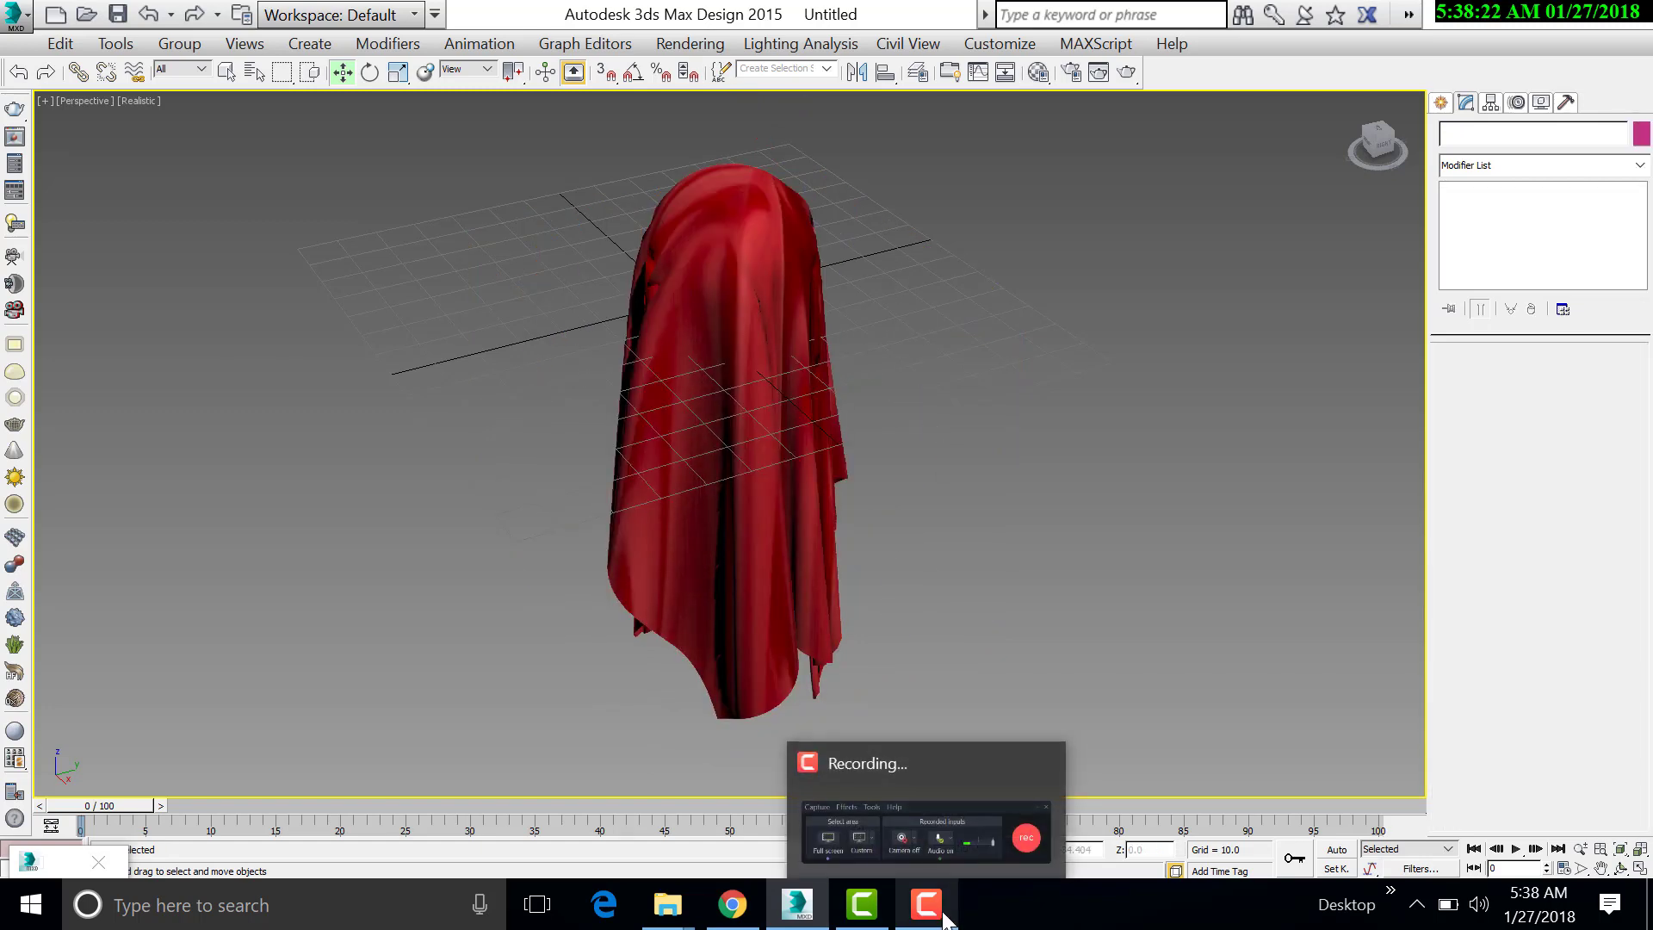
{"action": "left_click", "coordinate": [964, 849]}
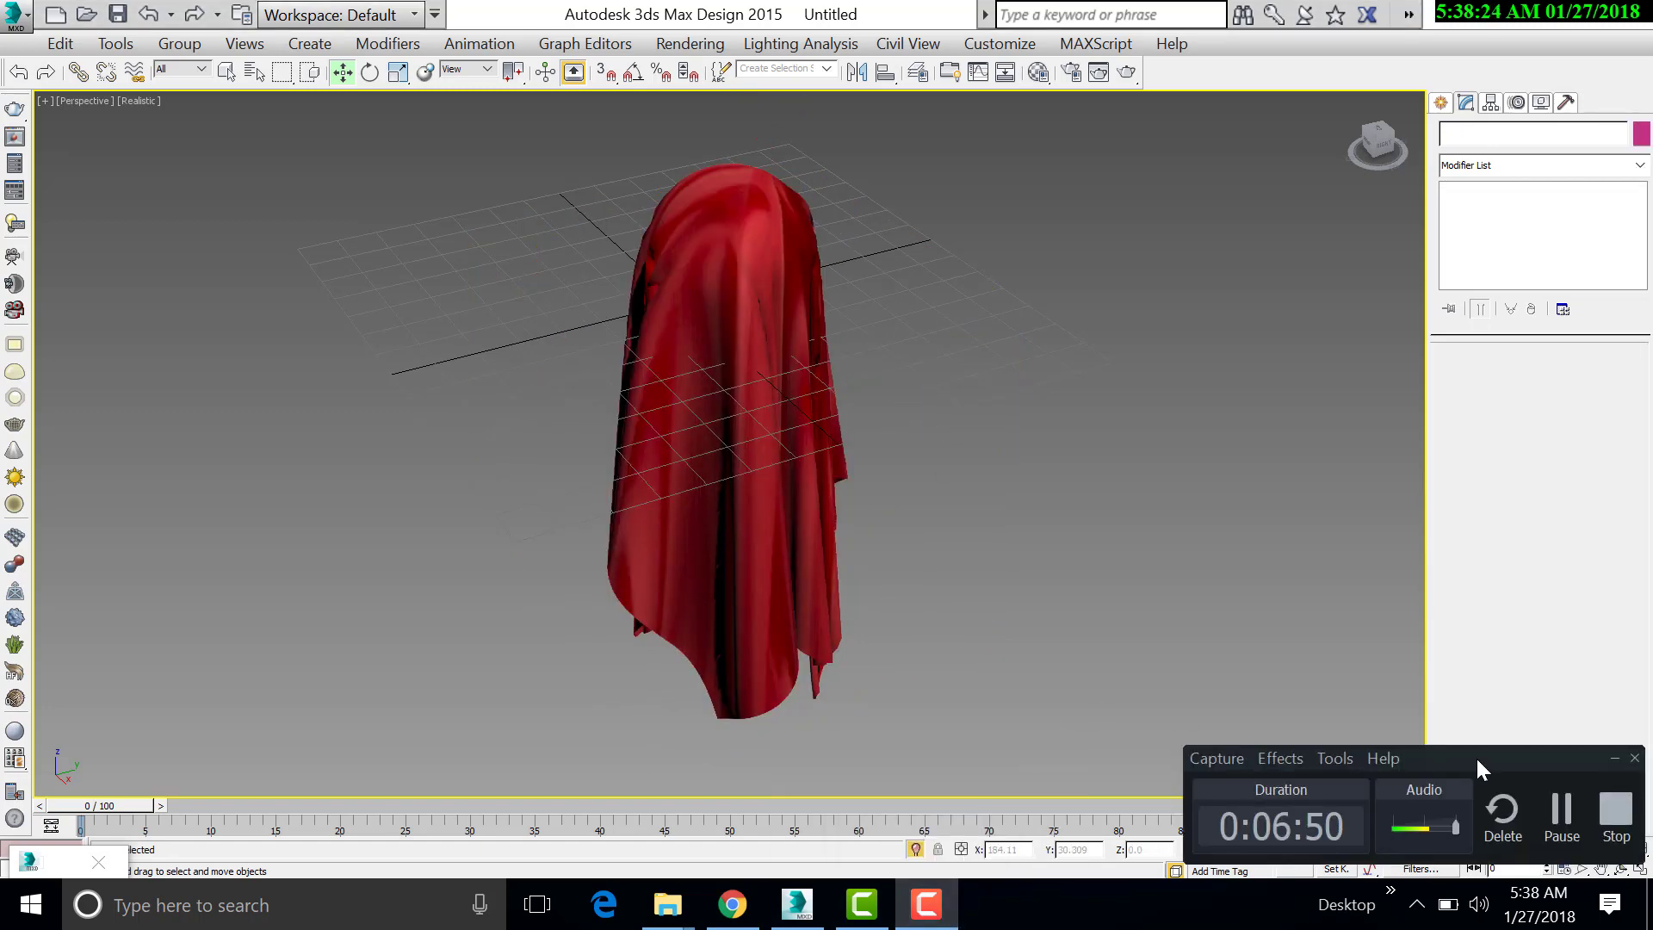
{"action": "left_click_drag", "start_coordinate": [1475, 756], "coordinate": [1367, 621]}
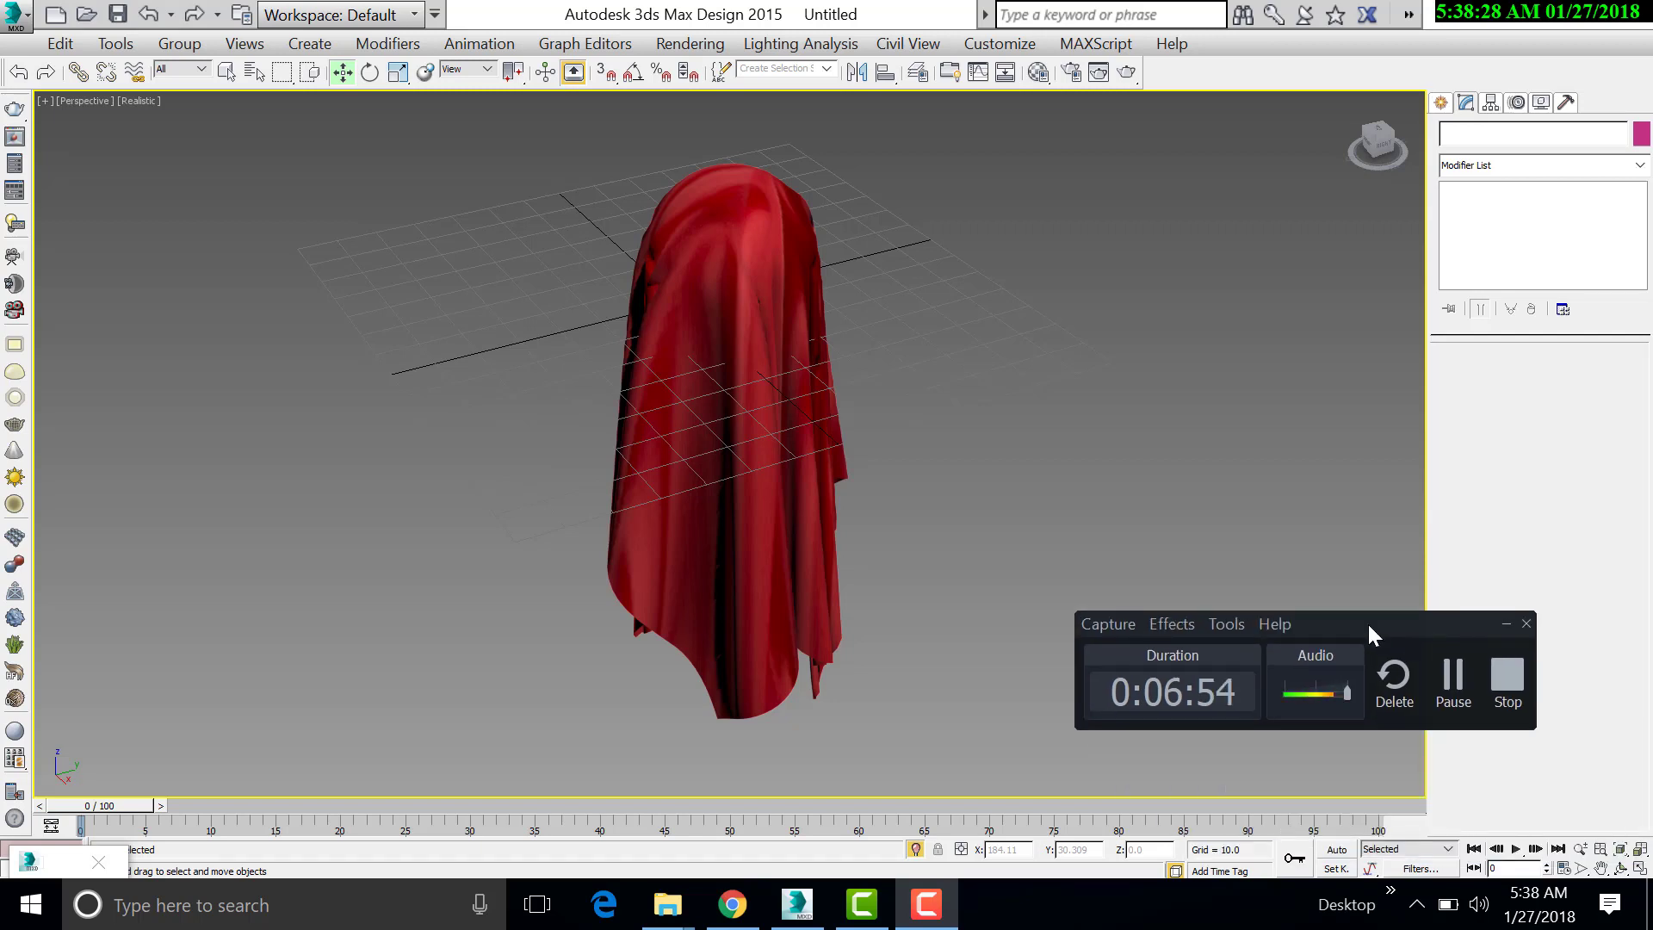
{"action": "mouse_move", "coordinate": [1367, 622]}
{"action": "left_mouse_down"}
{"action": "mouse_move", "coordinate": [1428, 680]}
{"action": "mouse_move", "coordinate": [1497, 833]}
{"action": "left_mouse_up"}
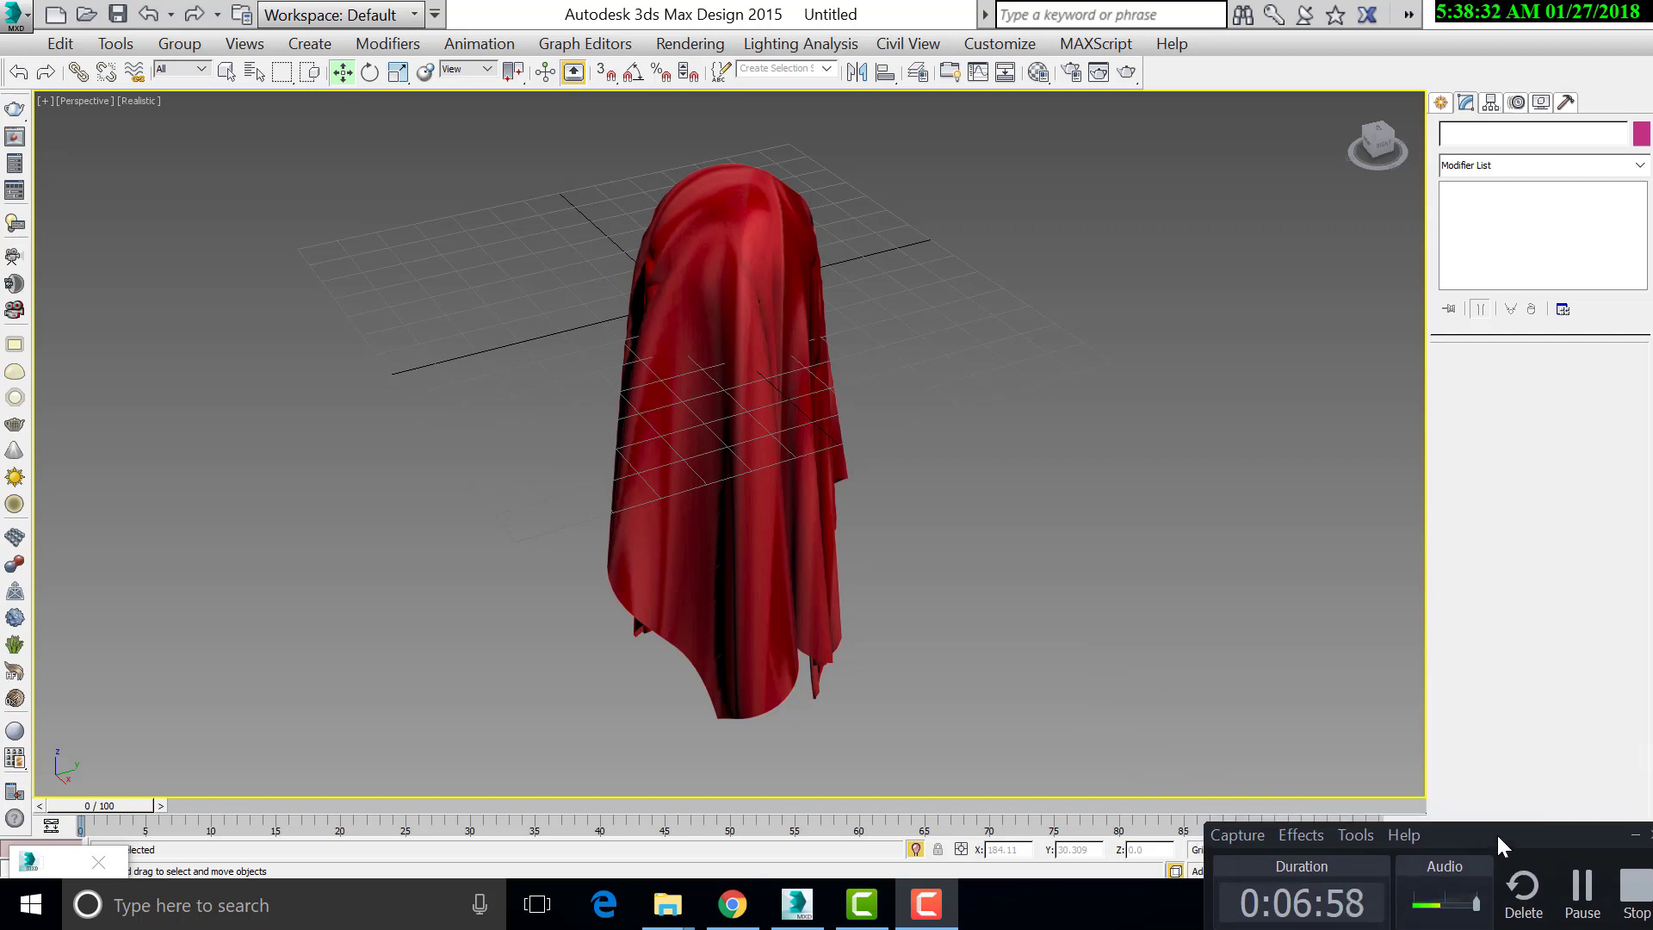